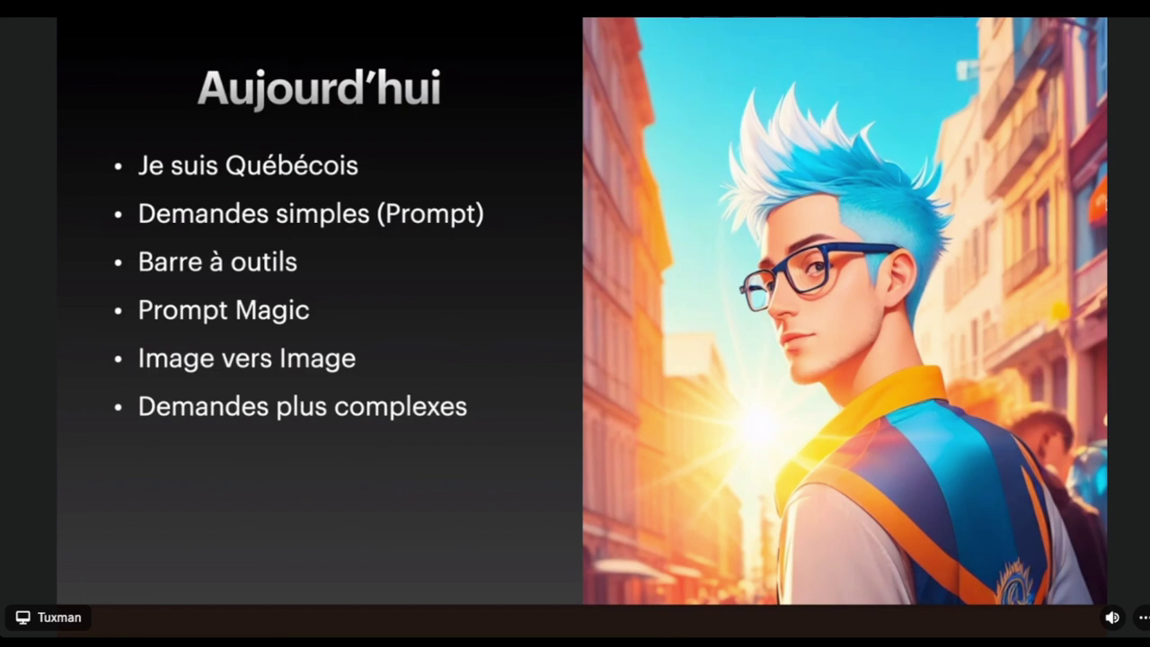
pyautogui.press('Right')
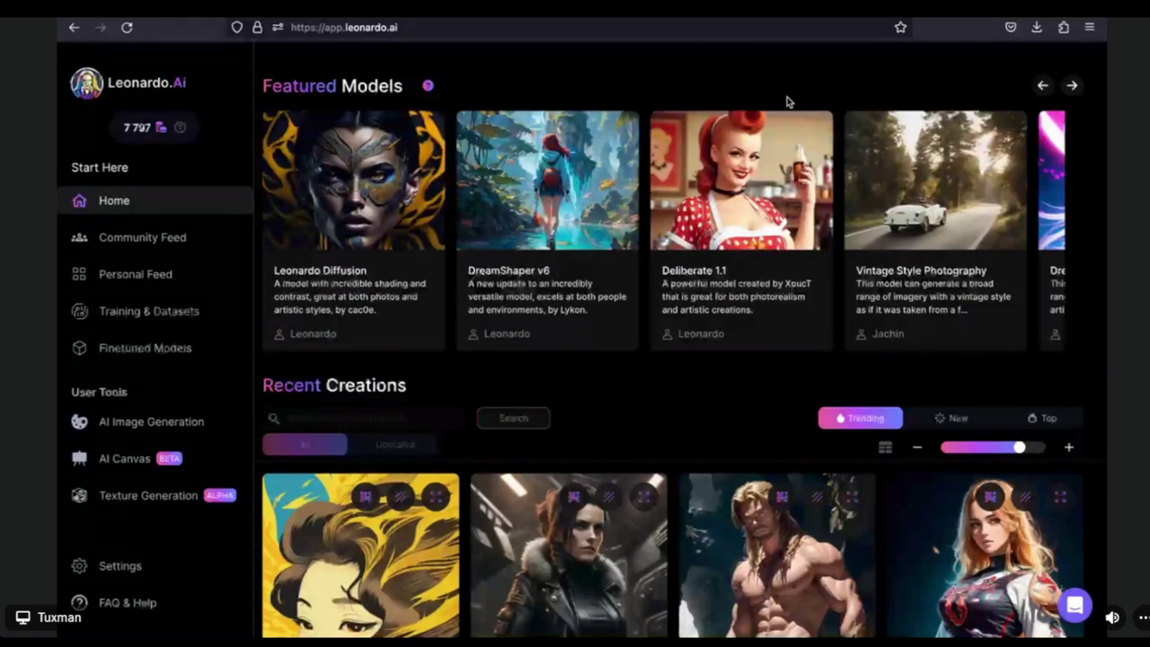
# Step: Show the Top images in Recent Creations and open the AI Image Generation tool
pyautogui.click(1049, 419)
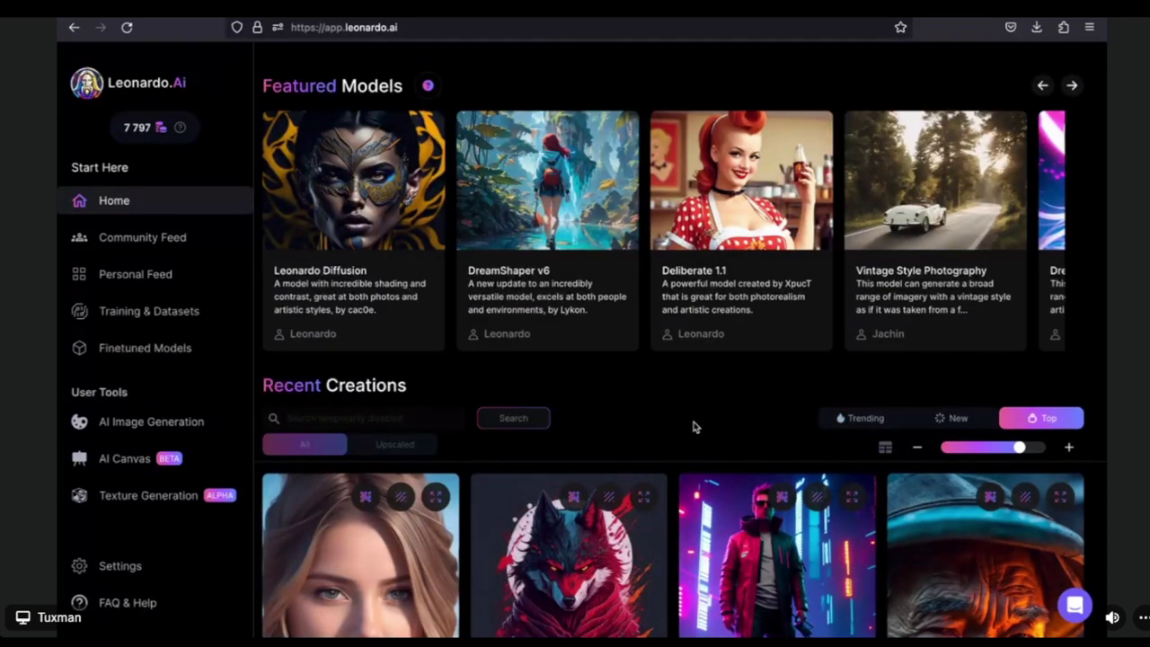
pyautogui.scroll(-3, 687, 427)
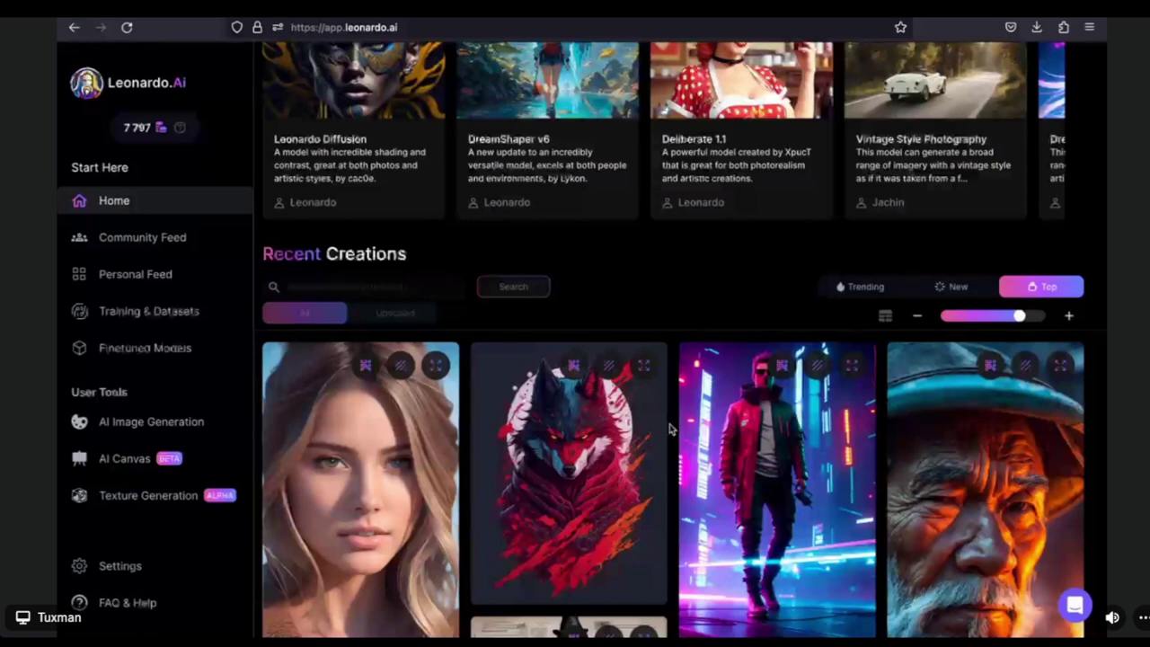
pyautogui.scroll(3, 669, 429)
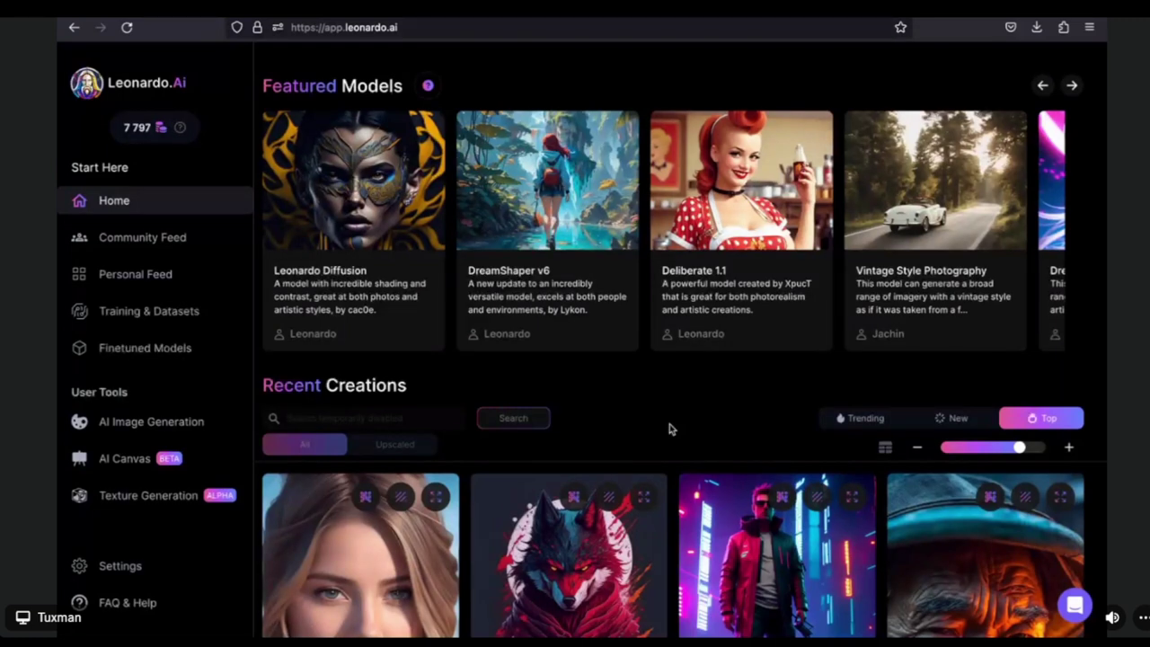
pyautogui.click(228, 429)
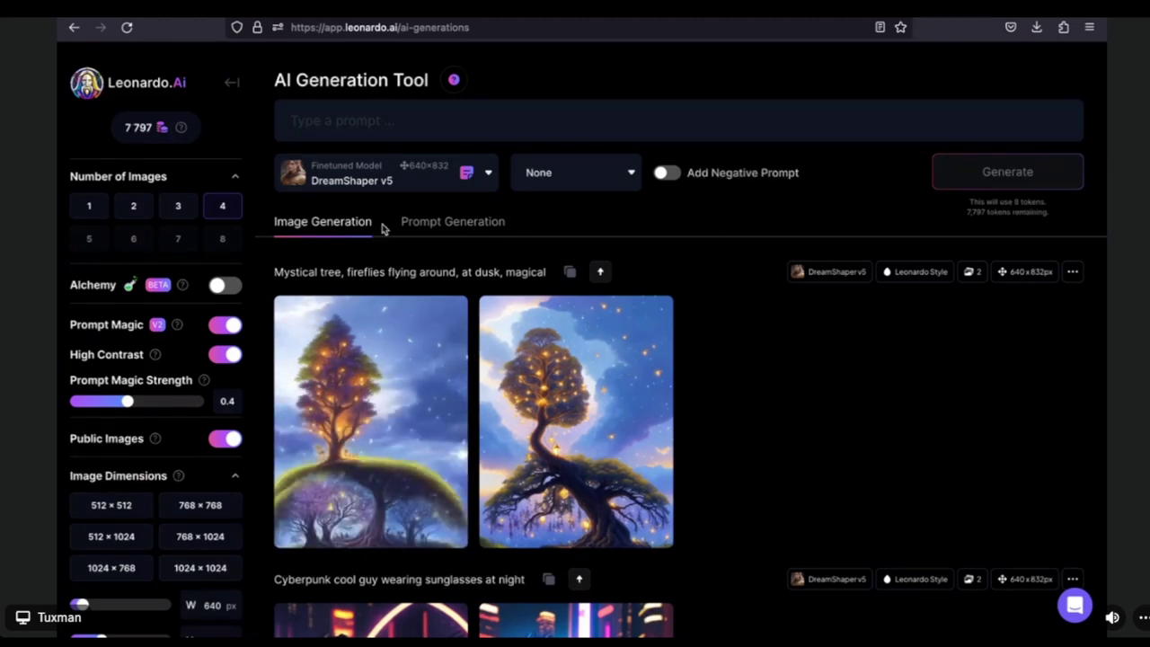
pyautogui.click(373, 124)
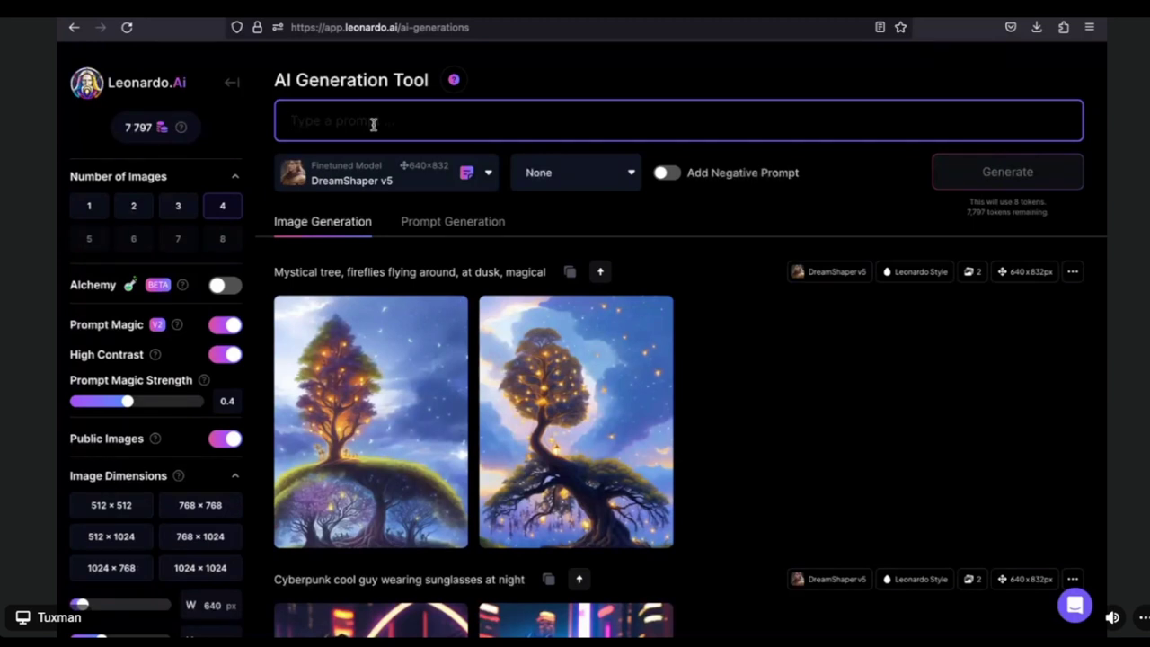
pyautogui.write('Femme bl')
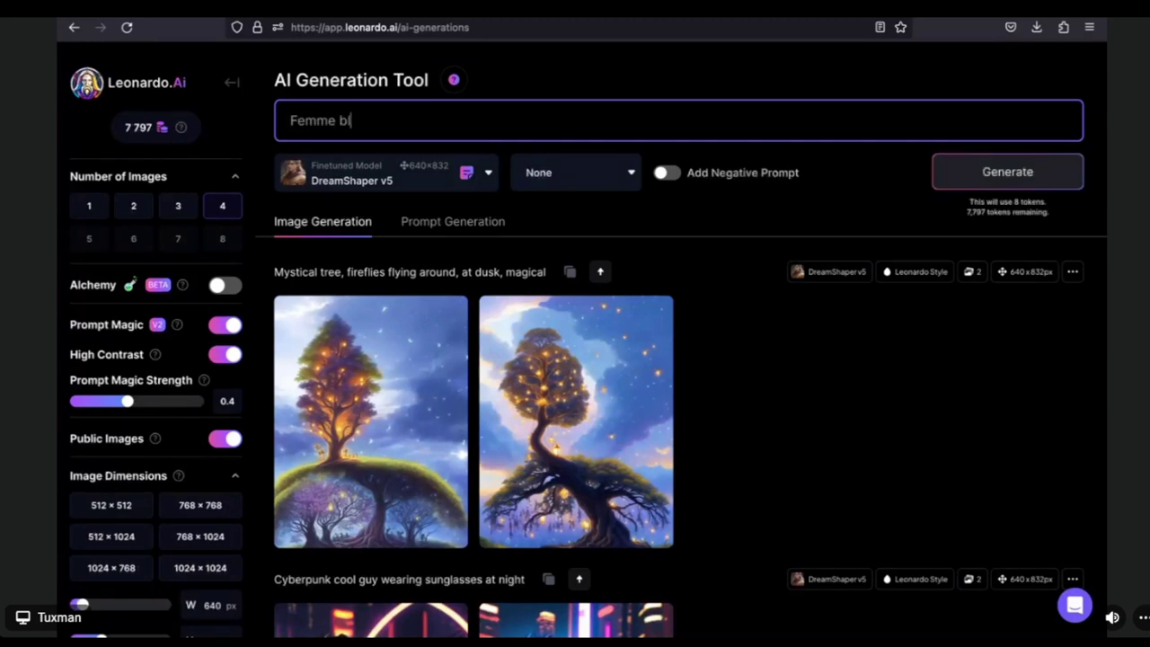
pyautogui.write('onde')
# Step: Replace the prompt text with "Une sorciere avec son balais"
pyautogui.tripleClick(533, 118)
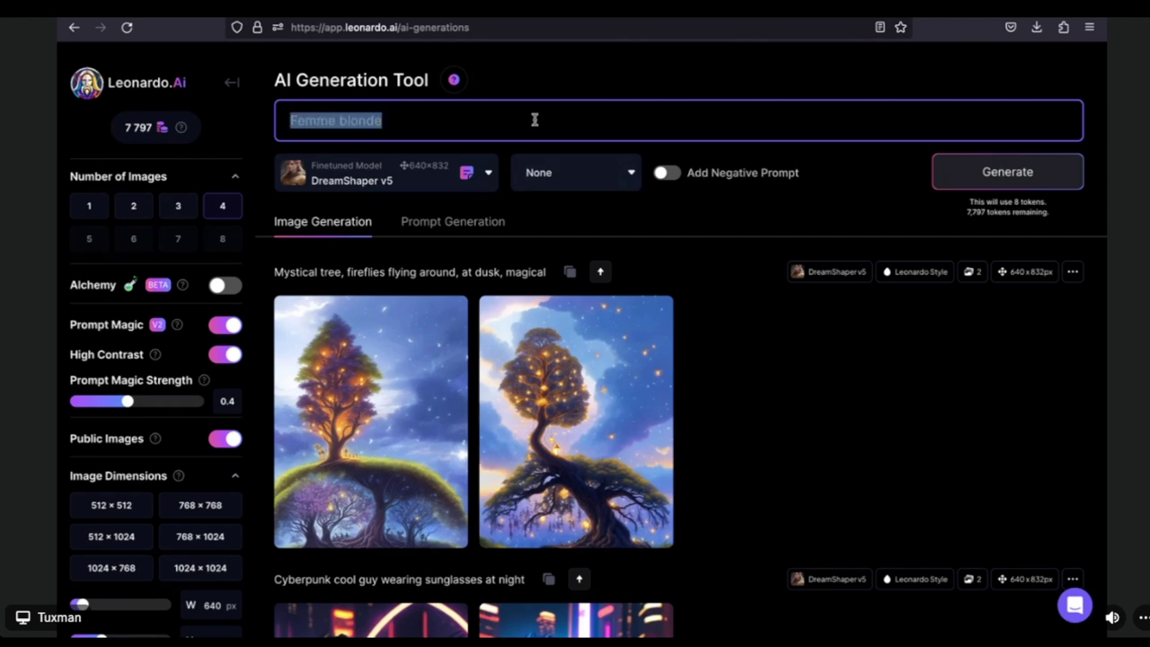
pyautogui.write('Une sorcie')
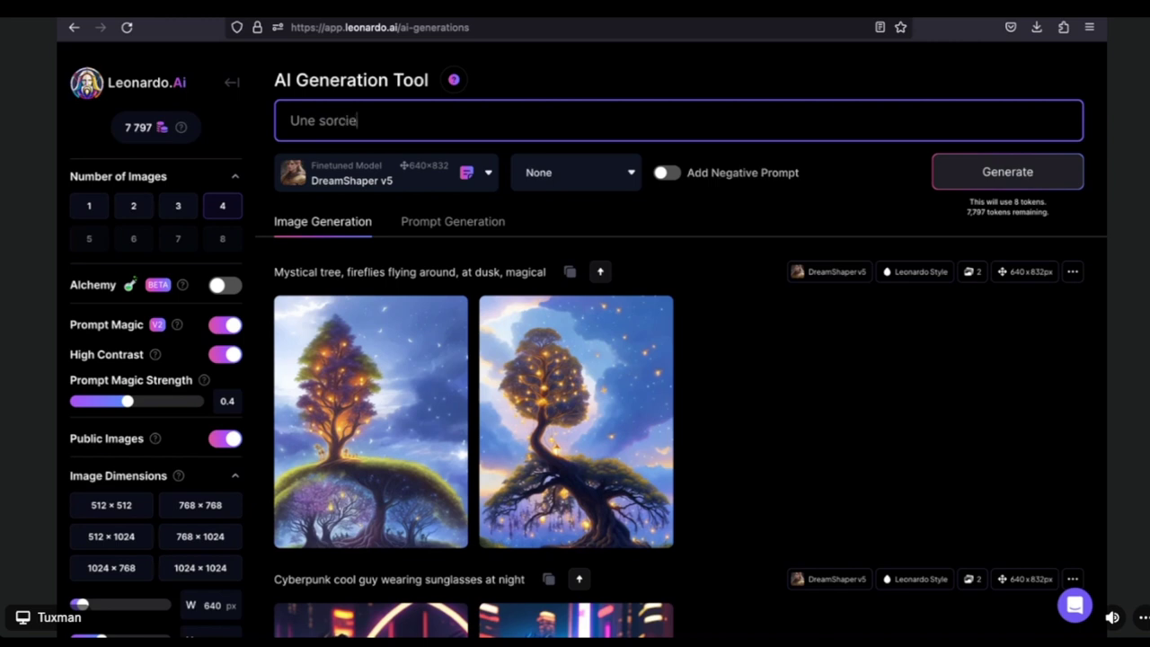
pyautogui.write('re avec son b')
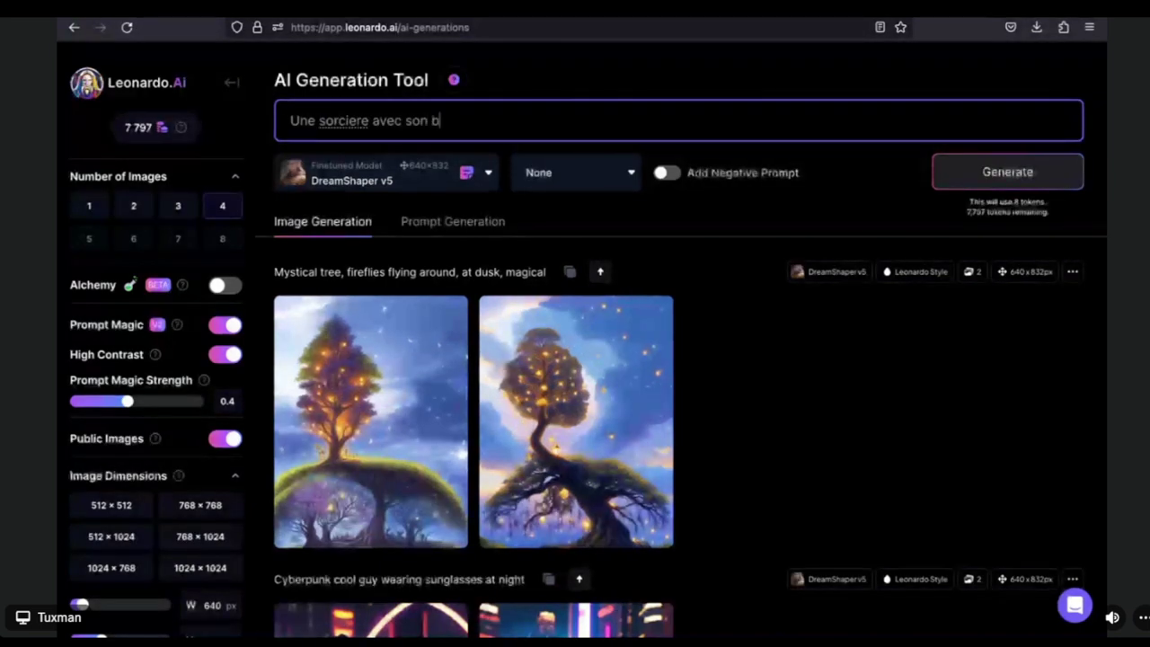
pyautogui.write('alais')
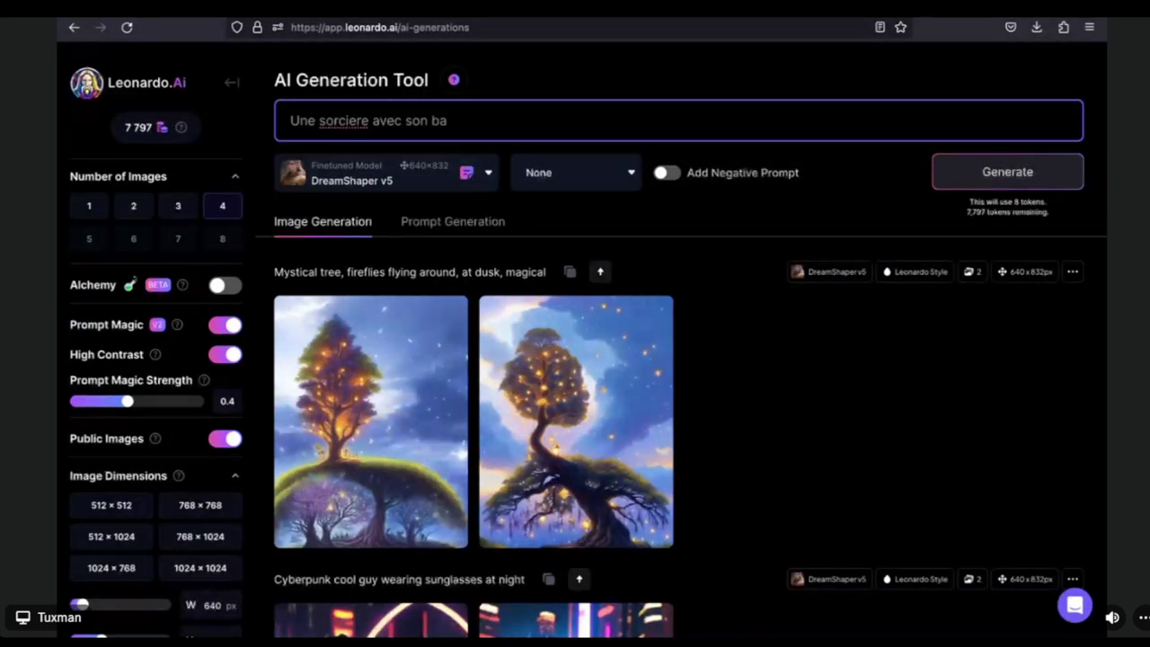
# Step: Enable the negative prompt and enter "nsfw" in it
pyautogui.click(666, 172)
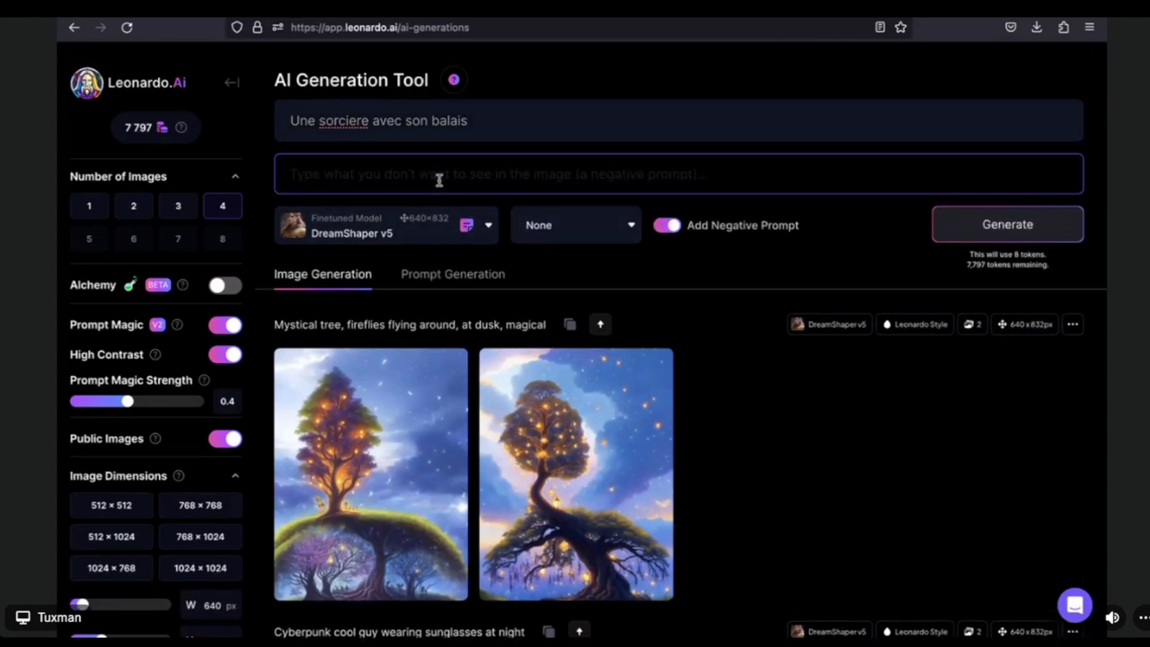
pyautogui.write('nsfw')
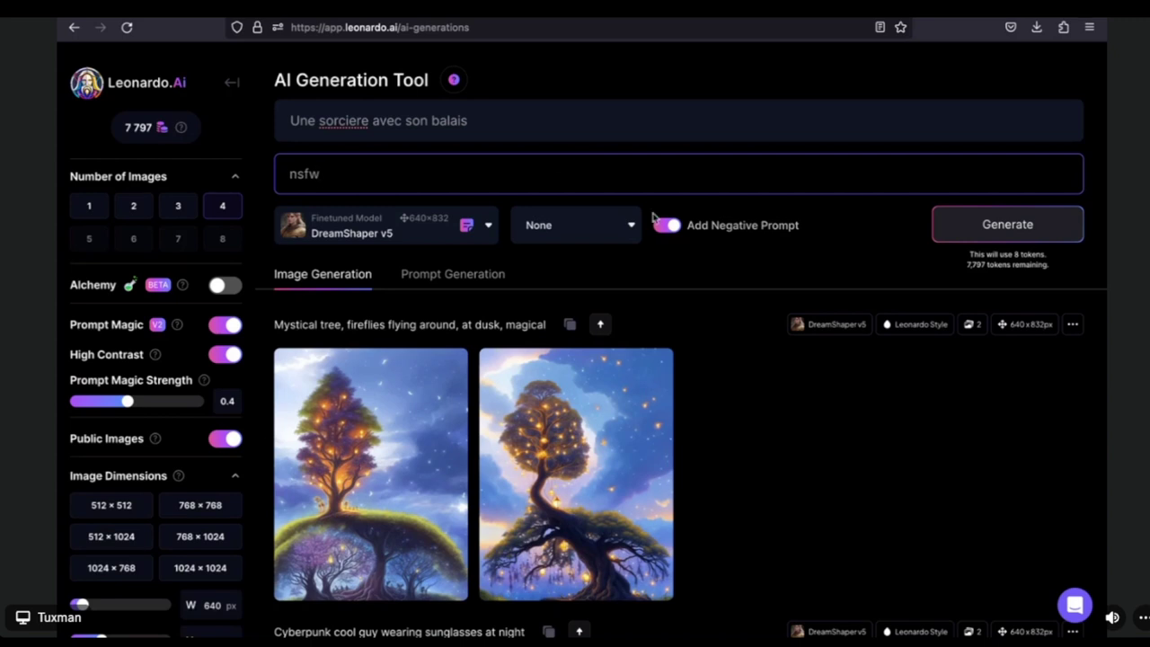
# Step: Switch the negative prompt off and back on
pyautogui.click(673, 227)
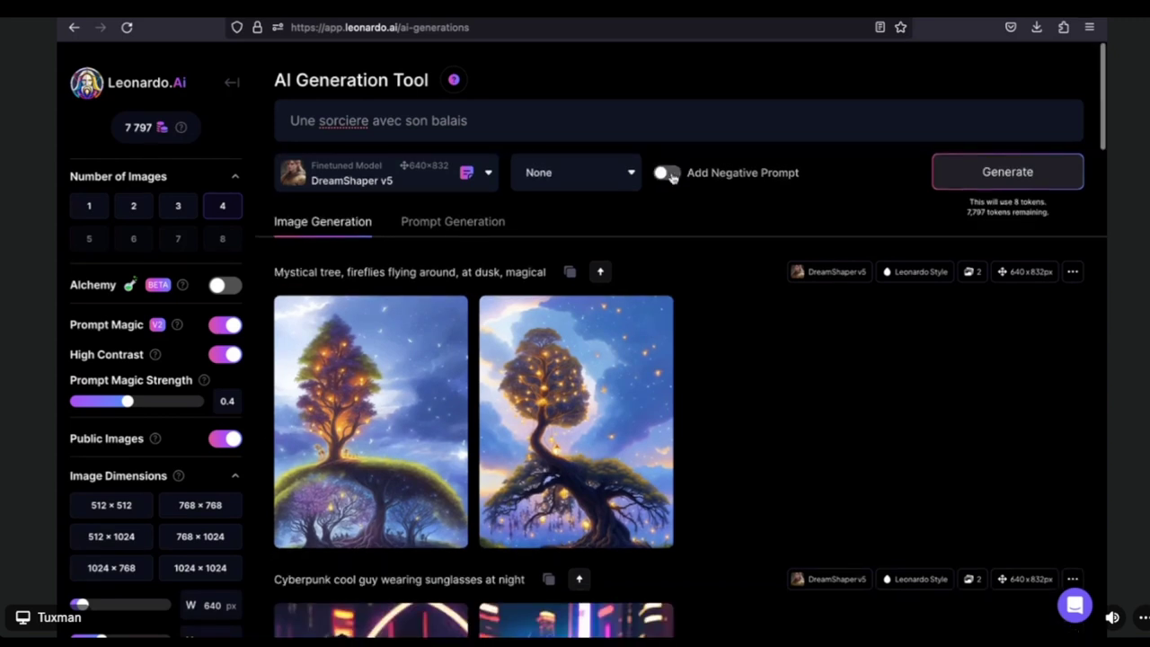
pyautogui.click(668, 173)
pyautogui.click(666, 223)
pyautogui.click(666, 173)
pyautogui.click(666, 224)
pyautogui.click(555, 122)
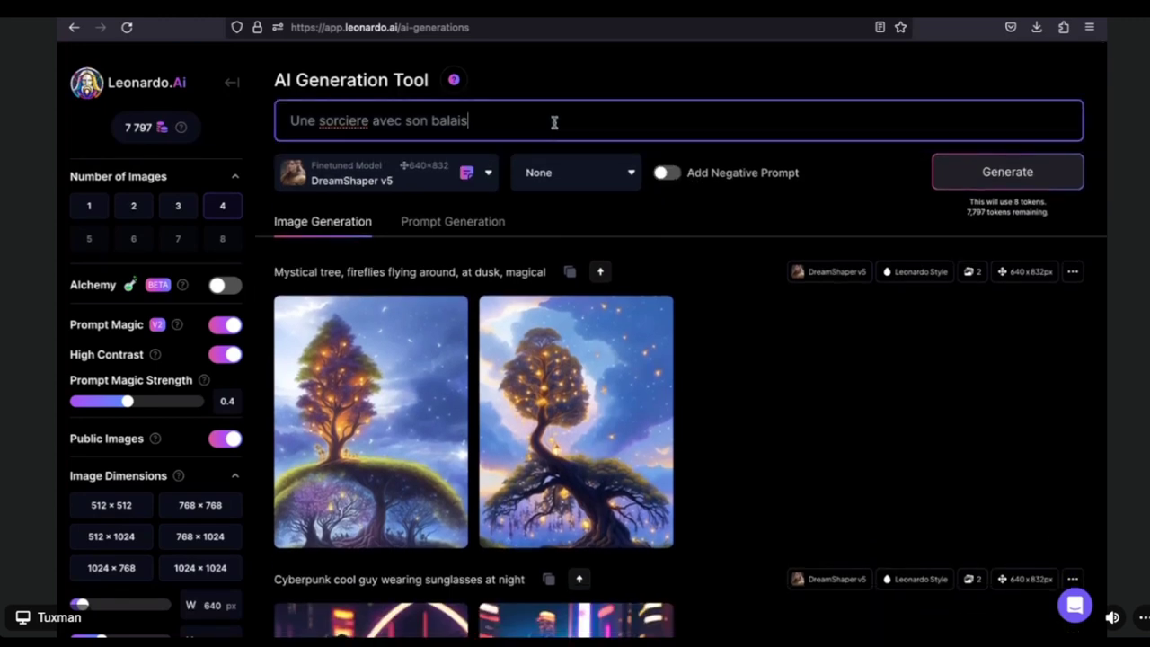
pyautogui.click(667, 173)
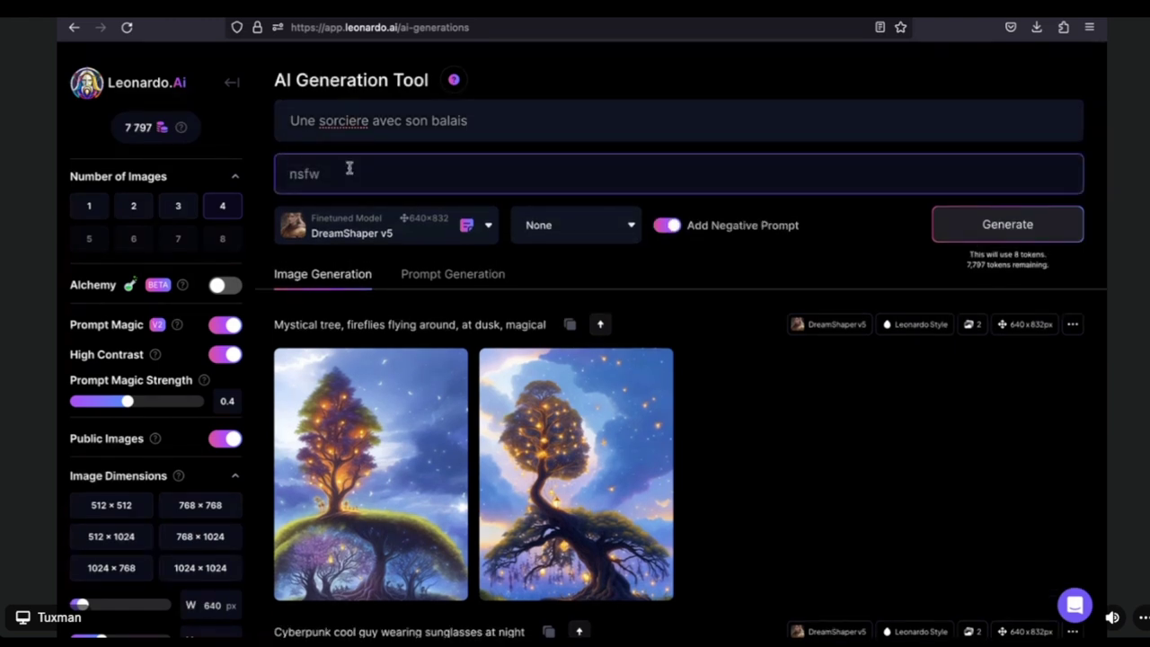
# Step: Generate four images from the French witch prompt and look over the results
pyautogui.click(357, 173)
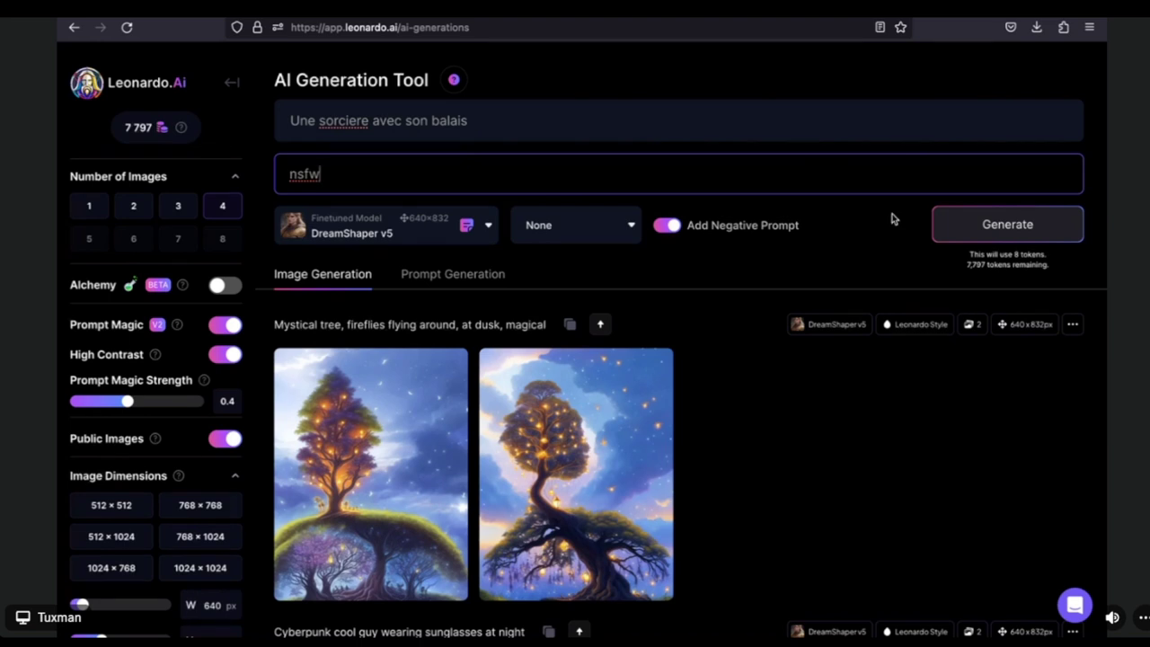
pyautogui.click(1047, 229)
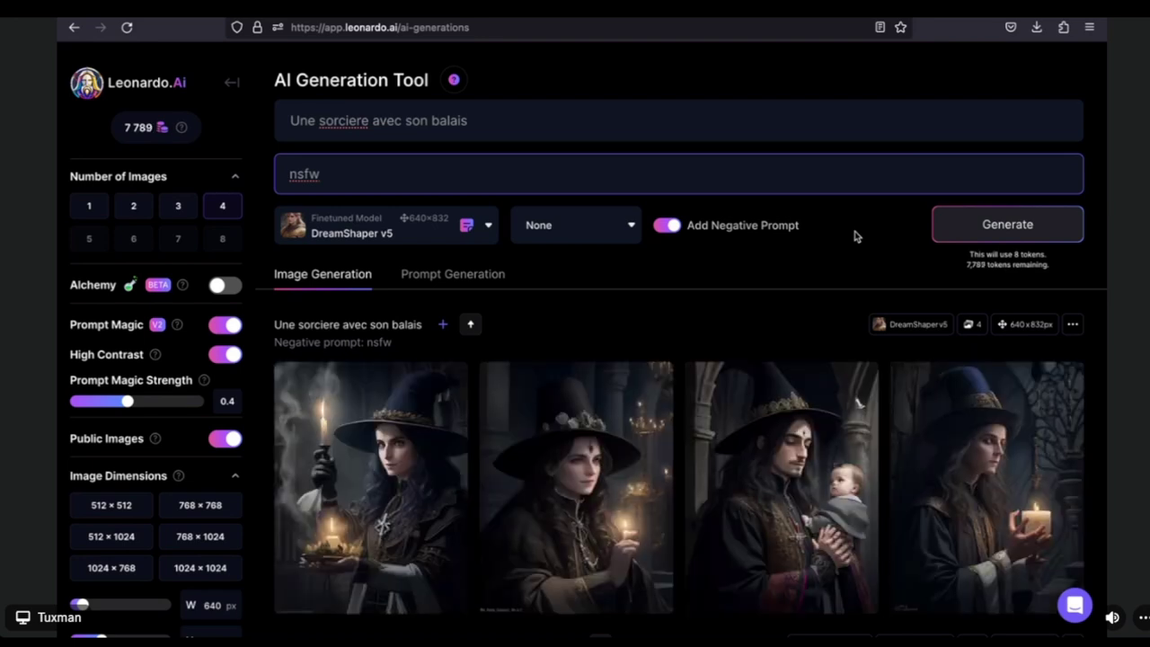
pyautogui.scroll(-1, 854, 231)
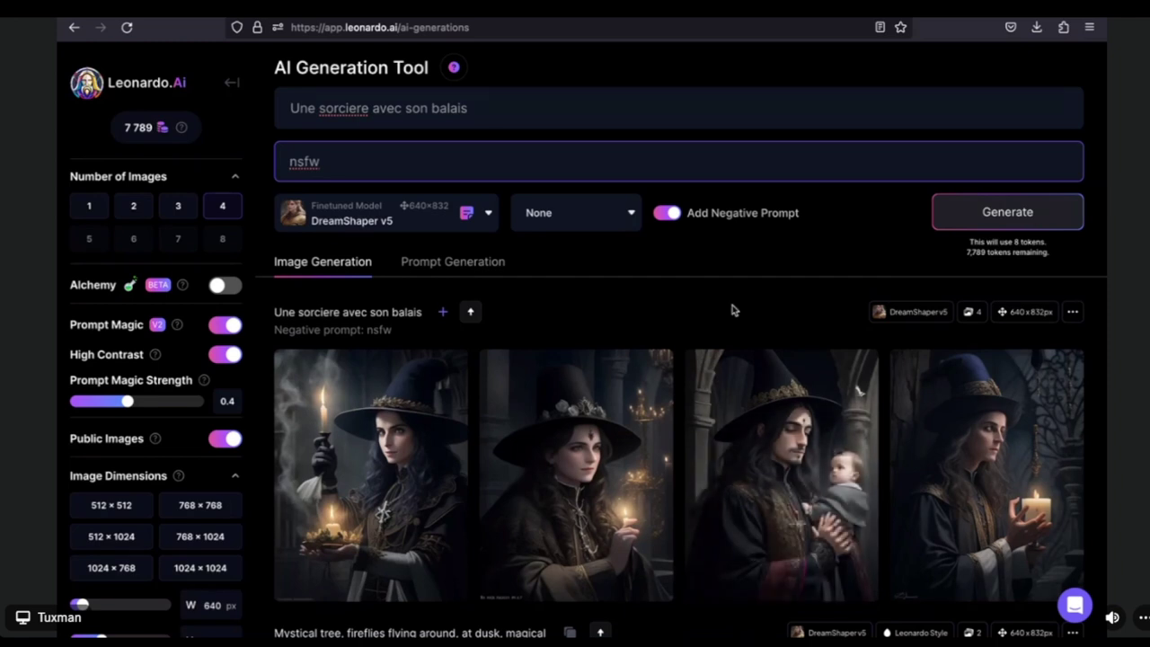
pyautogui.scroll(-1, 731, 311)
pyautogui.scroll(2, 724, 318)
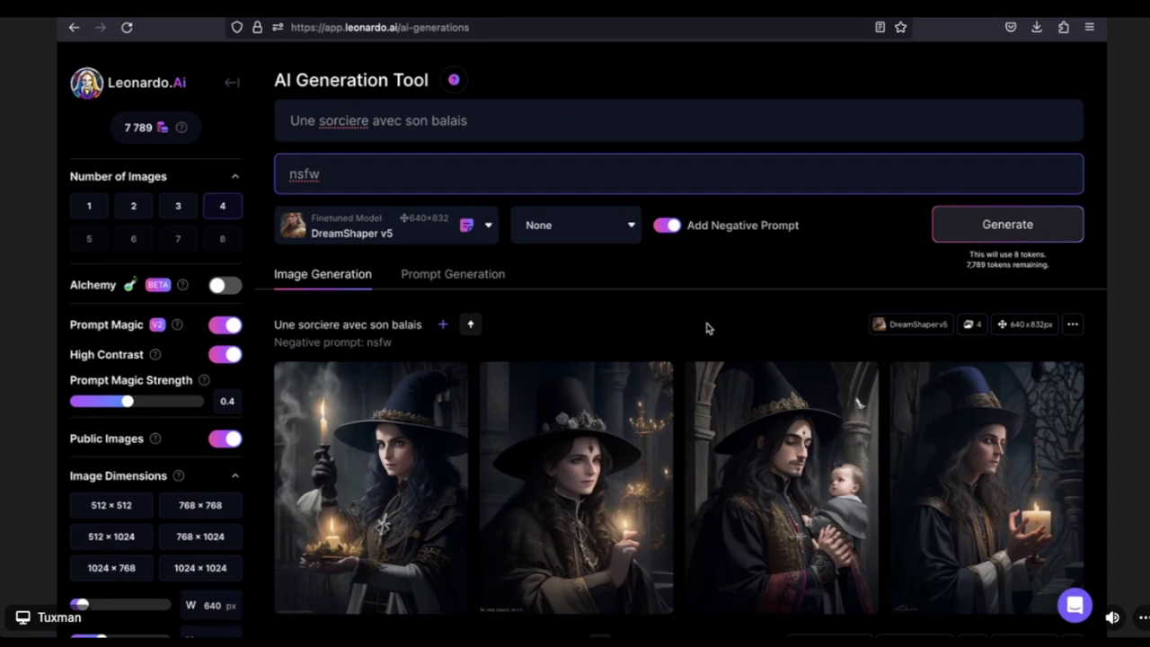
# Step: Change the prompt to "A witch with her broom", generate four images and compare them with the previous batch
pyautogui.tripleClick(501, 119)
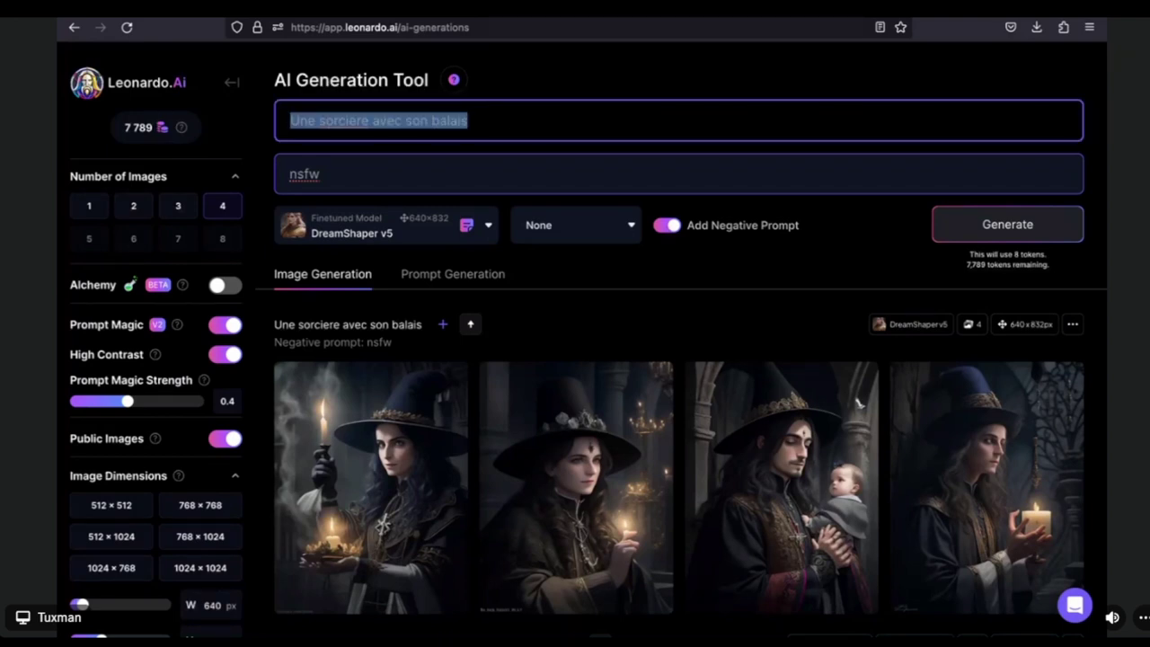
pyautogui.write('A witch with')
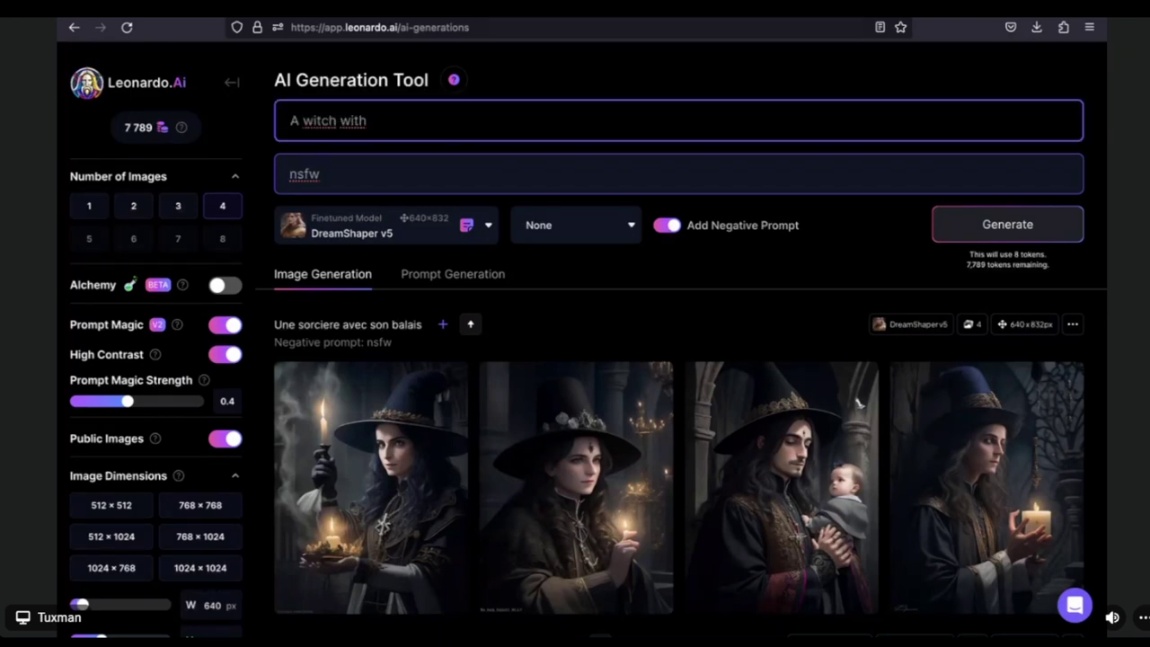
pyautogui.write(' her broom')
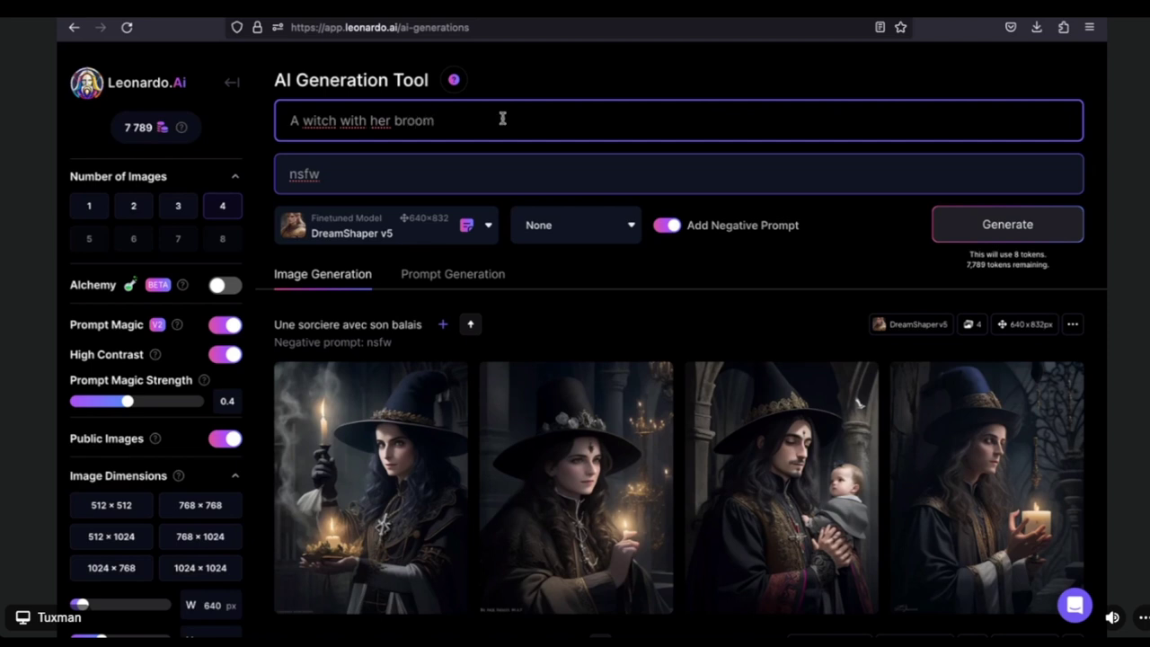
pyautogui.click(984, 230)
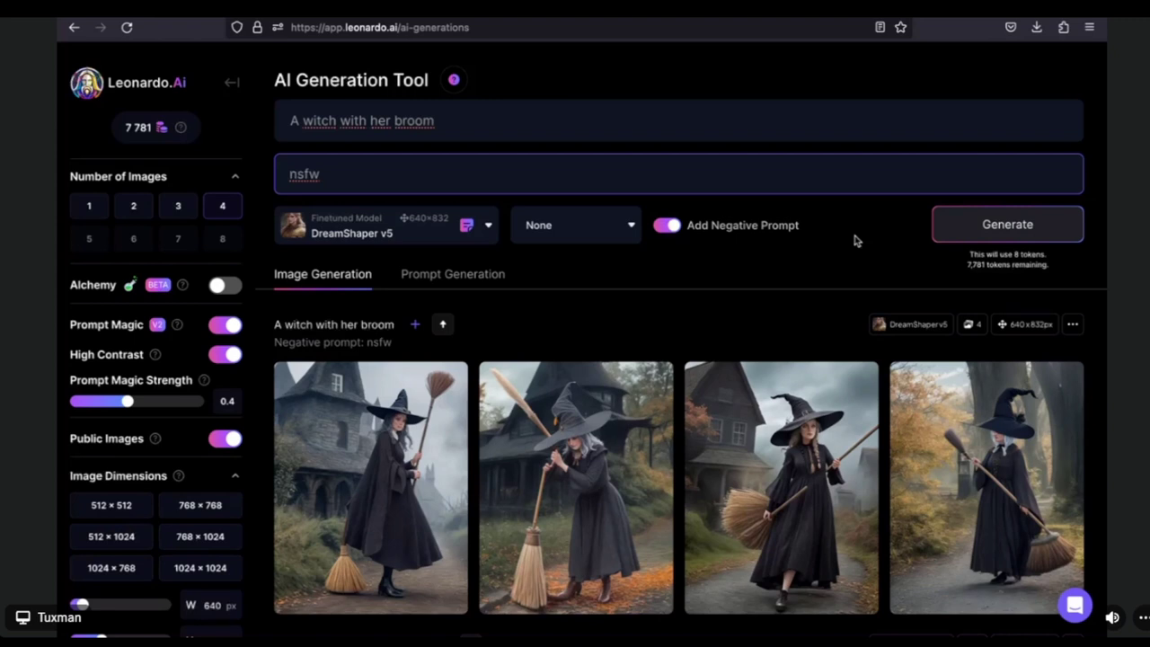
pyautogui.scroll(-1, 855, 240)
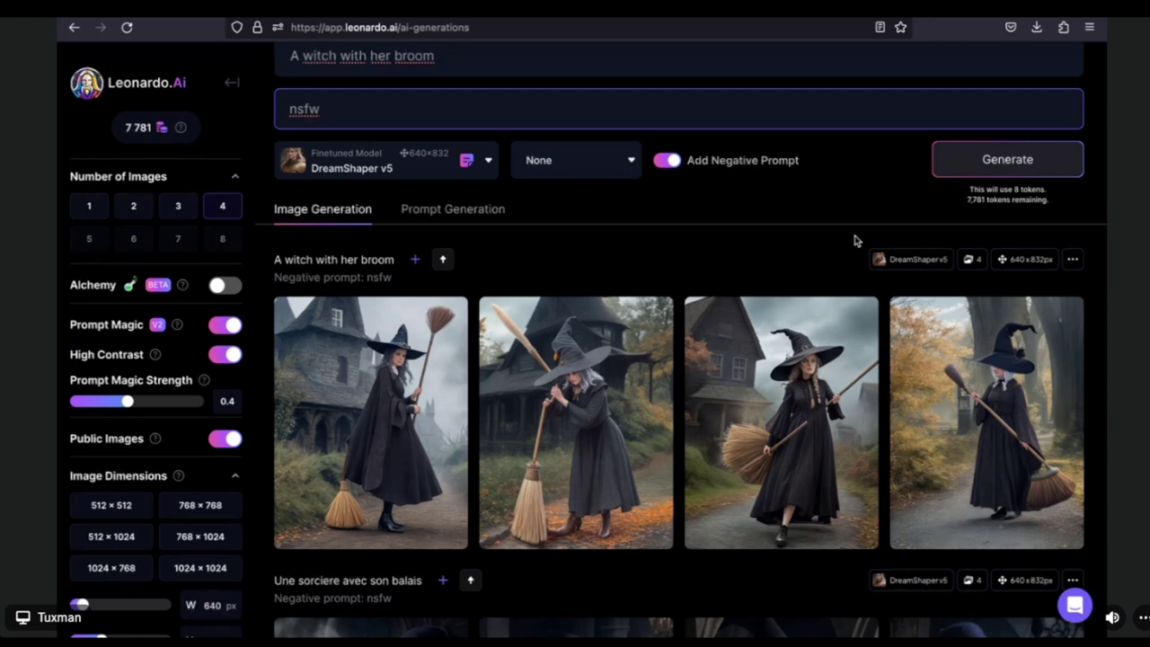
pyautogui.moveTo(348, 493)
pyautogui.scroll(1, 842, 243)
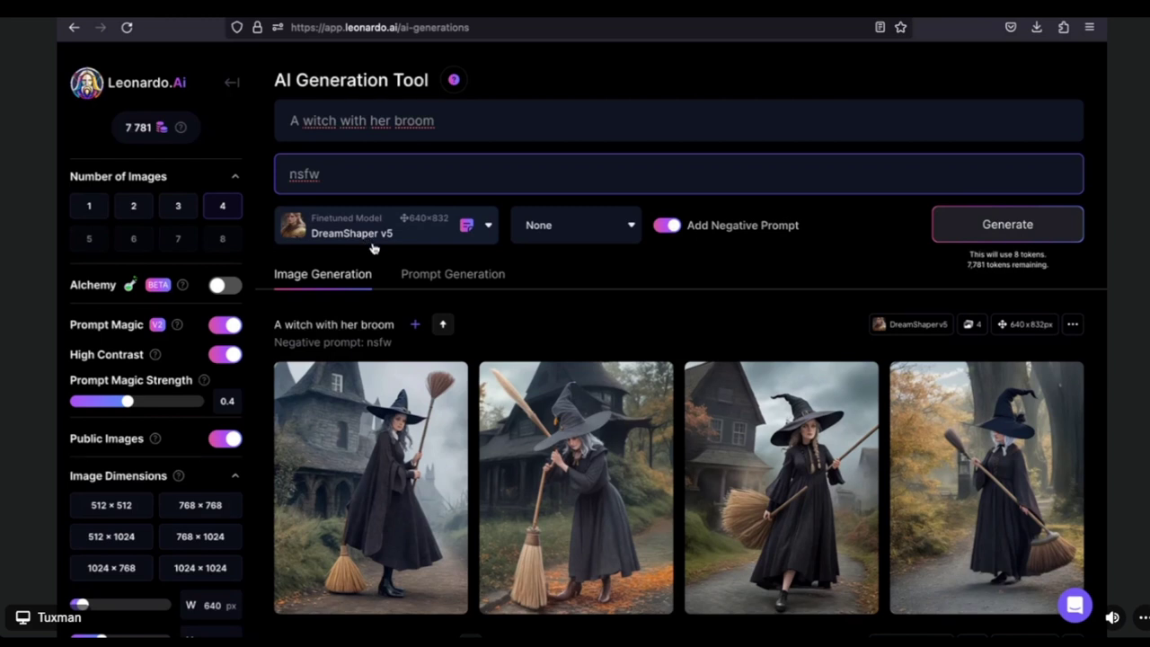
# Step: View the Platform Models available in the custom finetuned model selection, and close it
pyautogui.click(481, 228)
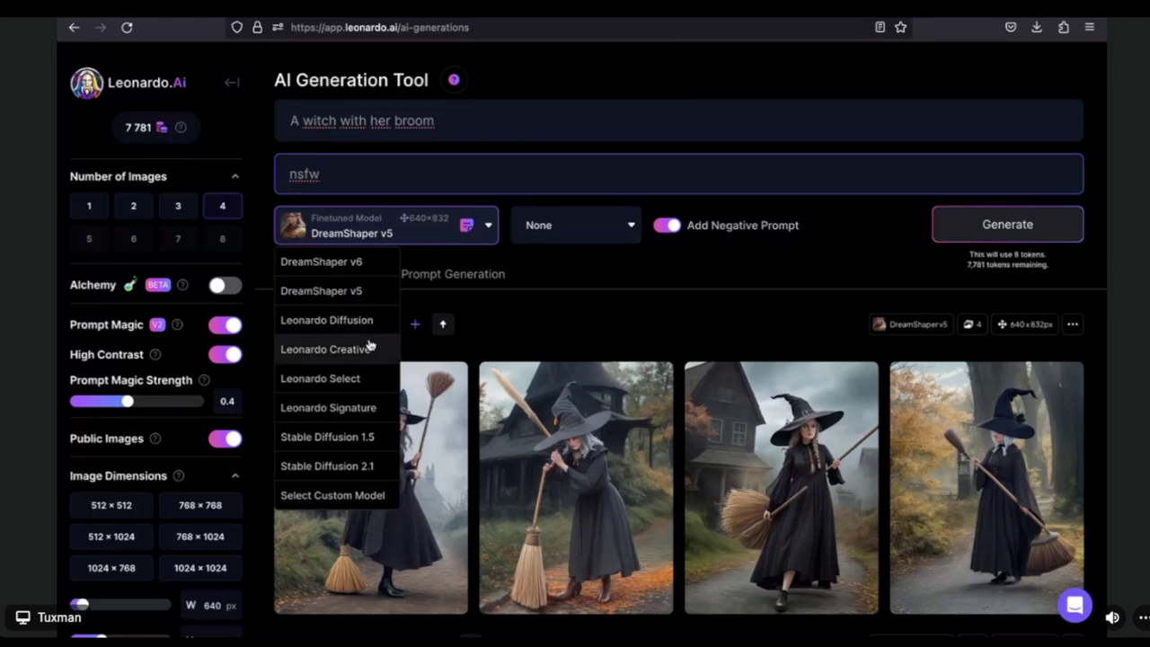
pyautogui.click(340, 500)
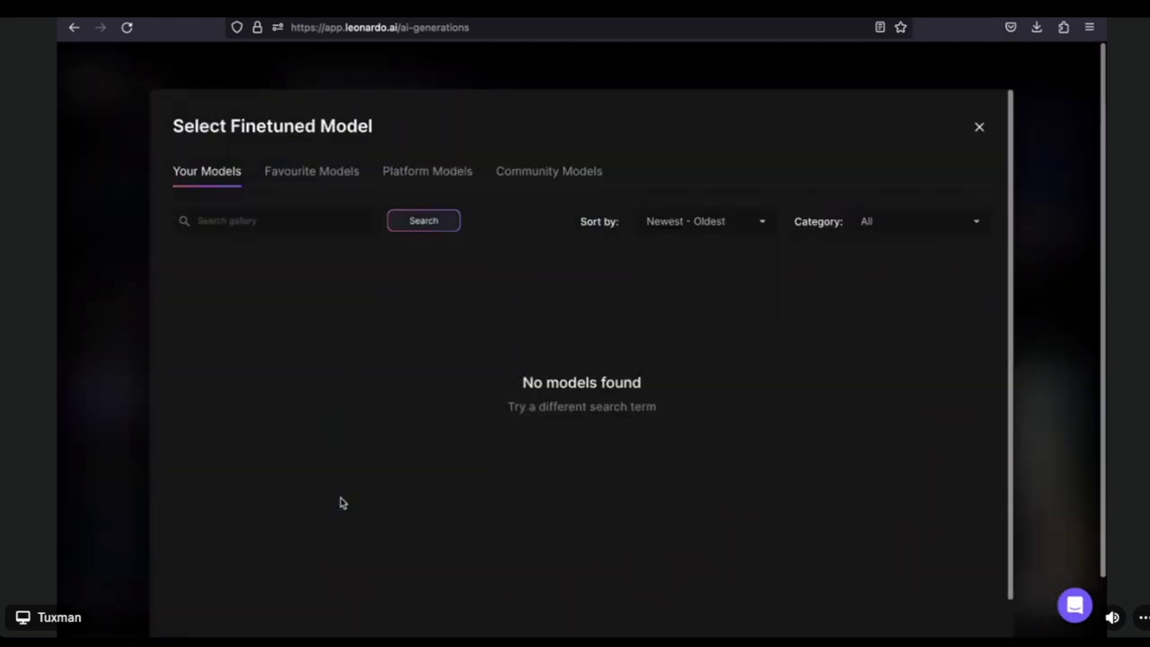
pyautogui.click(419, 176)
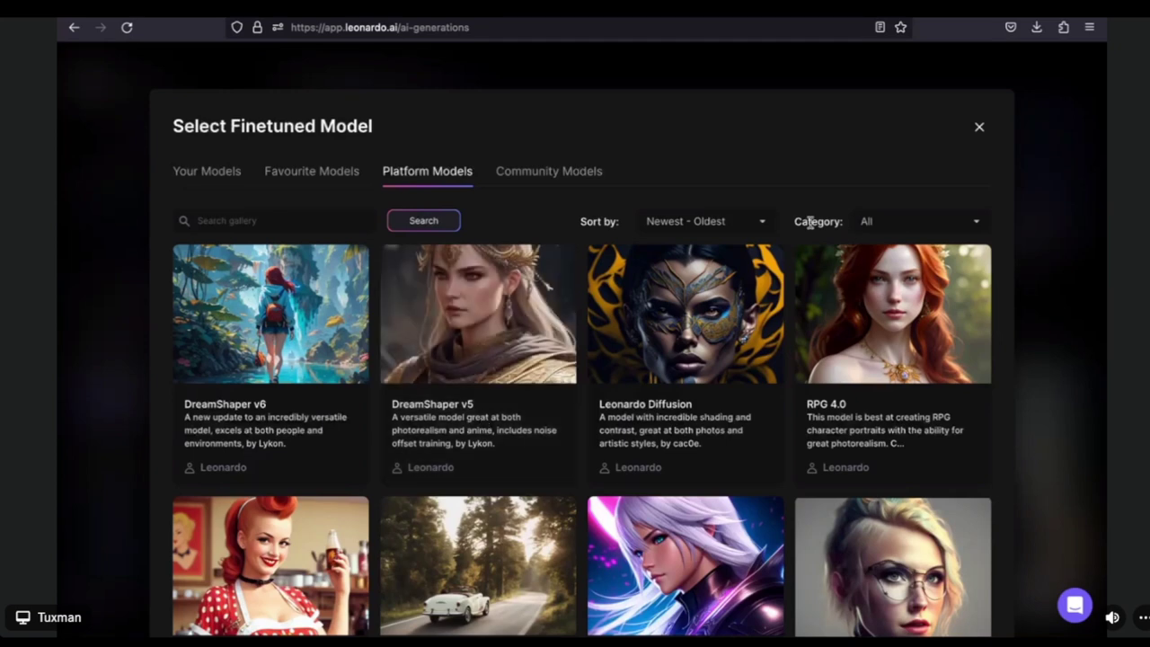
pyautogui.click(977, 128)
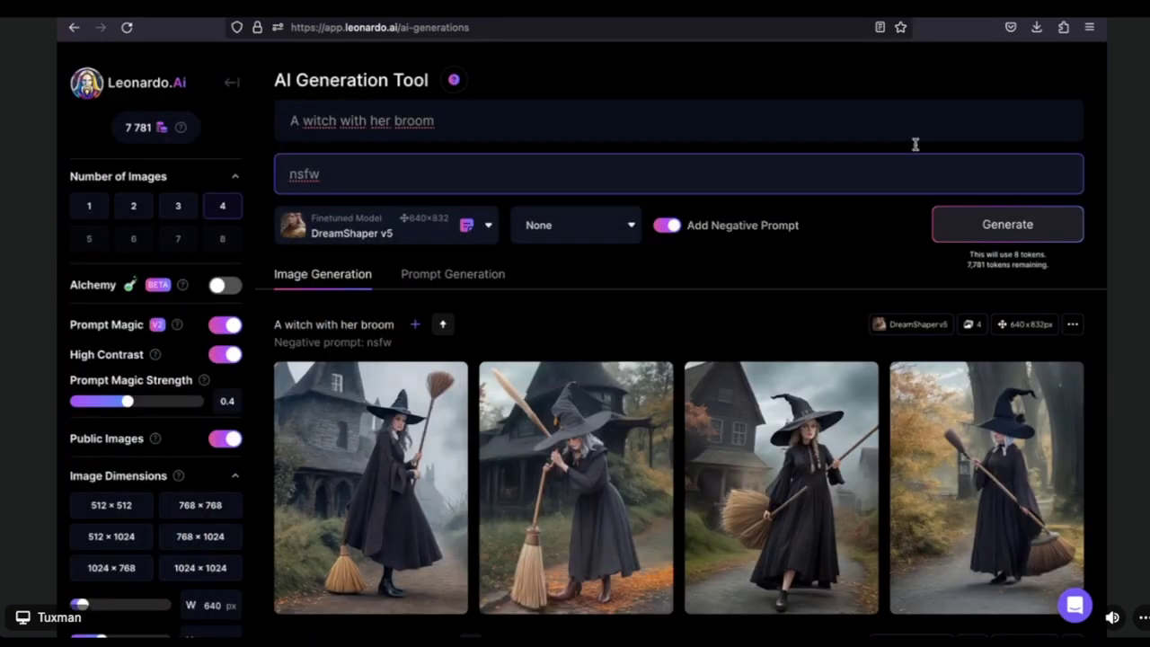
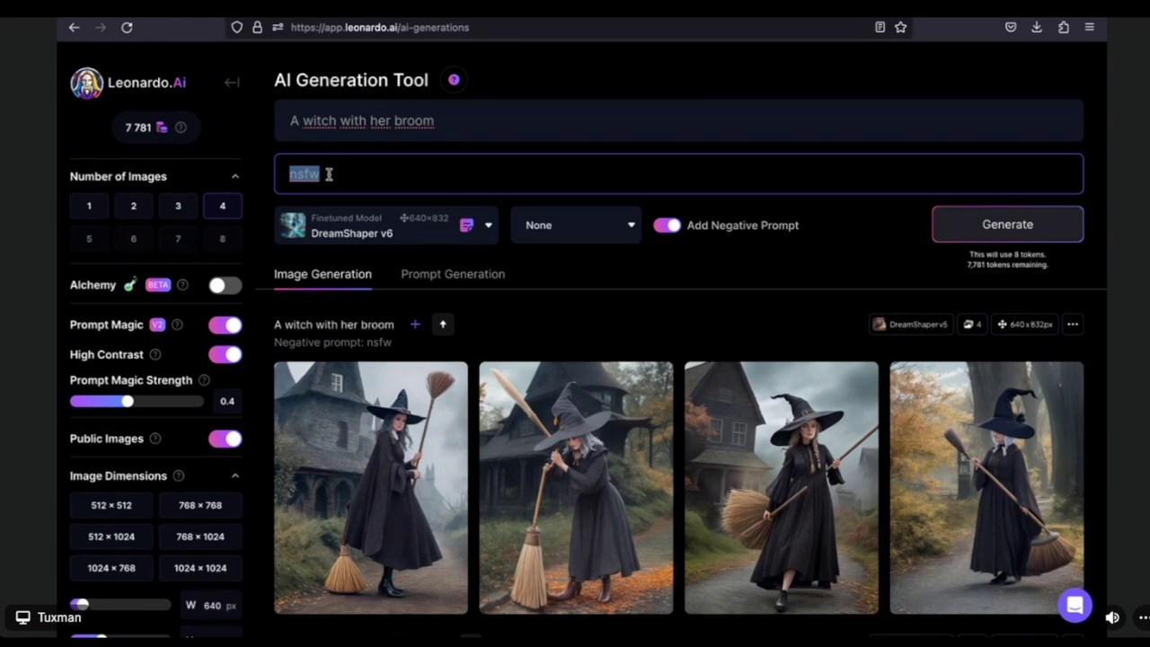
pyautogui.click(329, 174)
pyautogui.doubleClick(486, 117)
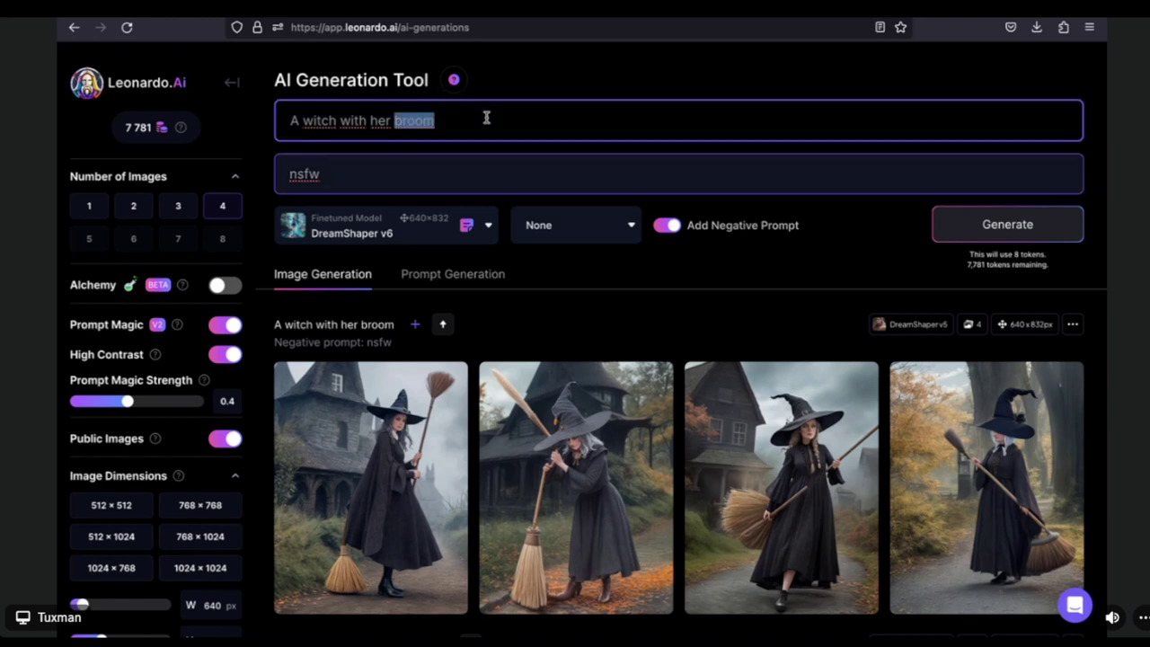
pyautogui.tripleClick(486, 118)
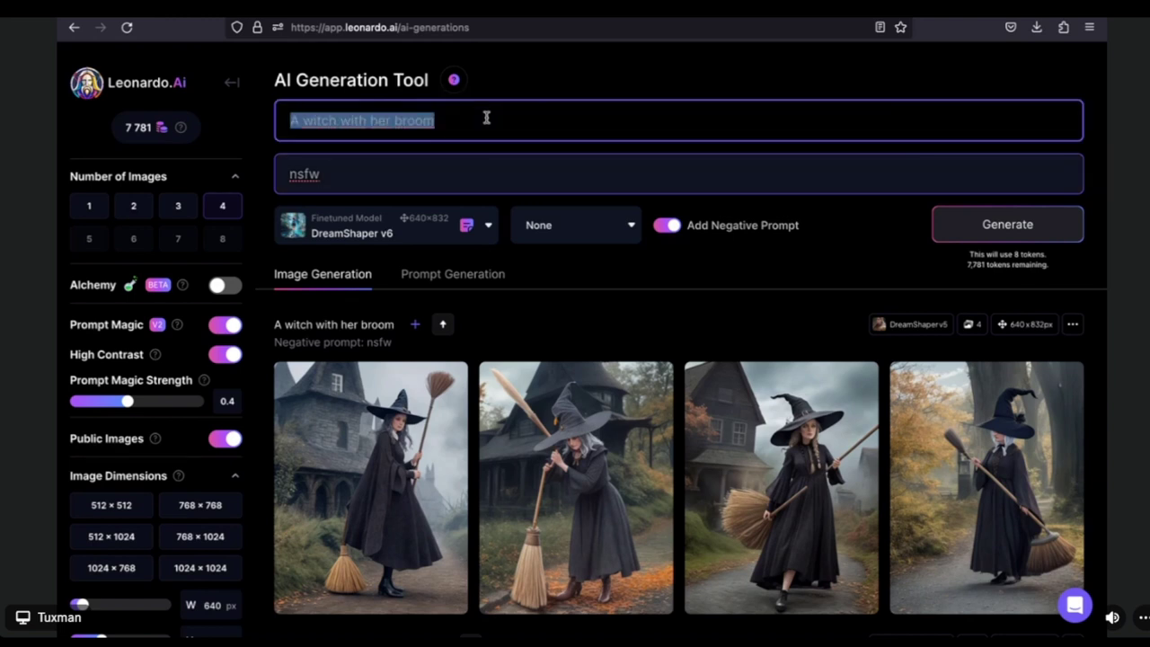
pyautogui.tripleClick(464, 172)
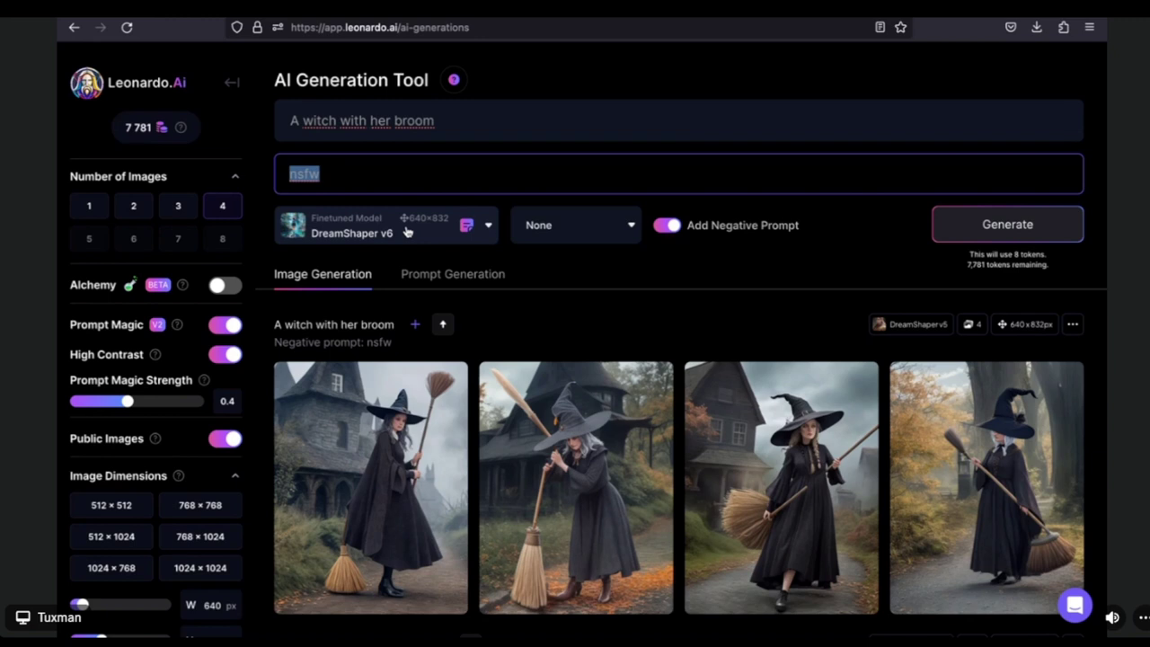
# Step: View the available style options without choosing one, and generate four images of the witch prompt with DreamShaper v6
pyautogui.click(584, 231)
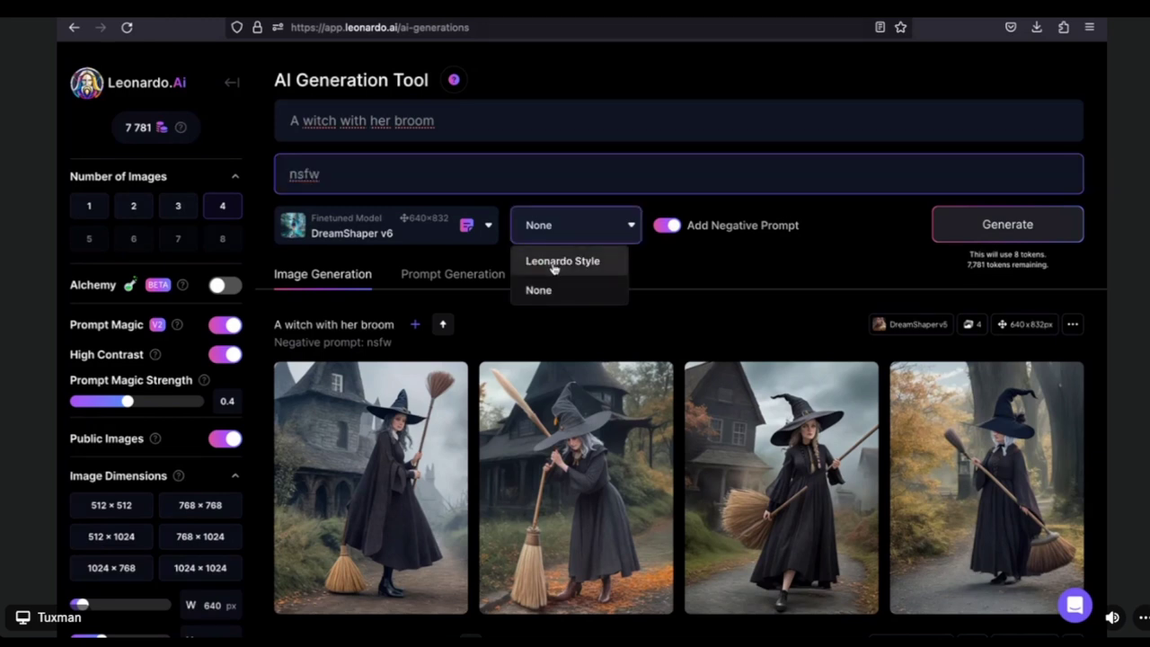
pyautogui.click(675, 260)
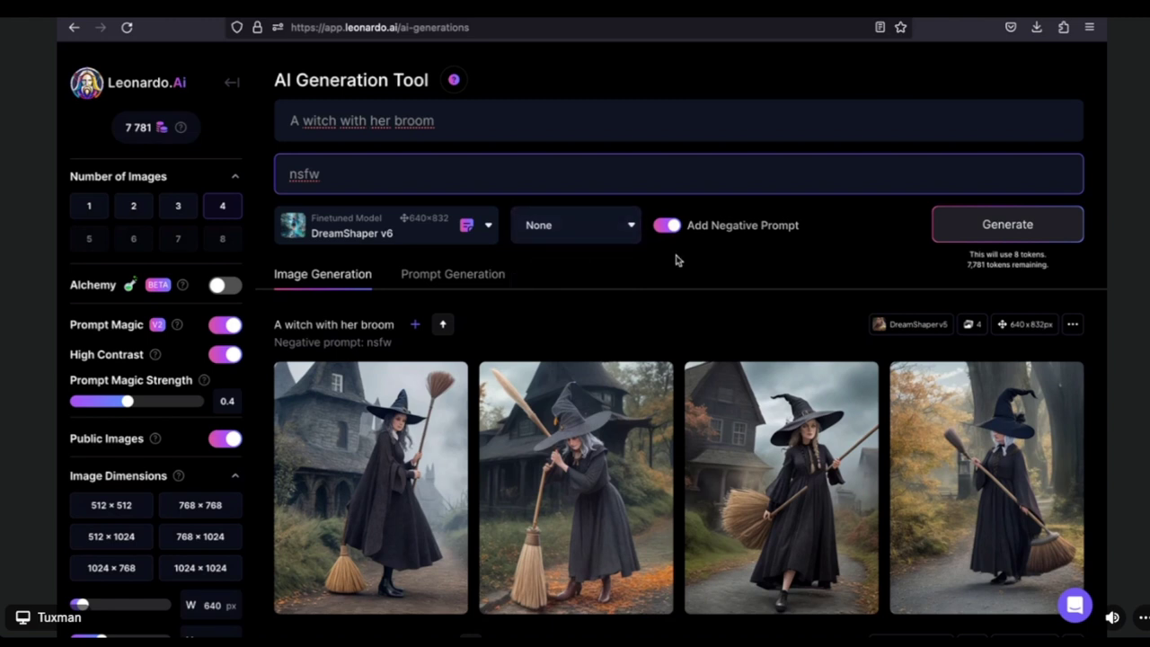
pyautogui.click(976, 218)
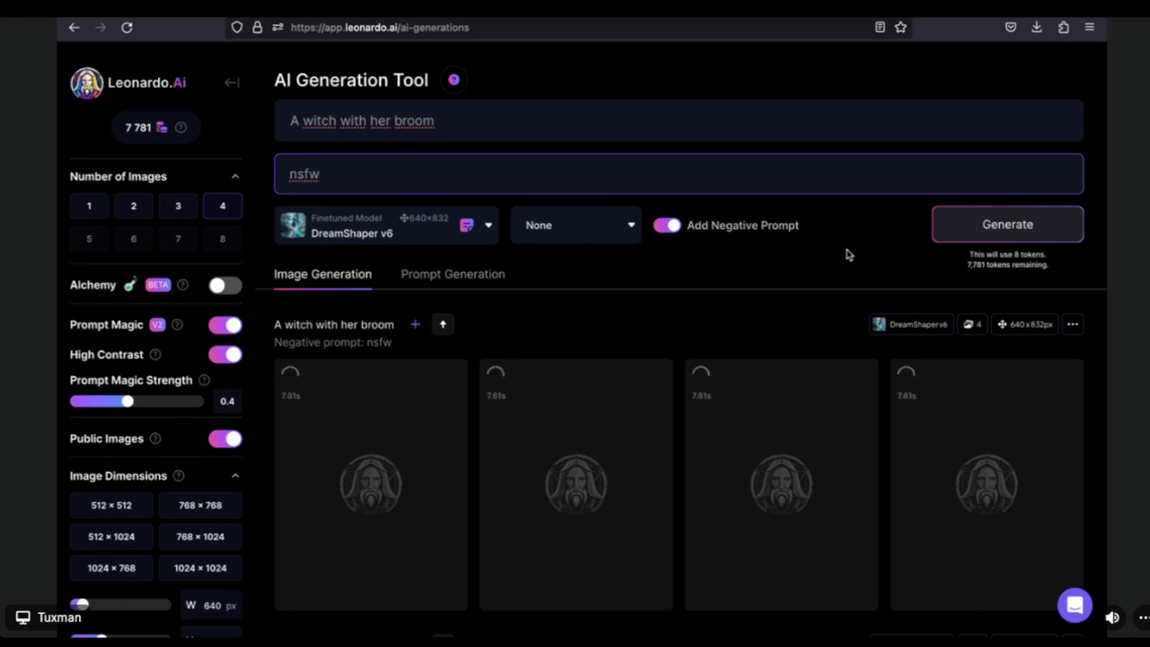
# Step: Apply Leonardo Style to the same prompt, generate four images and compare them with the batch made without a style
pyautogui.click(597, 235)
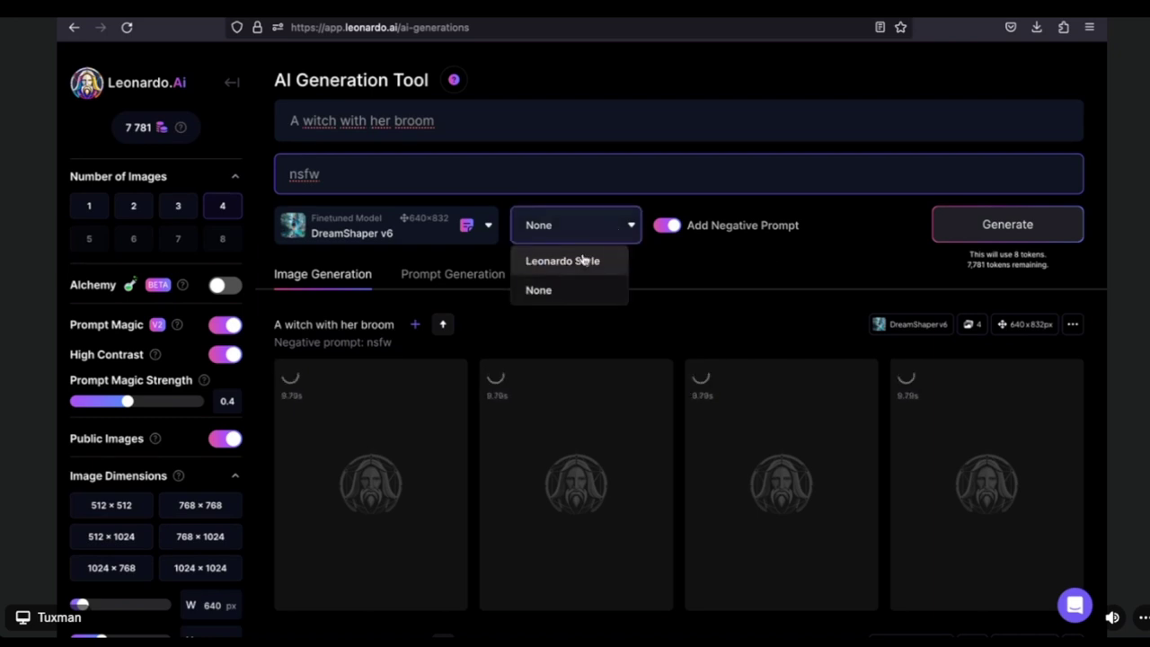
pyautogui.click(581, 261)
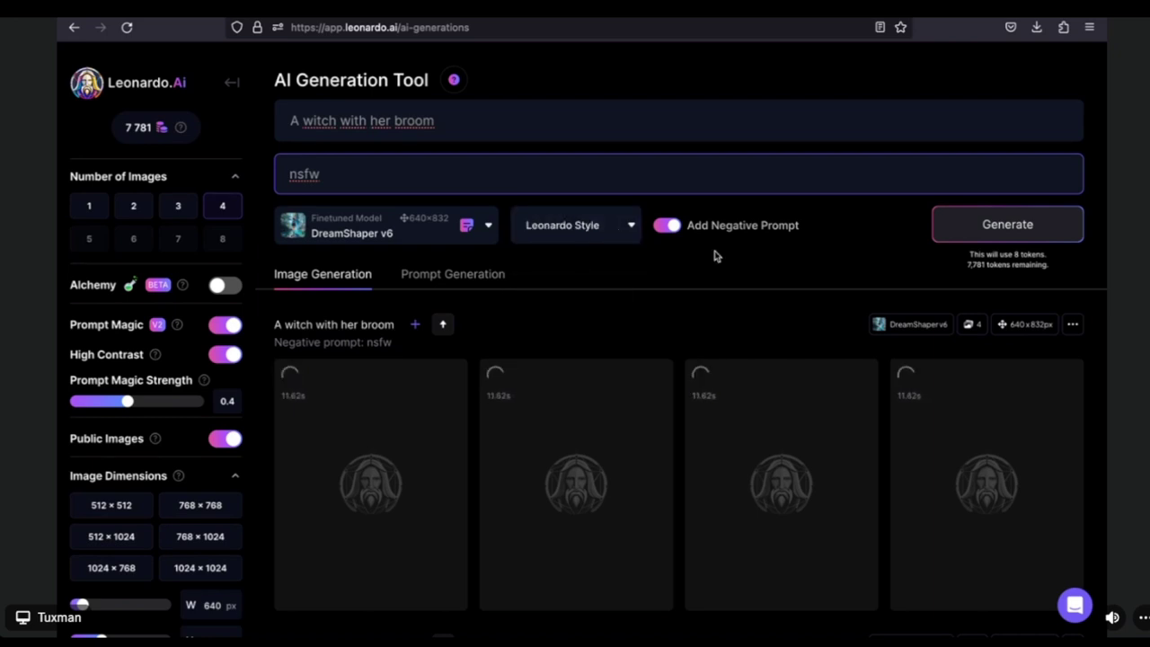
pyautogui.click(964, 232)
pyautogui.click(964, 233)
pyautogui.scroll(-5, 724, 291)
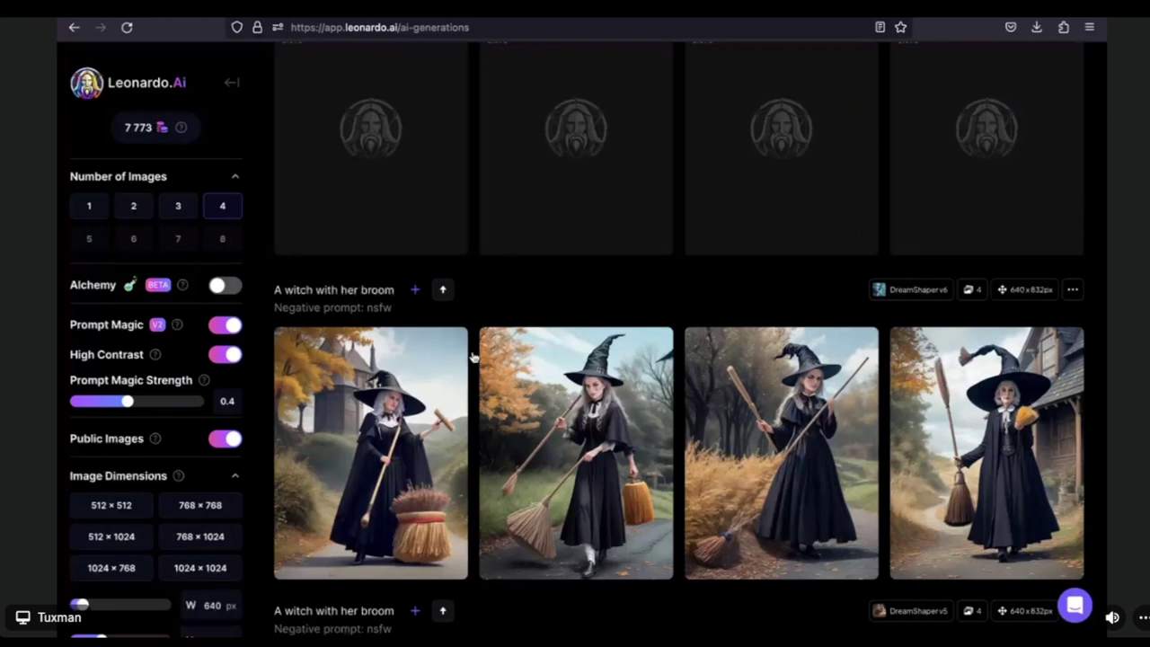
pyautogui.moveTo(1005, 420)
pyautogui.scroll(2, 675, 301)
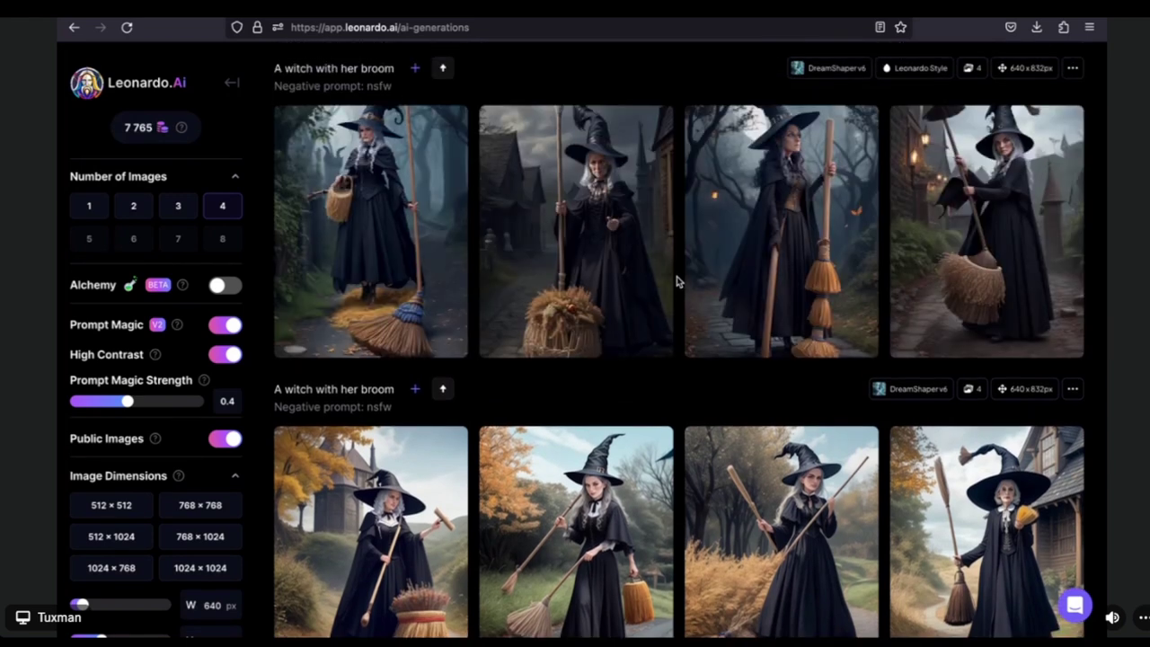
pyautogui.scroll(-1, 676, 281)
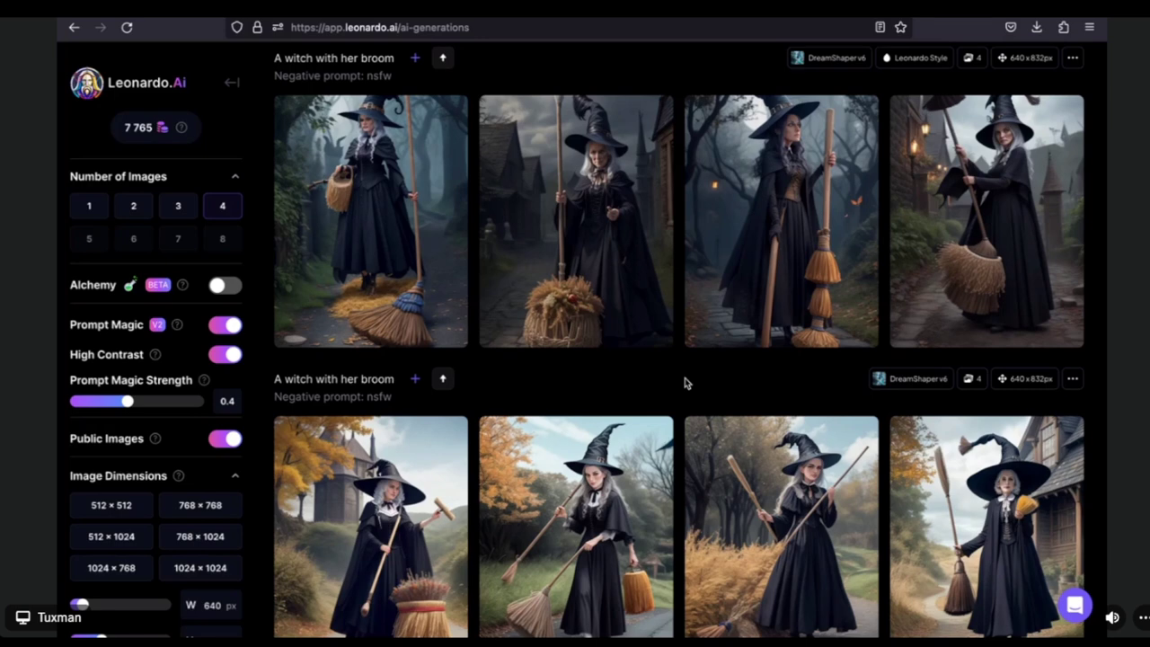
pyautogui.scroll(-1, 685, 382)
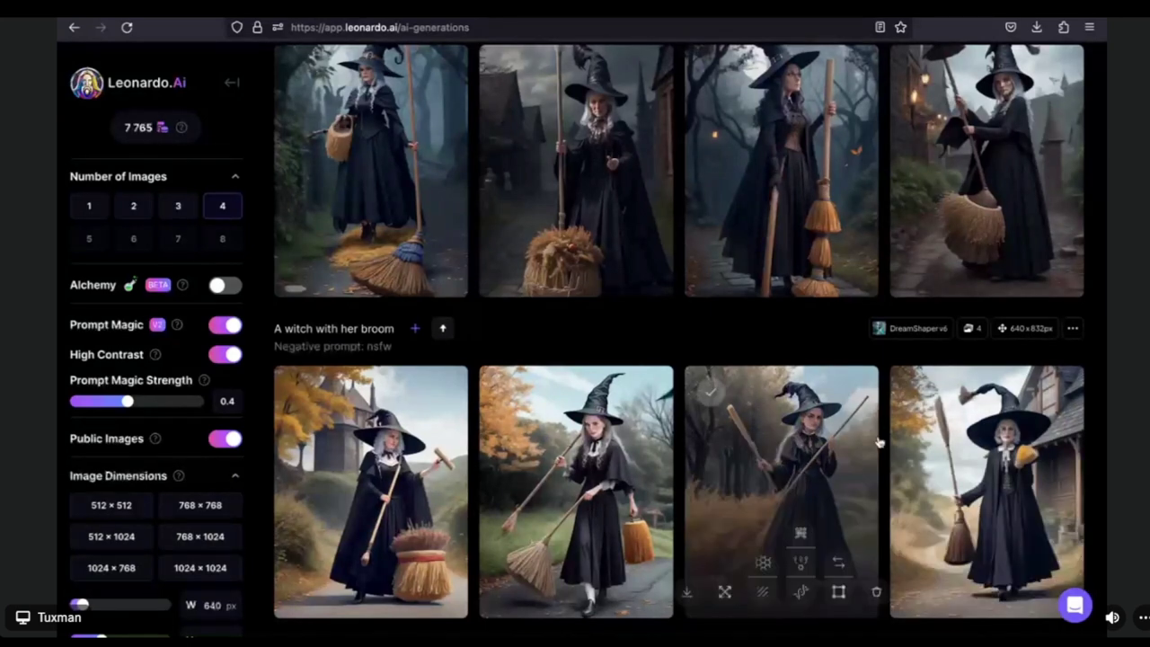
pyautogui.scroll(1, 885, 445)
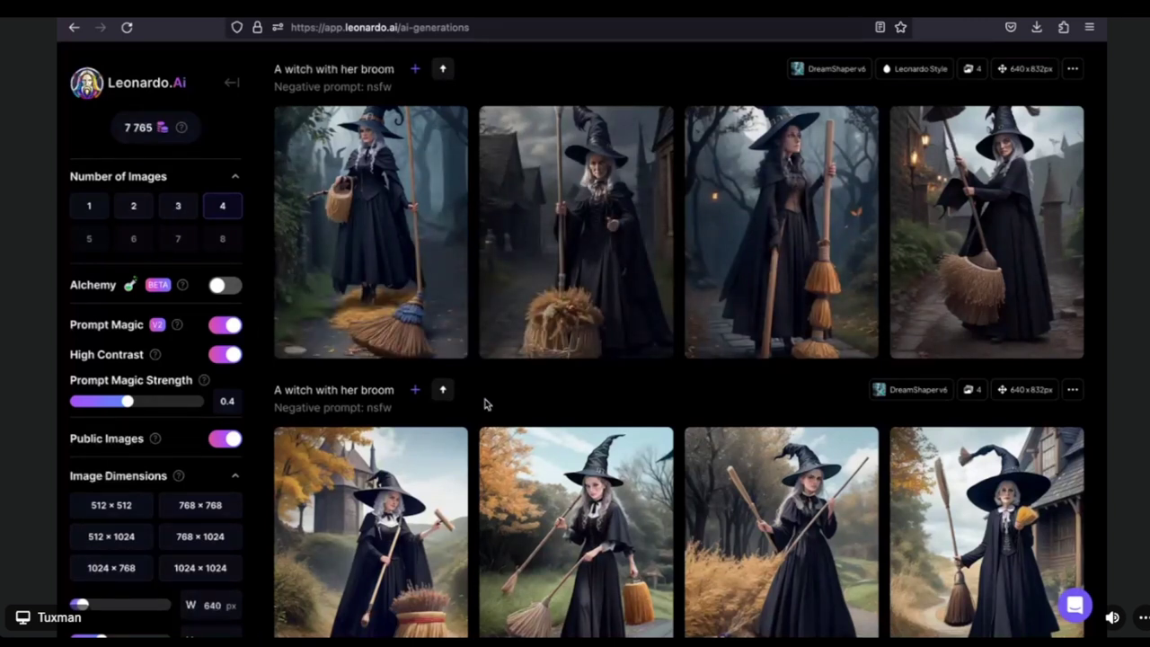
pyautogui.scroll(3, 476, 401)
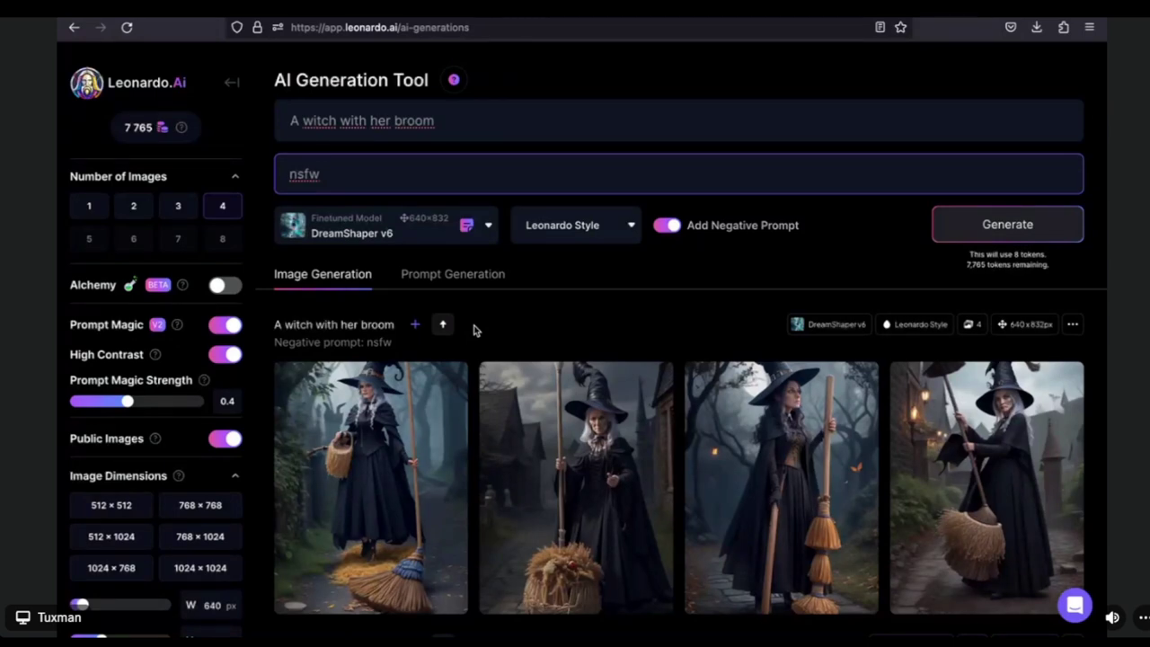
# Step: Switch to the presentation and go through the "Différents Modèles" slides comparing models on one prompt
pyautogui.hotkey('alt', 'Tab')
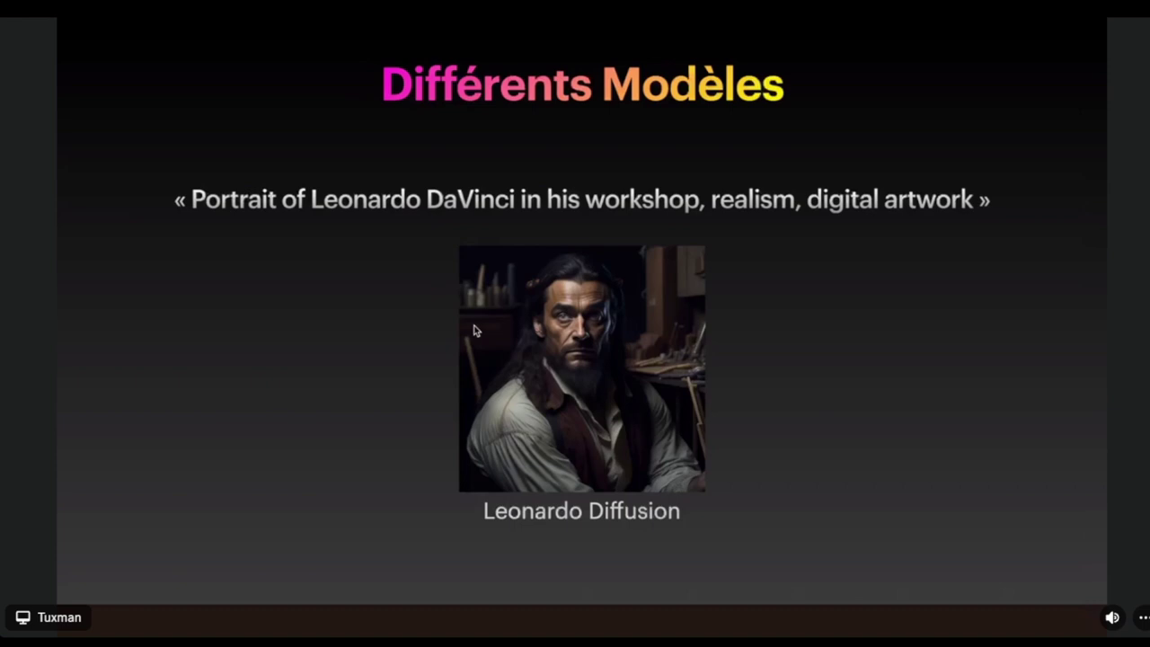
pyautogui.press('Right')
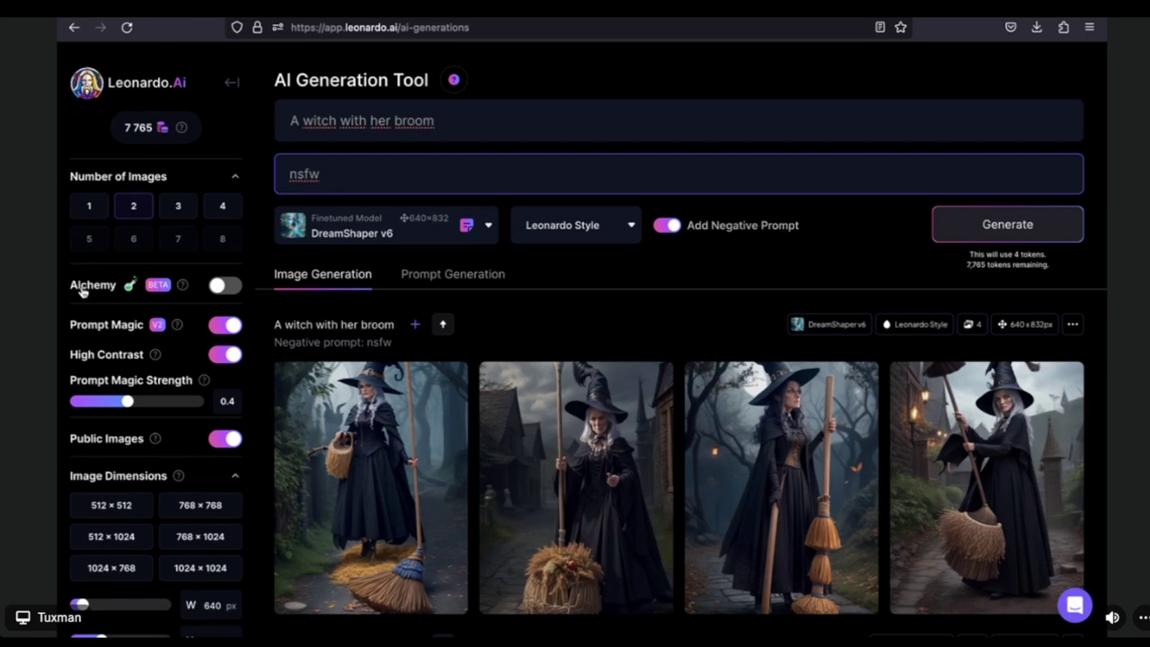
# Step: Set the image dimensions to 512 px wide and 1536 px high, and check the warning next to them
pyautogui.scroll(-2, 81, 289)
pyautogui.scroll(-4, 81, 288)
pyautogui.scroll(-1, 81, 286)
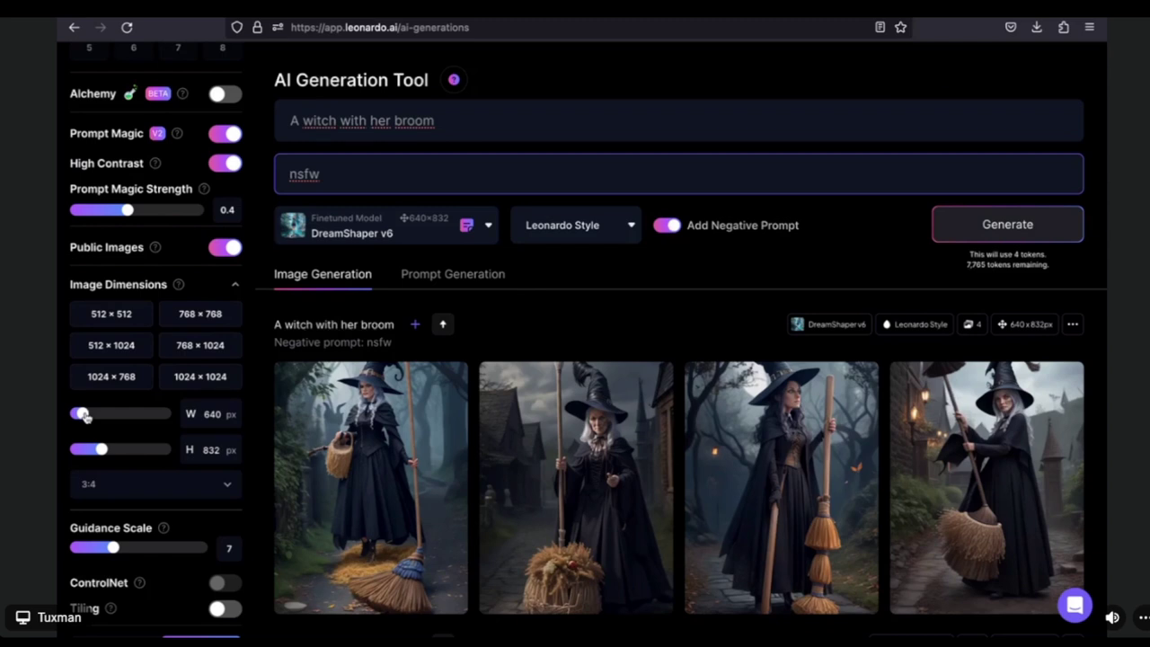
pyautogui.moveTo(85, 415); pyautogui.dragTo(70, 413)
pyautogui.moveTo(101, 449); pyautogui.dragTo(171, 446)
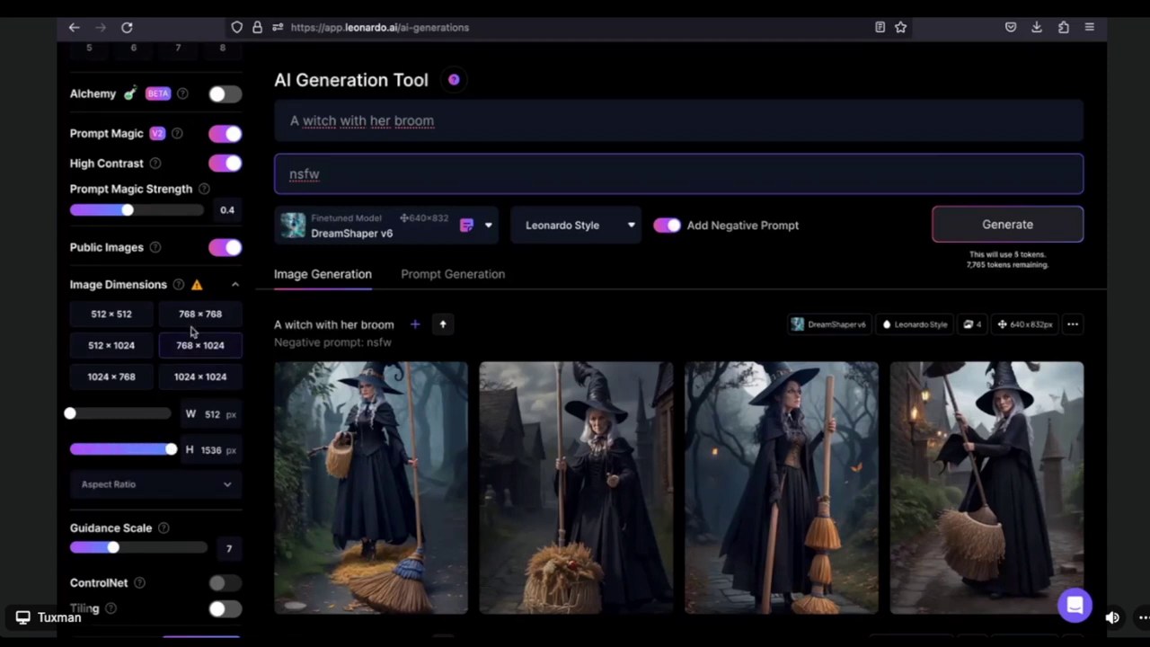
pyautogui.moveTo(197, 288)
# Step: Switch off Prompt Magic and generate two images of the witch prompt at 512 × 1536 px
pyautogui.click(226, 135)
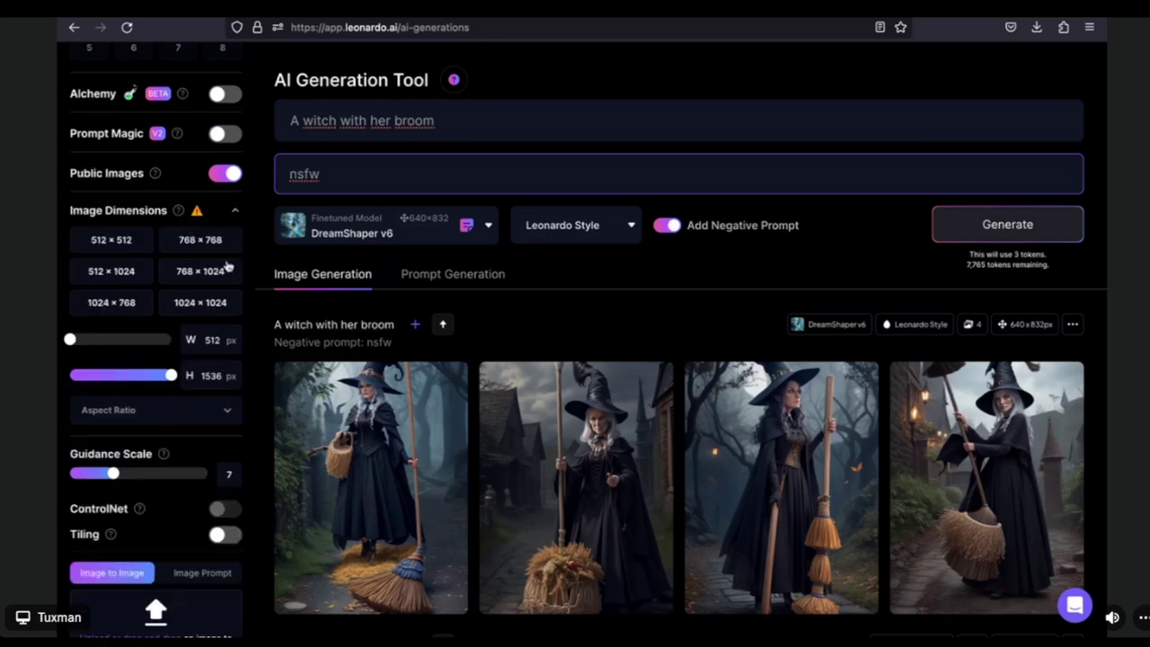
pyautogui.scroll(-1, 258, 345)
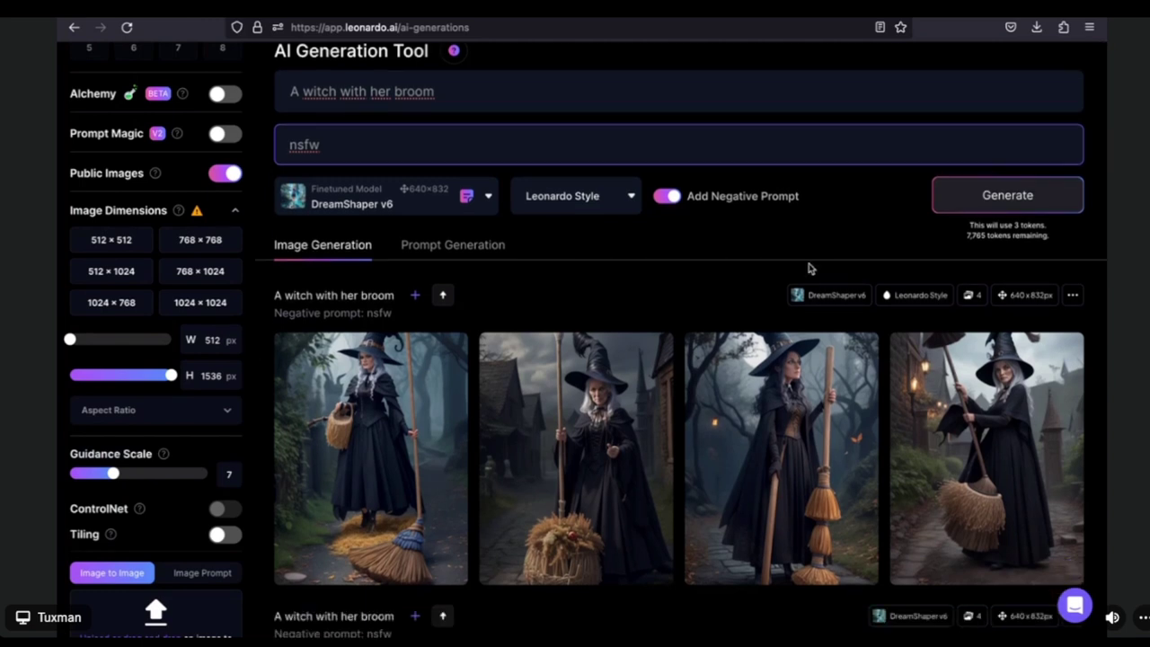
pyautogui.click(982, 203)
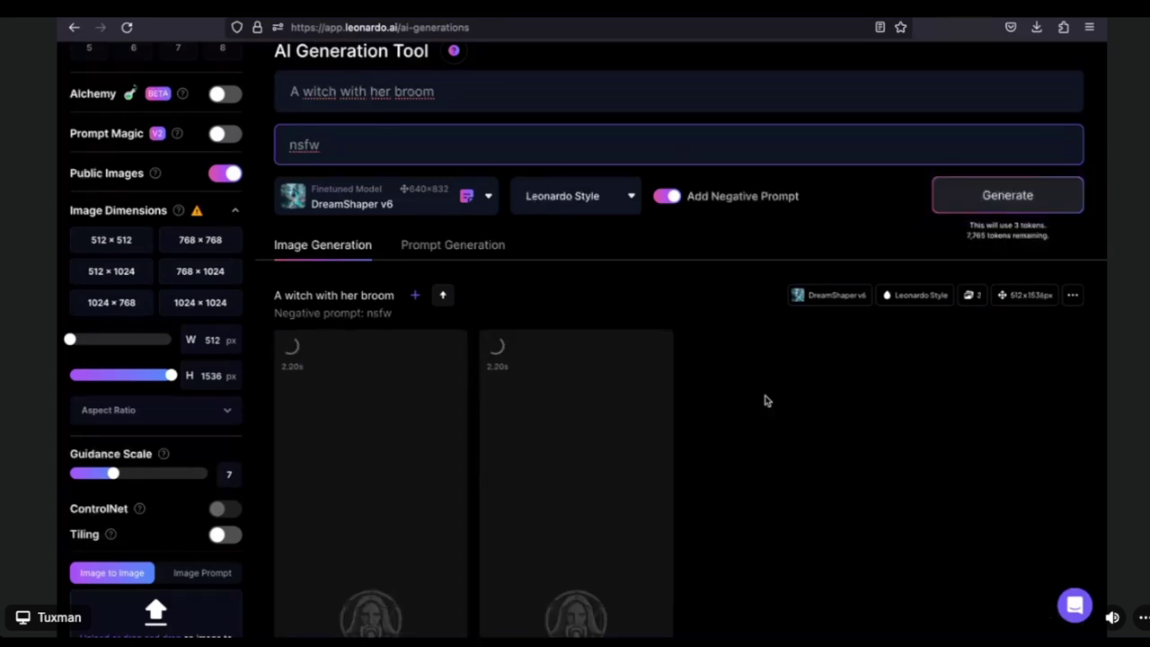
# Step: Examine the two tall images closely for repeated figures, and restore the normal page zoom
pyautogui.scroll(-5, 765, 401)
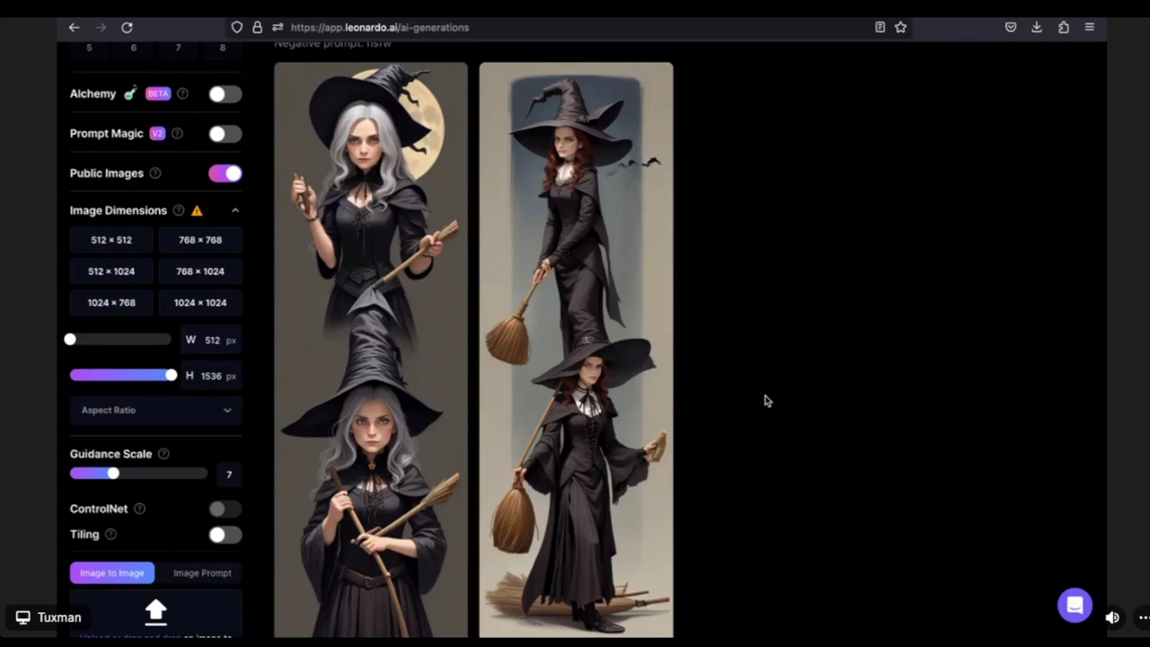
pyautogui.scroll(-1, 764, 401)
pyautogui.moveTo(628, 326)
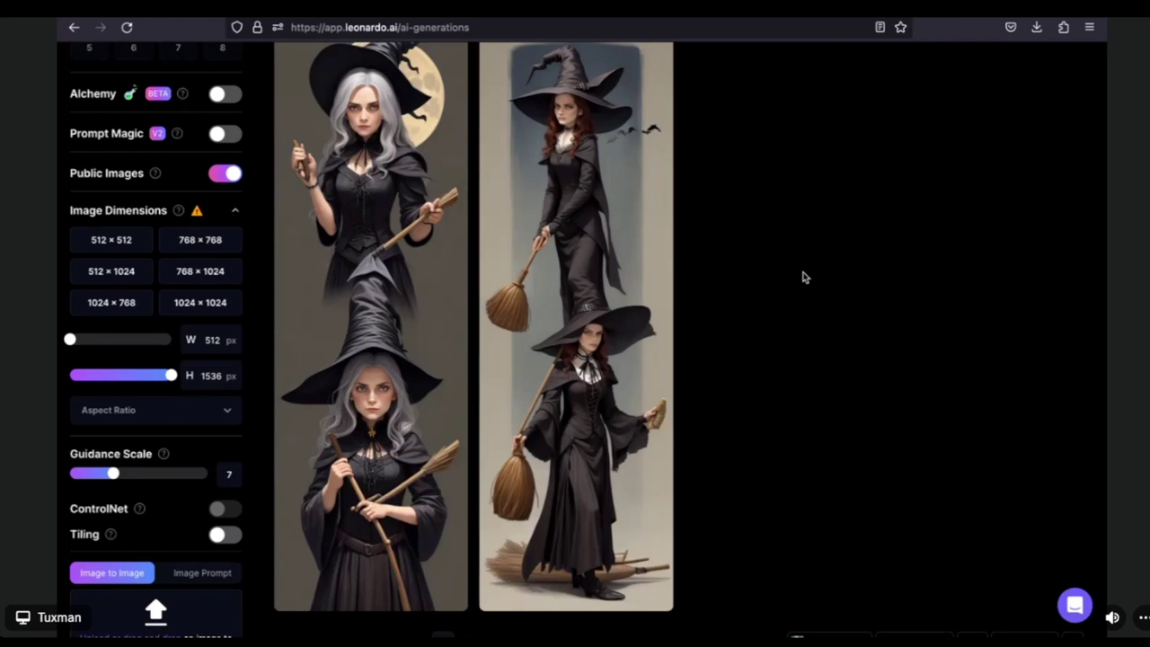
pyautogui.moveTo(597, 256)
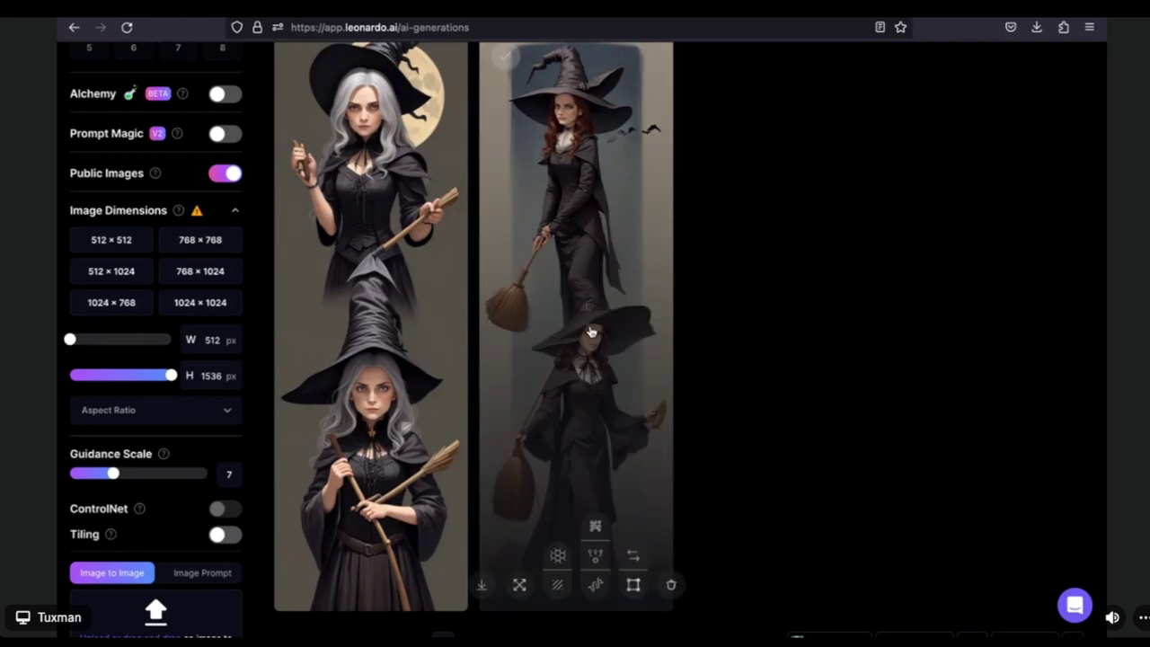
pyautogui.scroll(10, 727, 335)
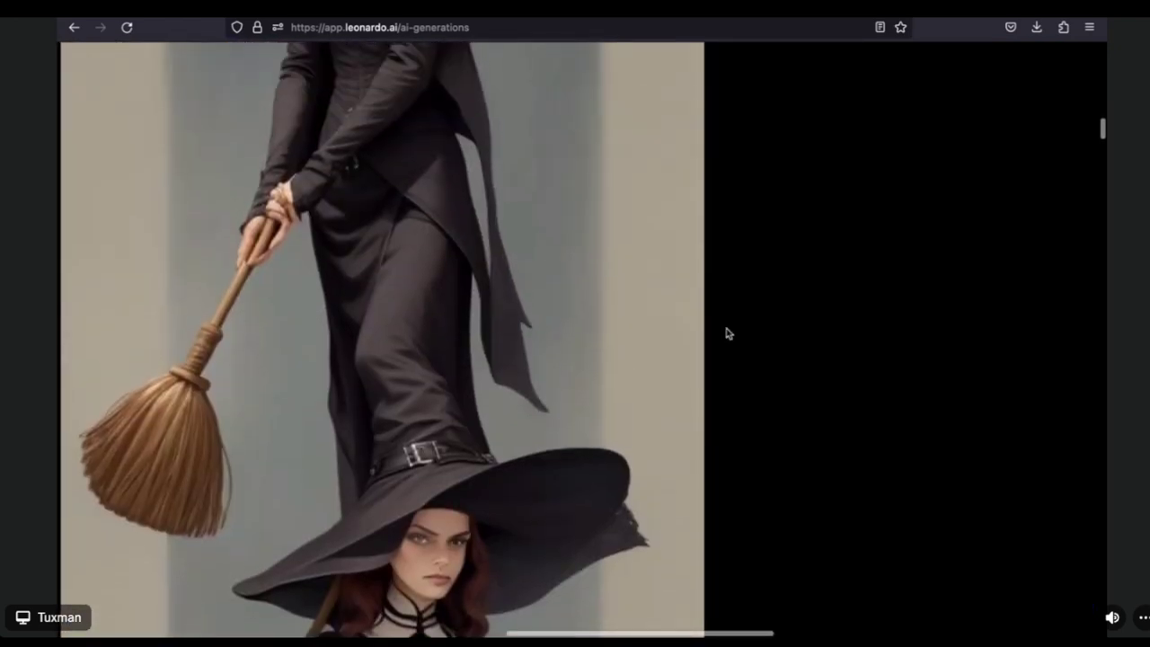
pyautogui.hotkey('ctrl', '0')
pyautogui.scroll(-1, 724, 334)
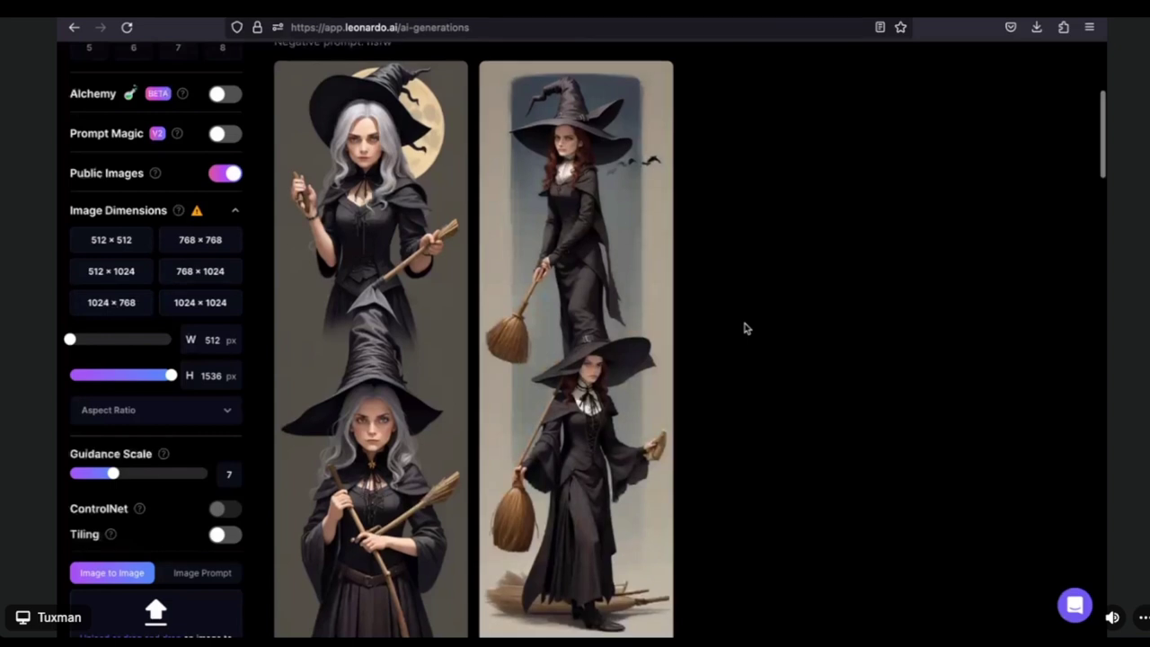
pyautogui.scroll(-1, 745, 327)
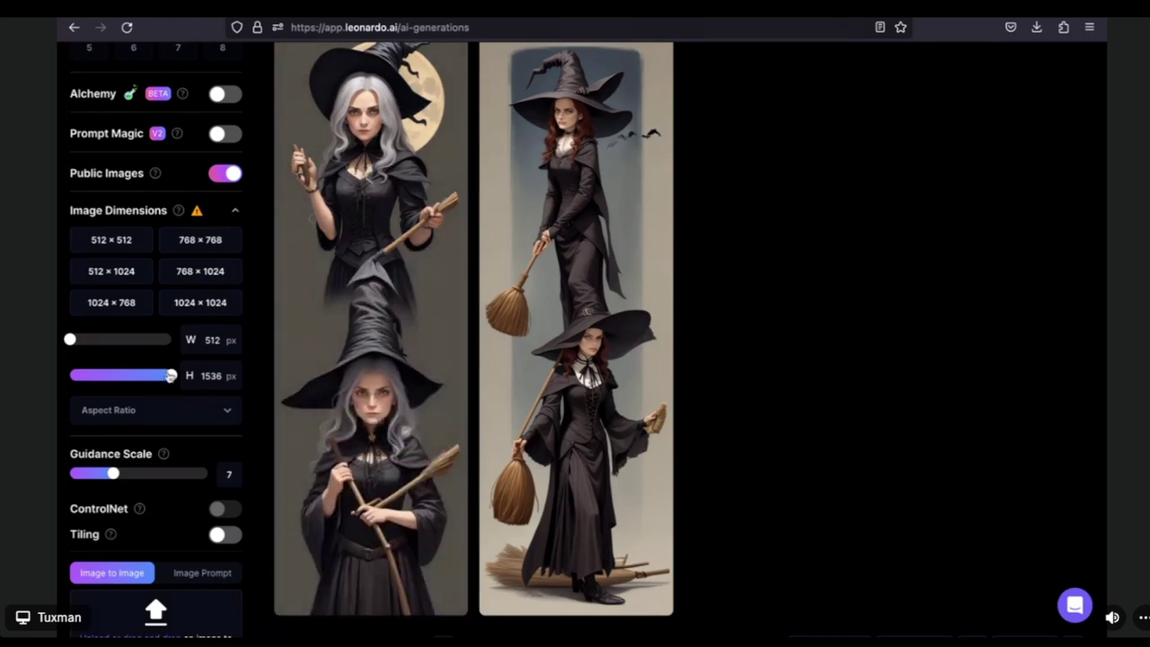
# Step: Try portrait image dimensions of 640 × 960, 640 × 1024 and 640 × 832 px
pyautogui.moveTo(171, 375); pyautogui.dragTo(113, 377)
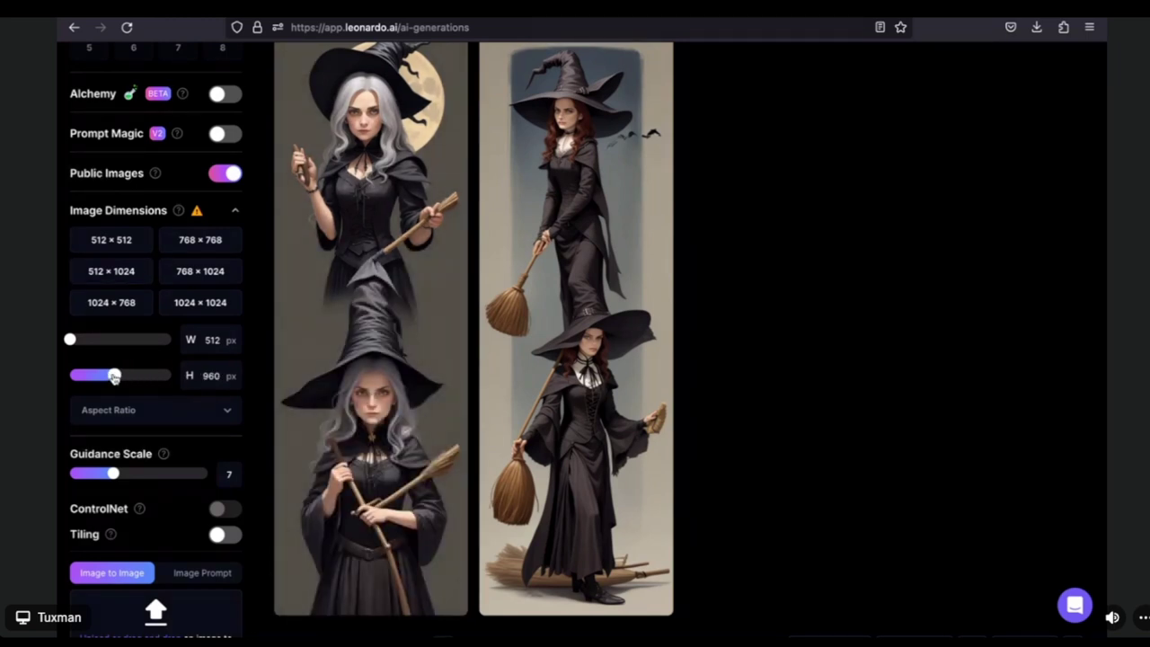
pyautogui.moveTo(69, 341); pyautogui.dragTo(82, 340)
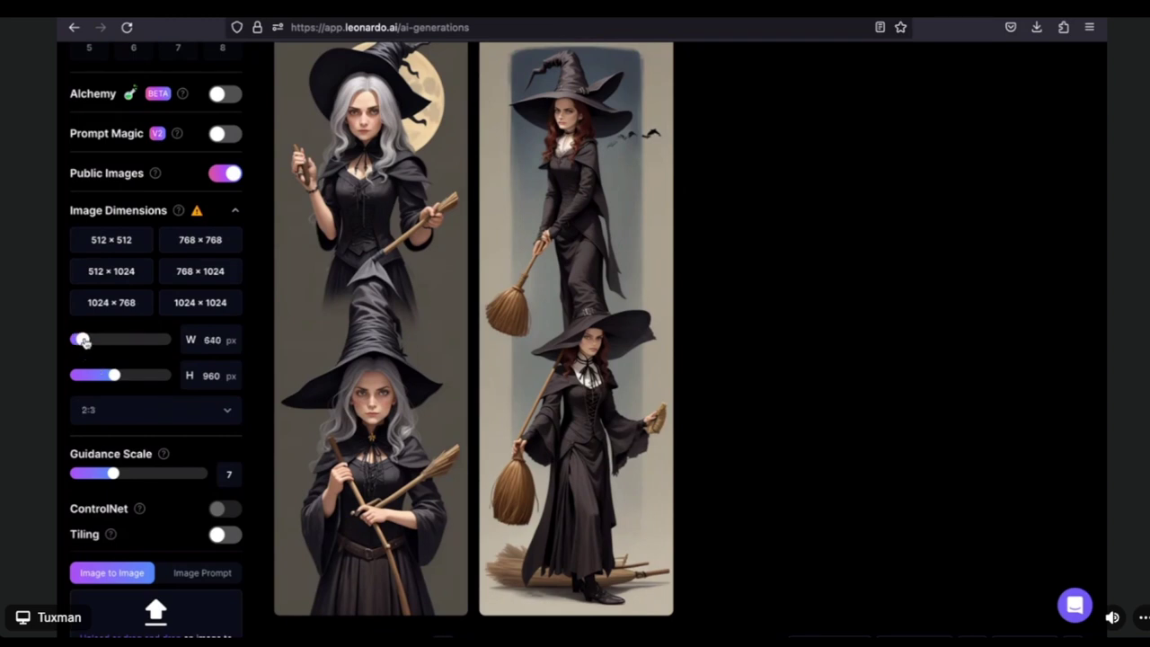
pyautogui.moveTo(114, 375); pyautogui.dragTo(121, 377)
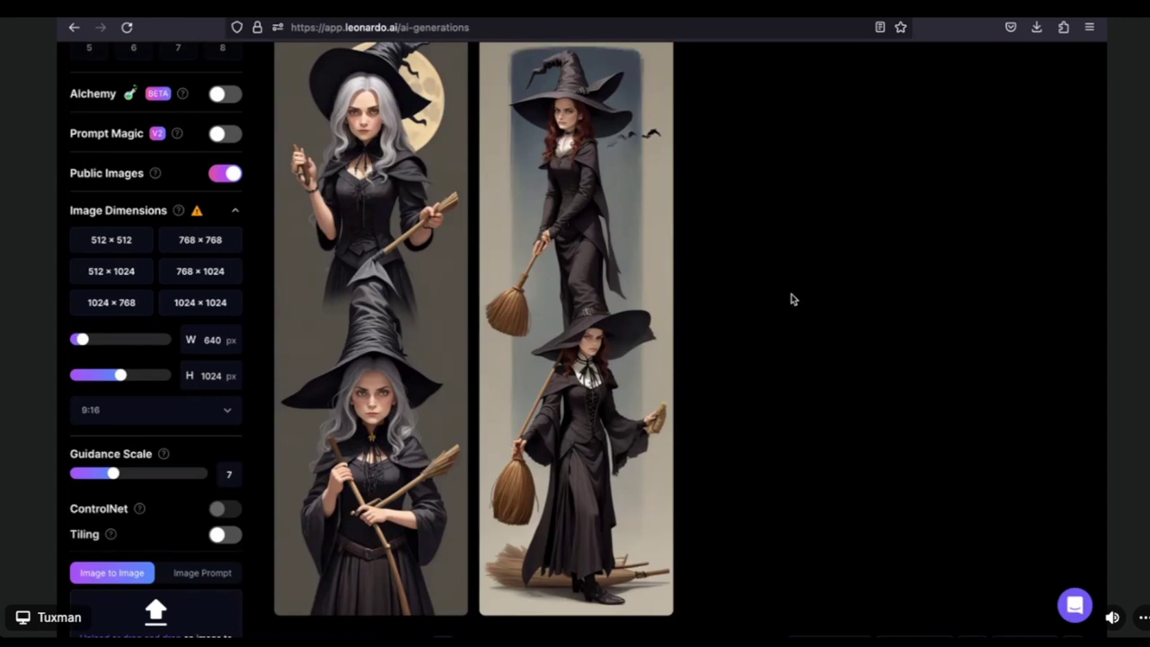
pyautogui.moveTo(120, 376); pyautogui.dragTo(102, 382)
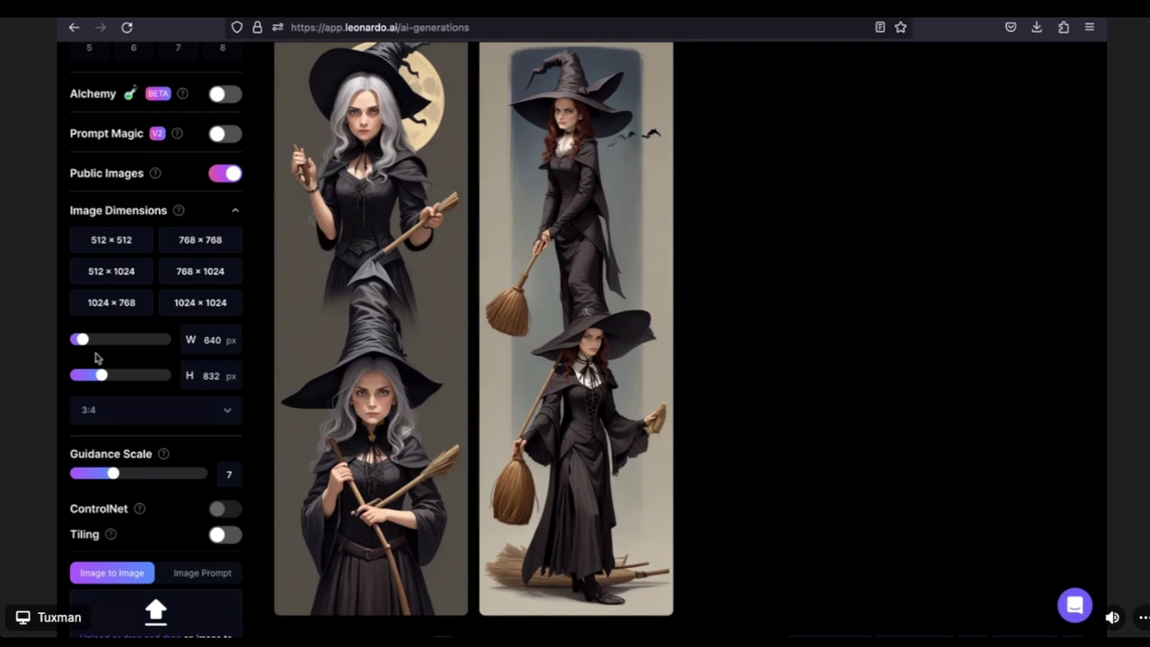
# Step: Set the image dimensions to 832 px wide and 640 px high, and generate two landscape images
pyautogui.moveTo(81, 339); pyautogui.dragTo(82, 380)
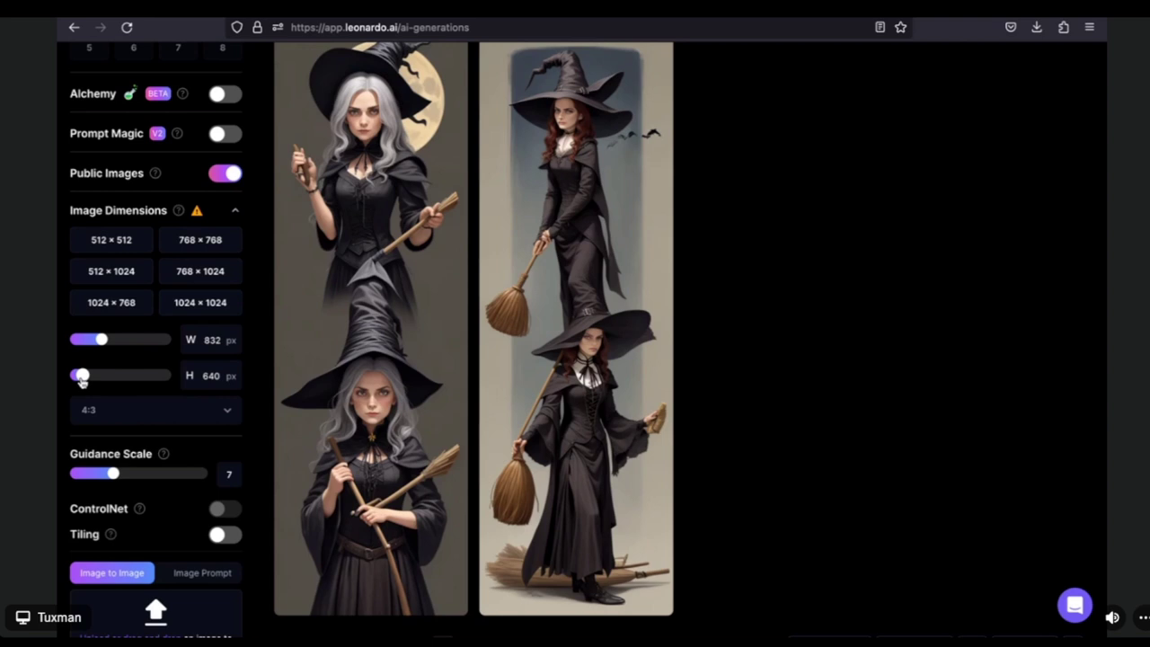
pyautogui.scroll(5, 266, 361)
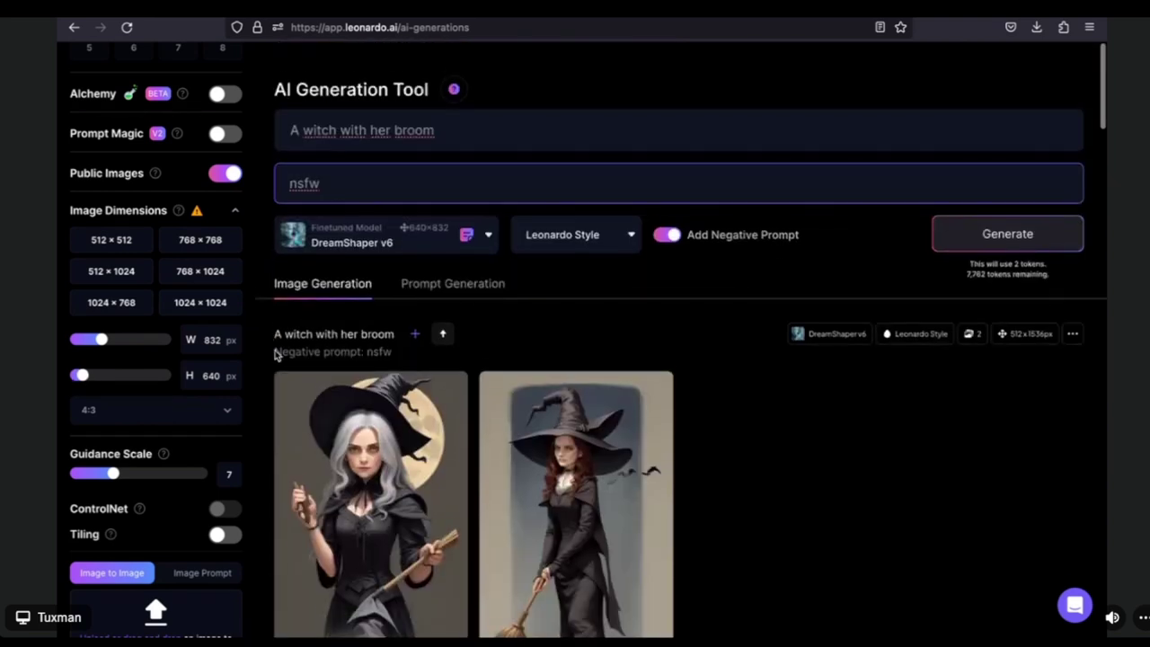
pyautogui.click(999, 226)
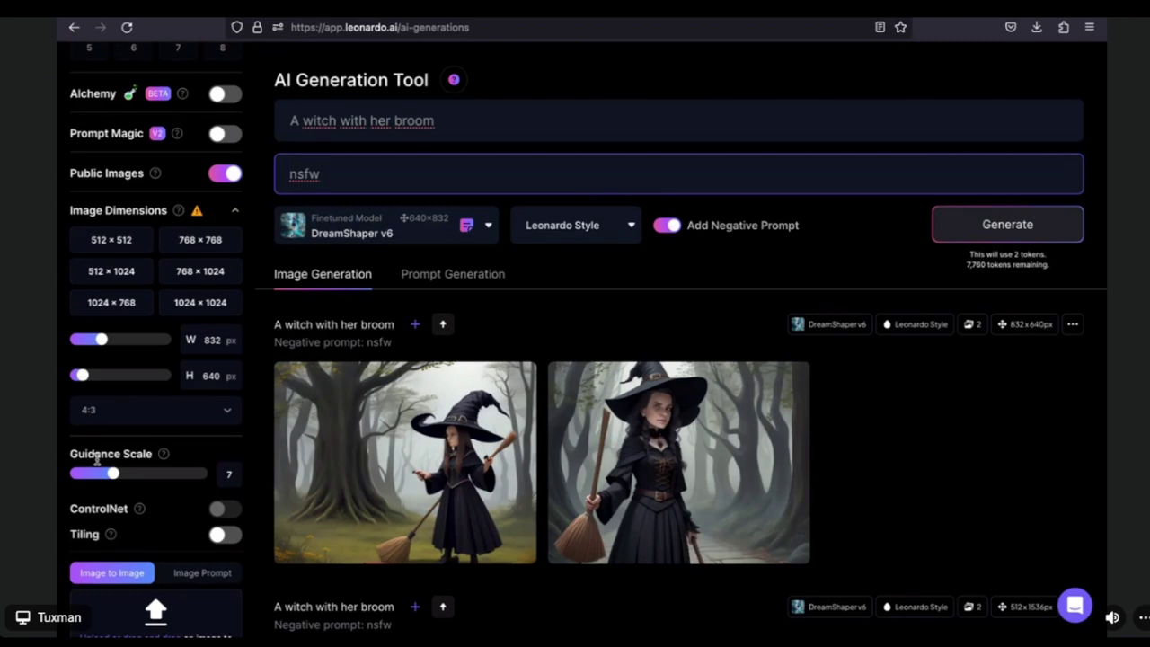
# Step: Set the Guidance Scale to 1, generate two images and look over the results
pyautogui.moveTo(113, 473); pyautogui.dragTo(60, 478)
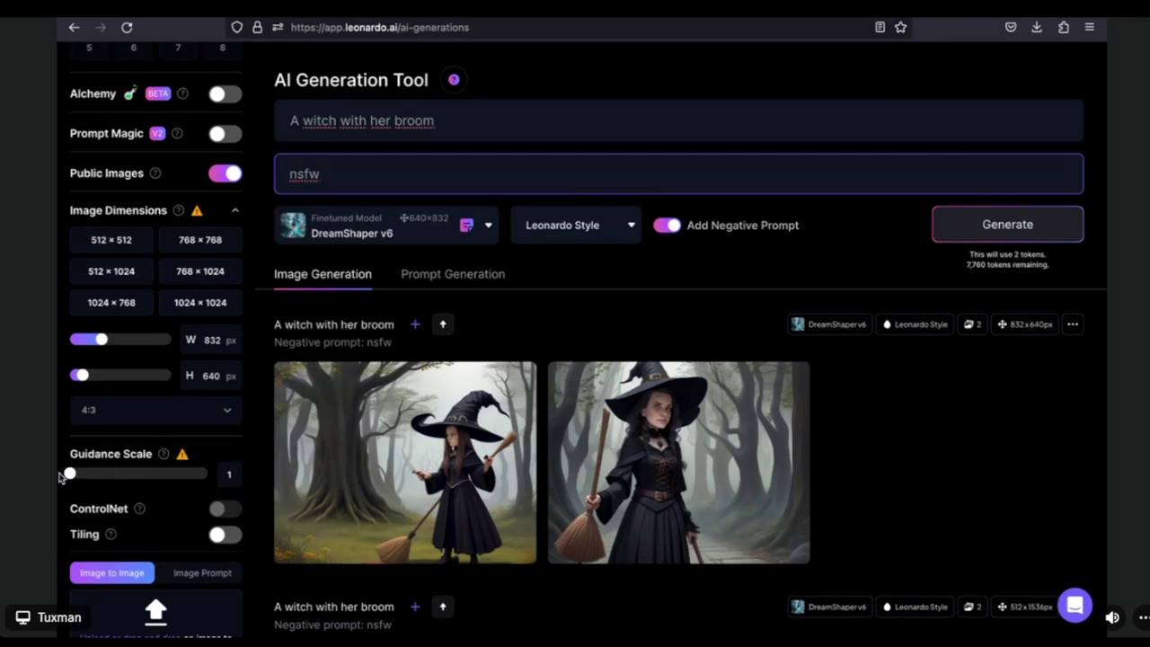
pyautogui.click(991, 237)
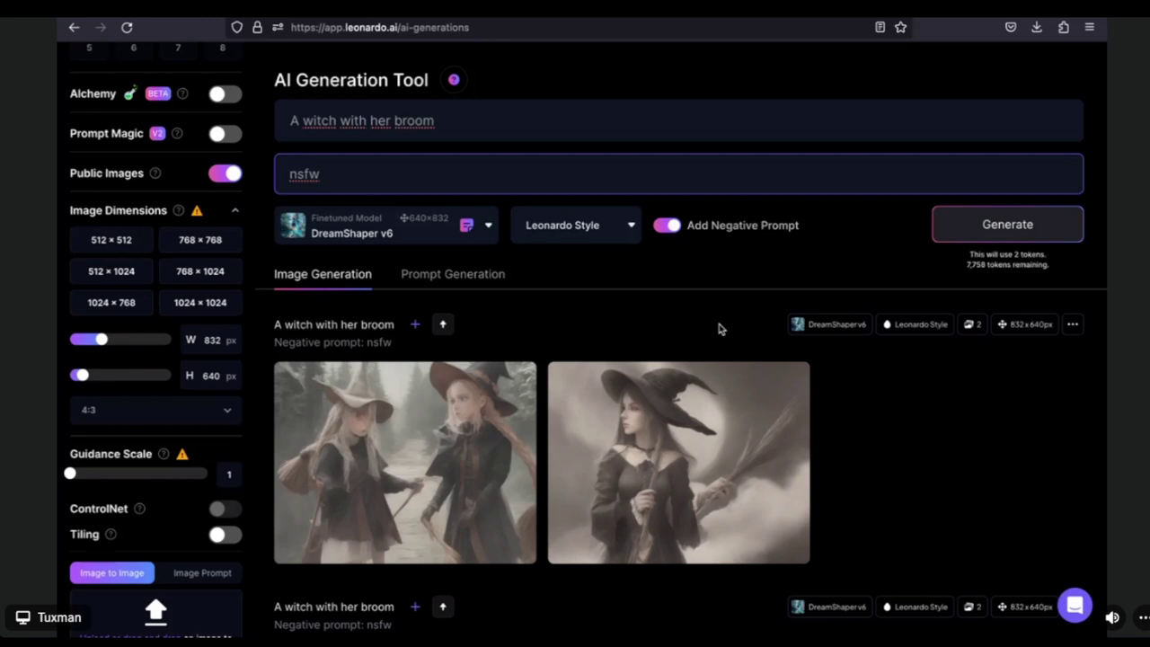
pyautogui.moveTo(314, 444)
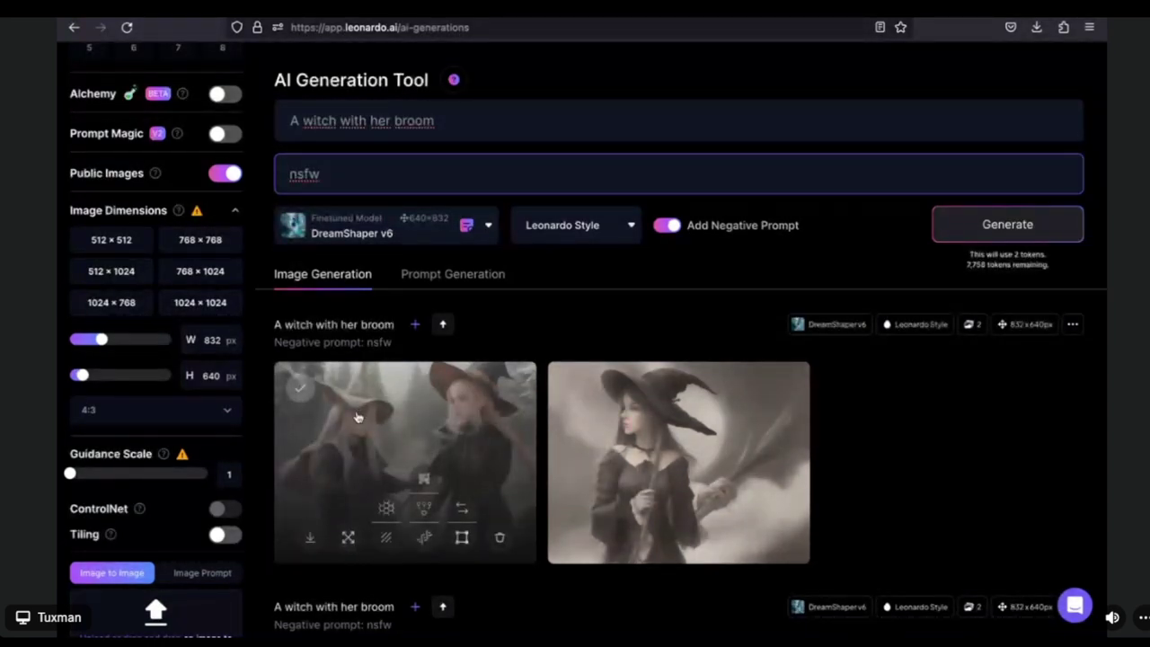
# Step: Set the Guidance Scale to 20 and generate two images of the witch with her broom
pyautogui.click(141, 475)
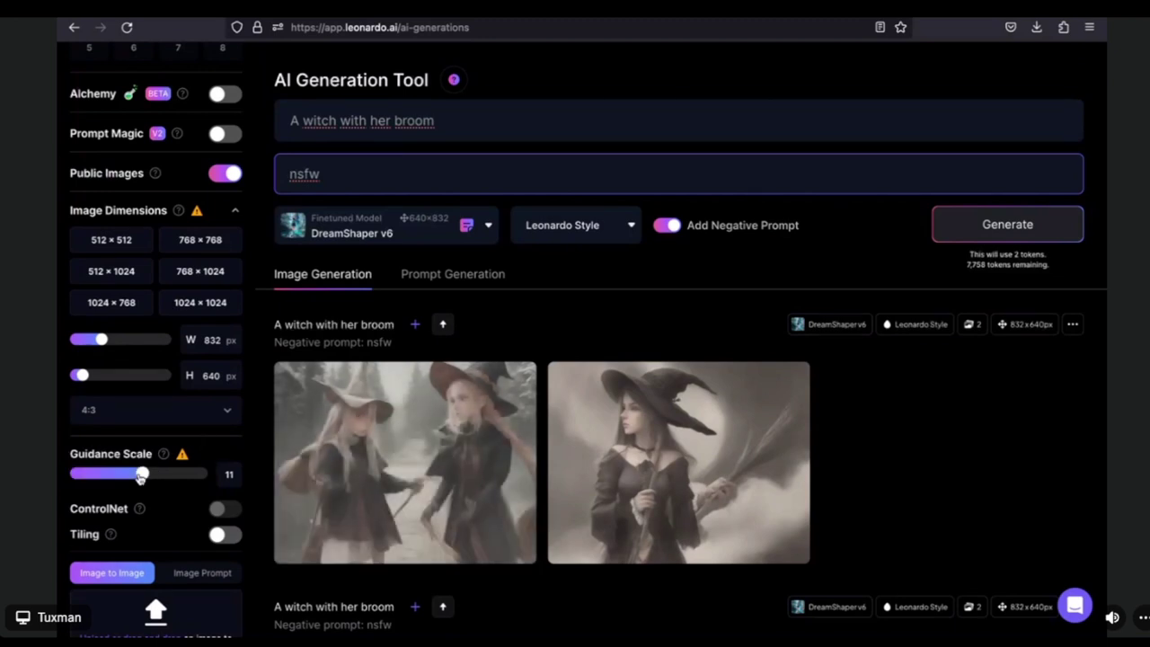
pyautogui.moveTo(141, 476); pyautogui.dragTo(209, 478)
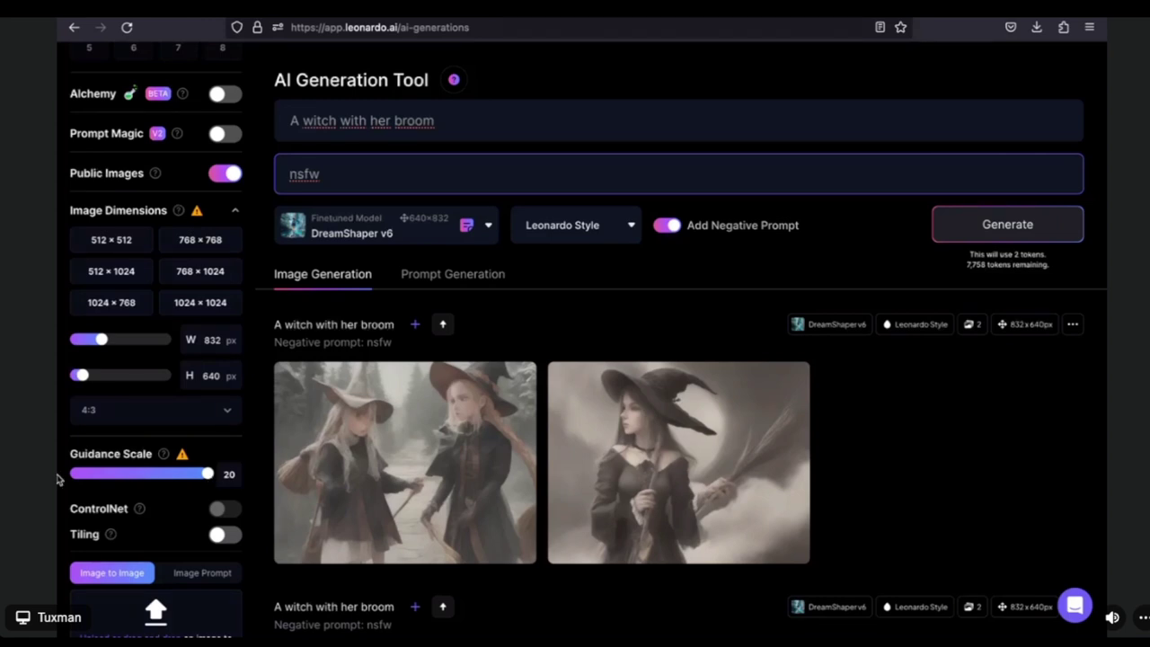
pyautogui.moveTo(141, 476); pyautogui.dragTo(244, 470)
pyautogui.click(1006, 239)
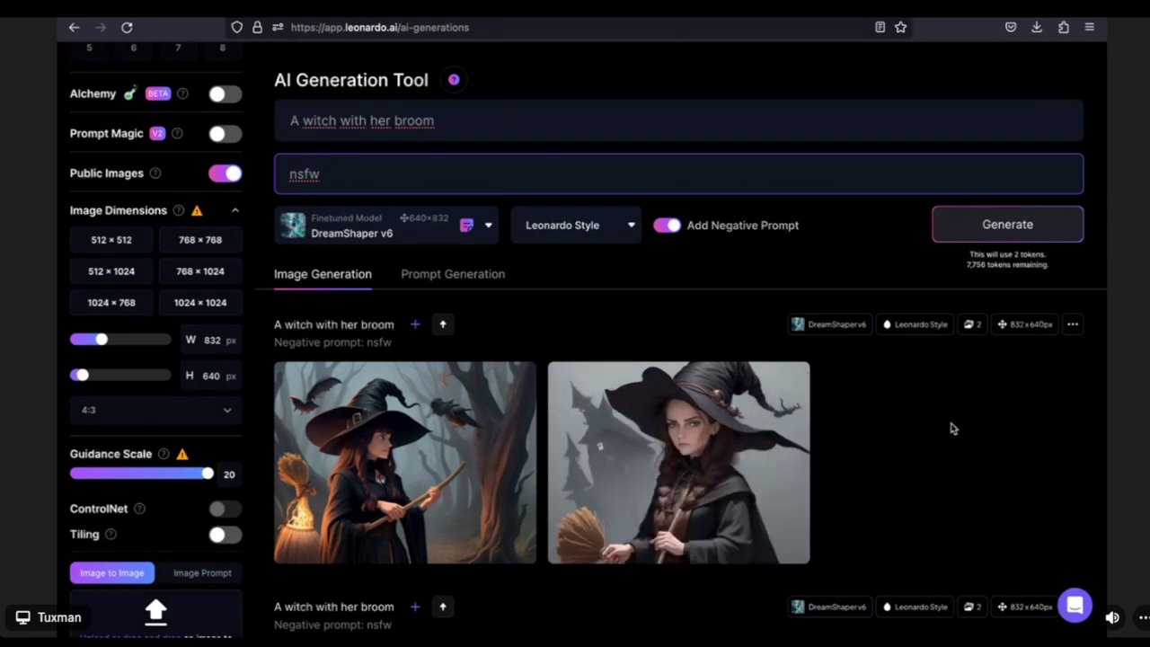
pyautogui.moveTo(795, 440)
# Step: Generate two 768 × 768 px images with Tiling turned on and the Guidance Scale set to 7
pyautogui.moveTo(205, 474); pyautogui.dragTo(115, 478)
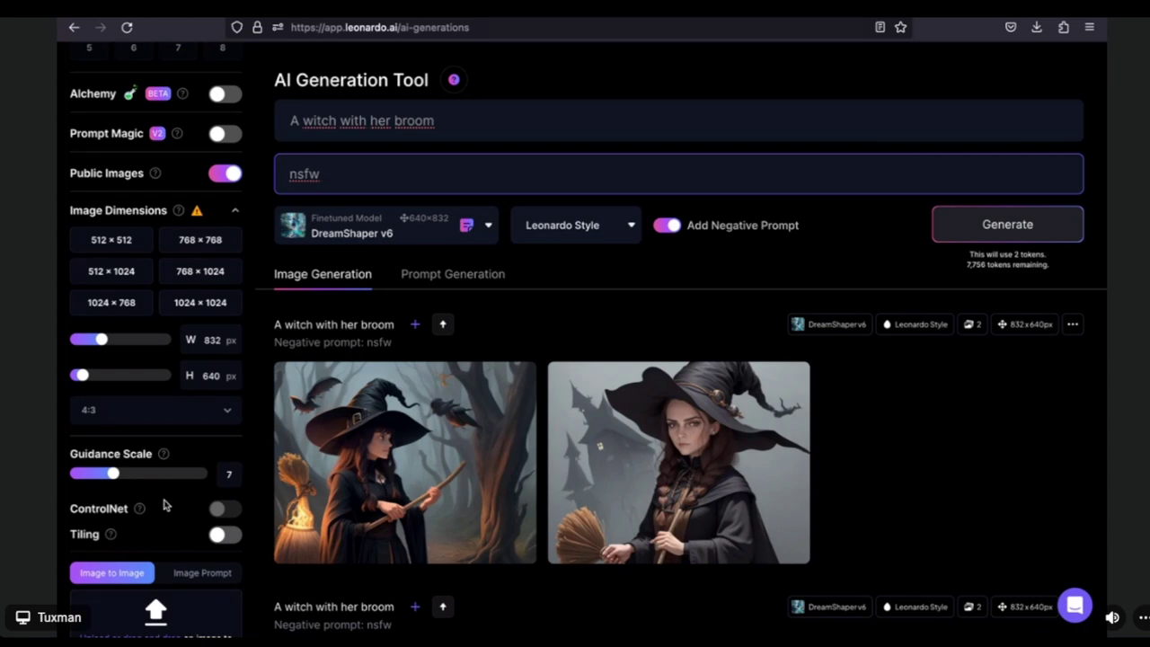
pyautogui.scroll(-3, 164, 505)
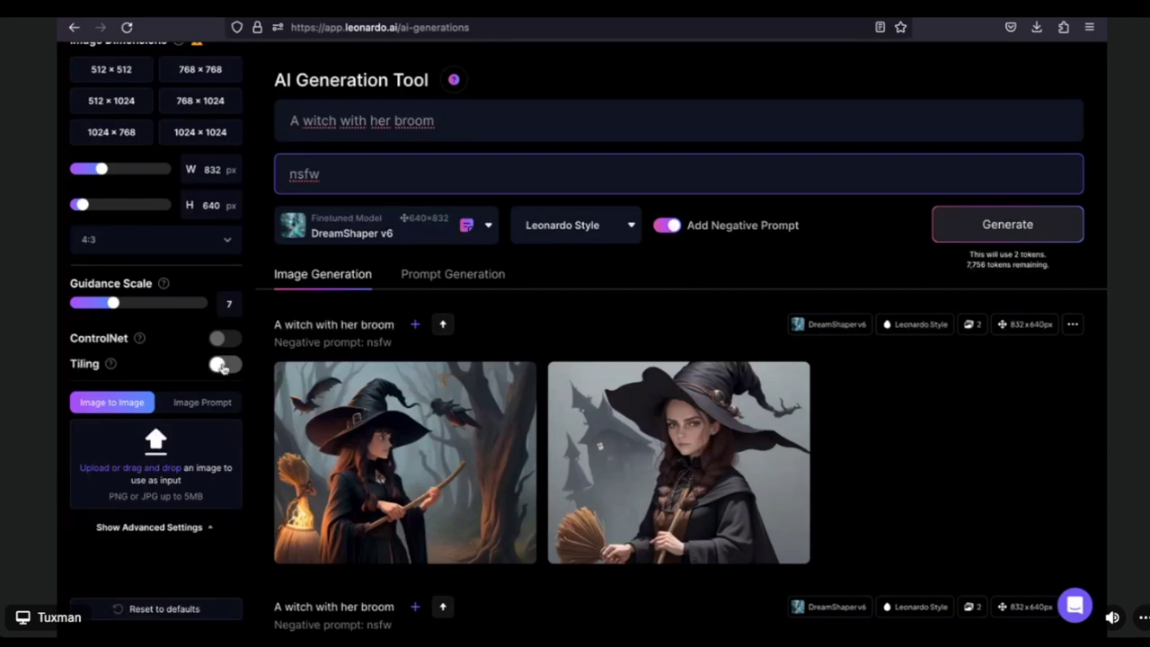
pyautogui.click(222, 365)
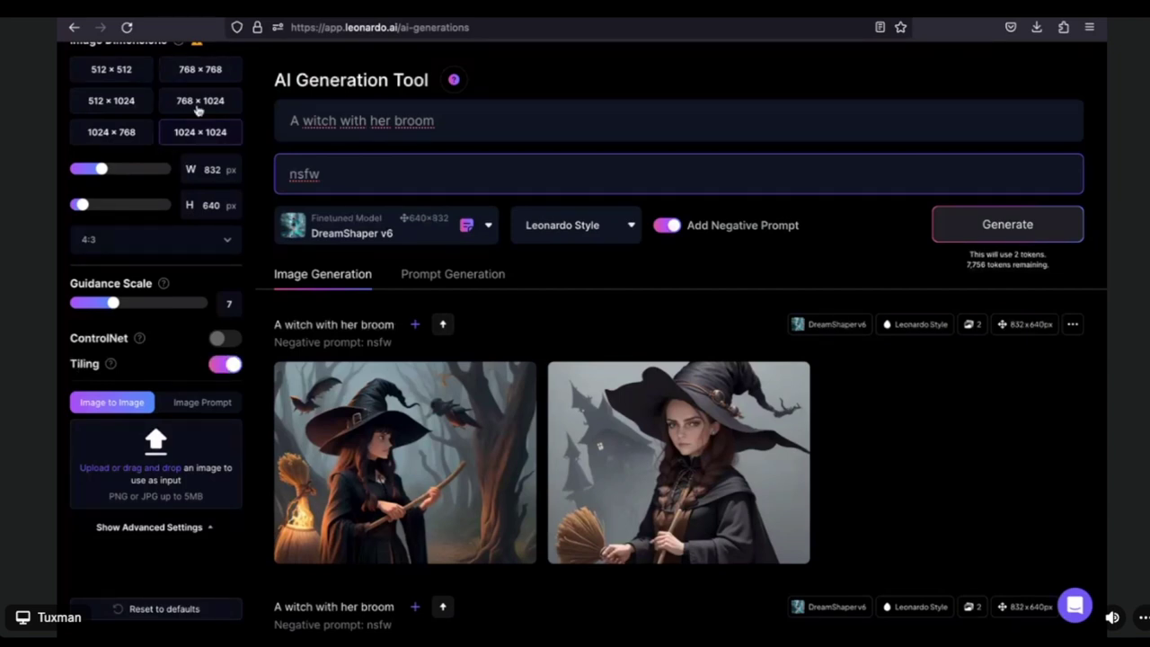
pyautogui.click(208, 70)
pyautogui.scroll(1, 179, 161)
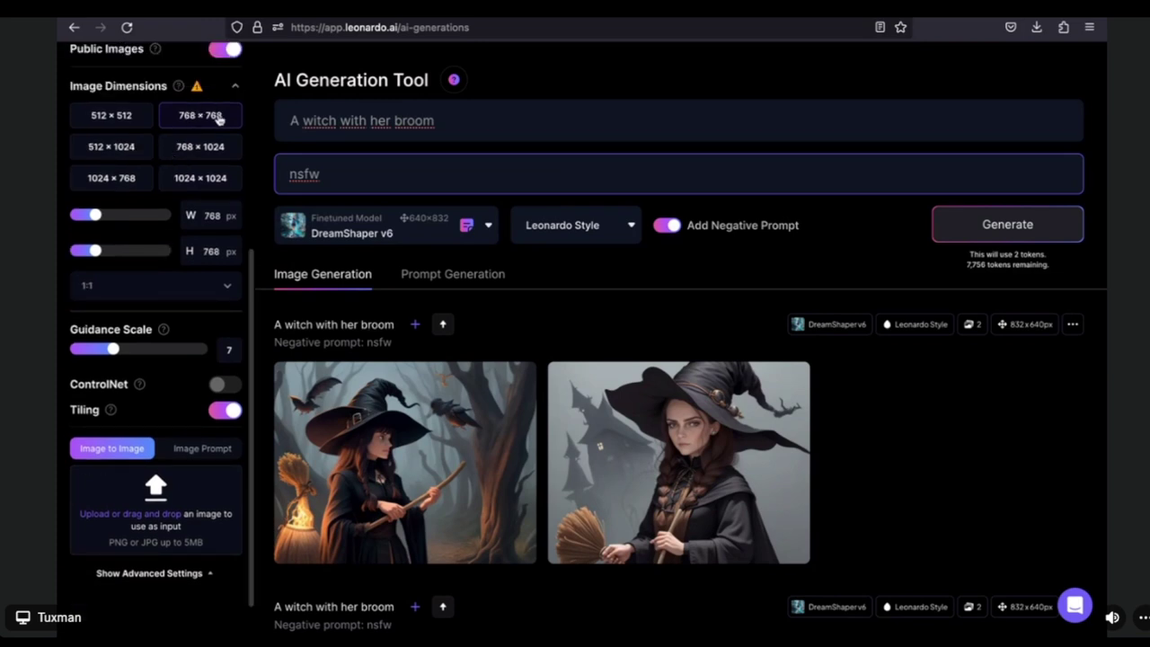
pyautogui.scroll(-1, 218, 118)
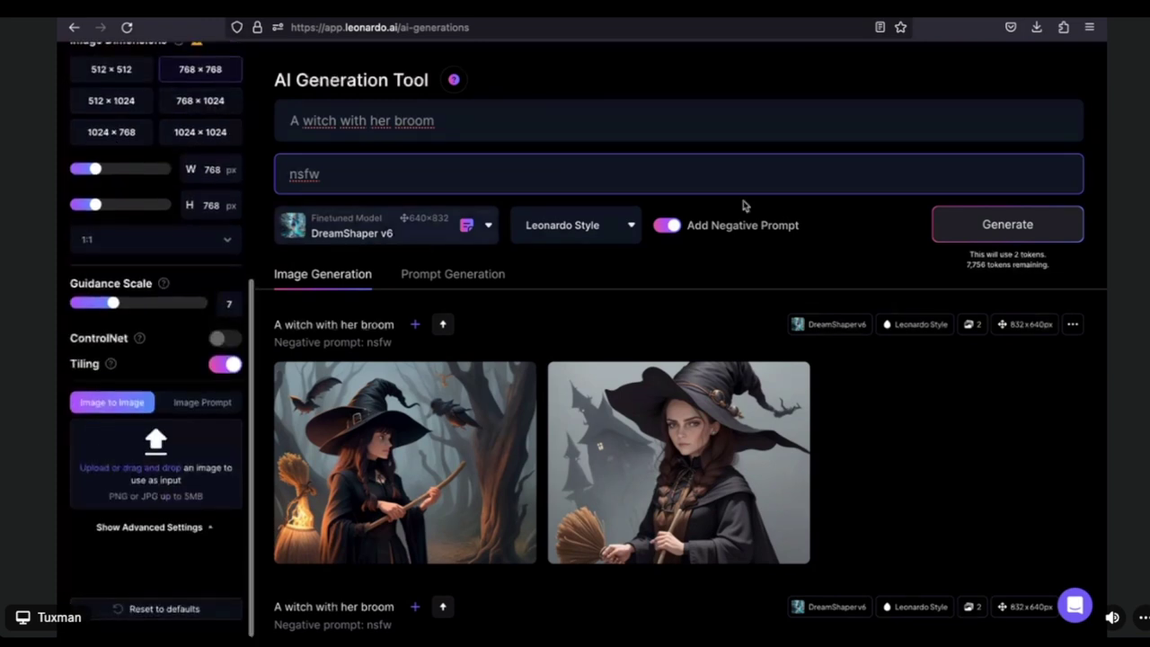
pyautogui.click(1029, 235)
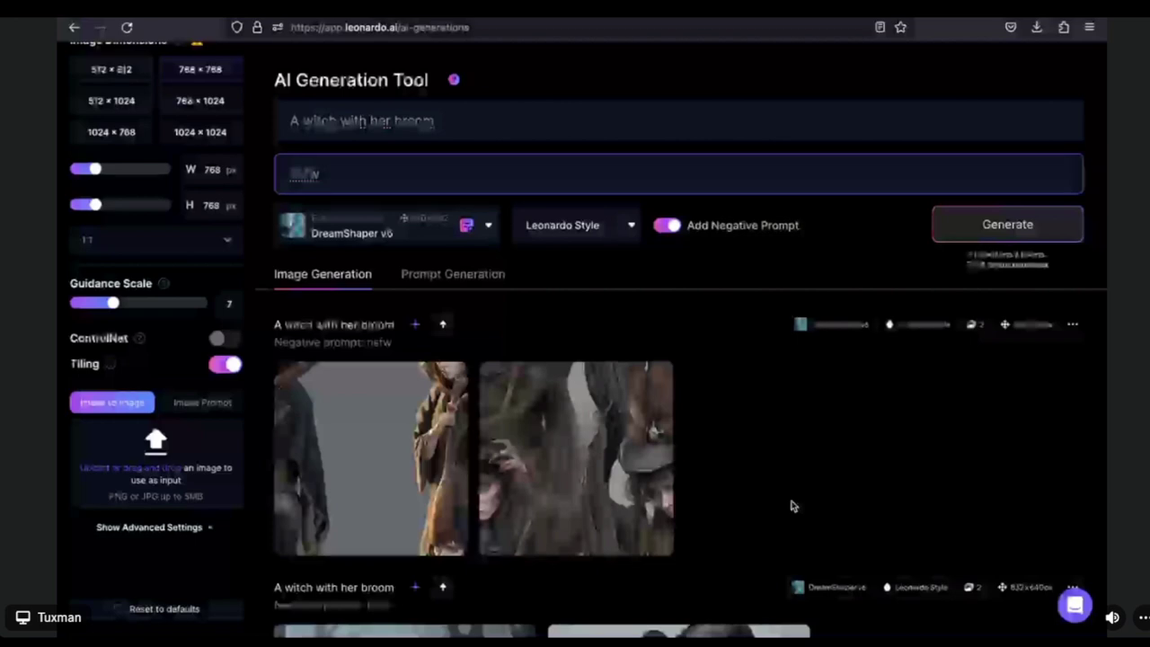
# Step: Turn Tiling off and reset all generation settings to their defaults
pyautogui.scroll(1, 765, 480)
pyautogui.click(224, 364)
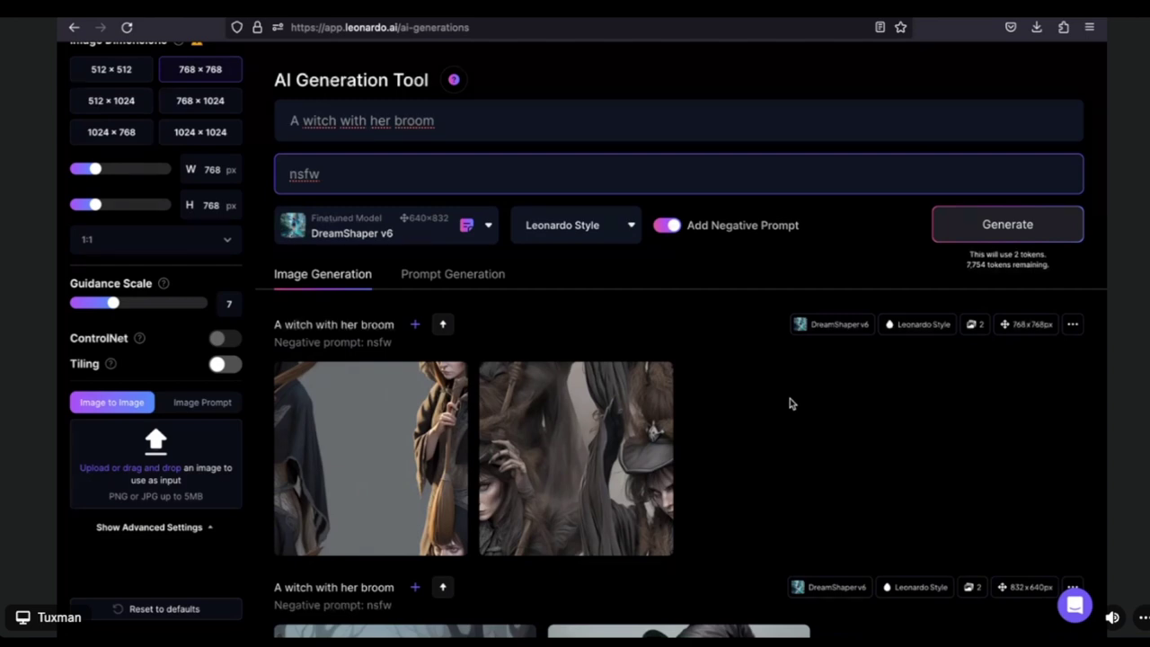
pyautogui.click(190, 618)
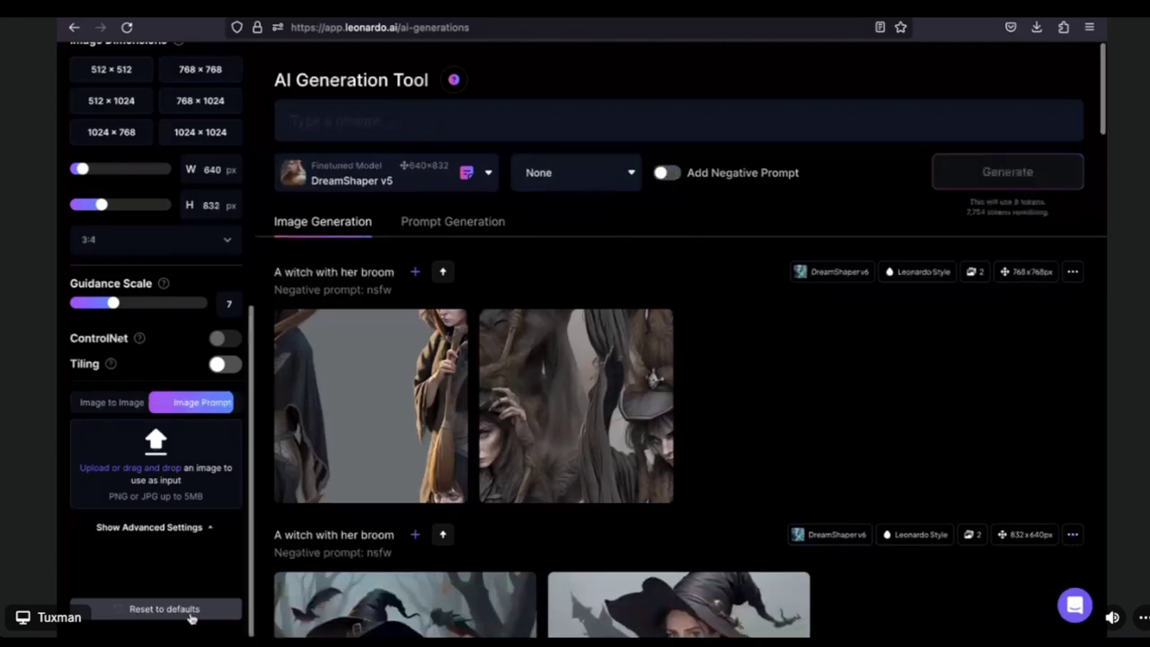
pyautogui.scroll(5, 194, 560)
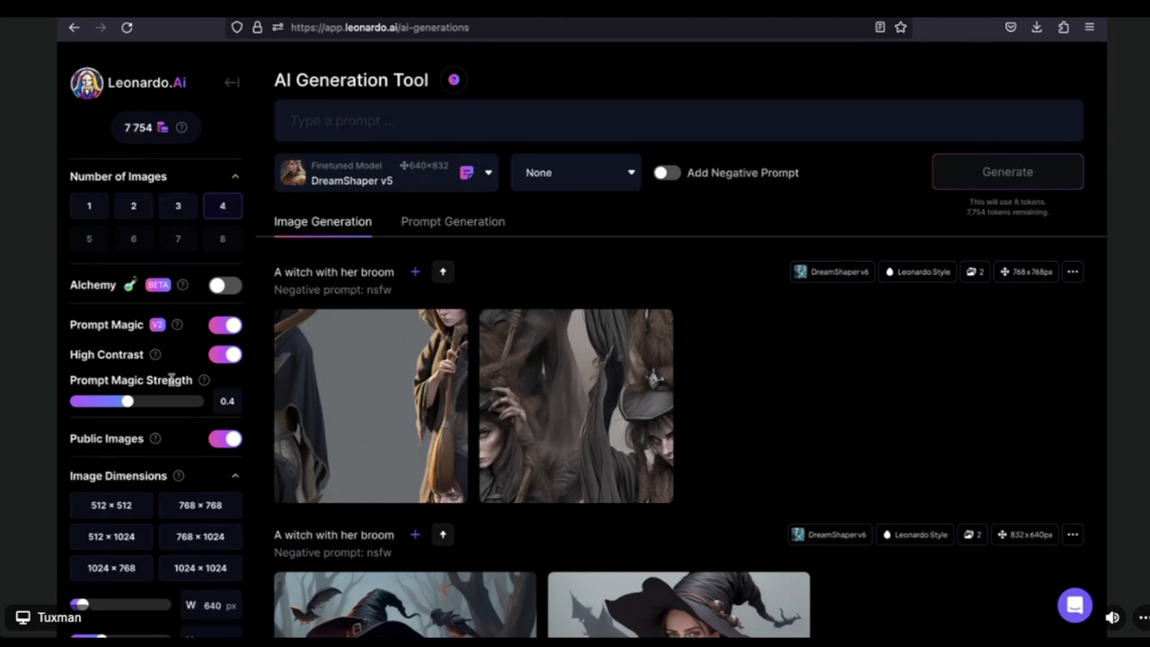
pyautogui.scroll(-2, 171, 382)
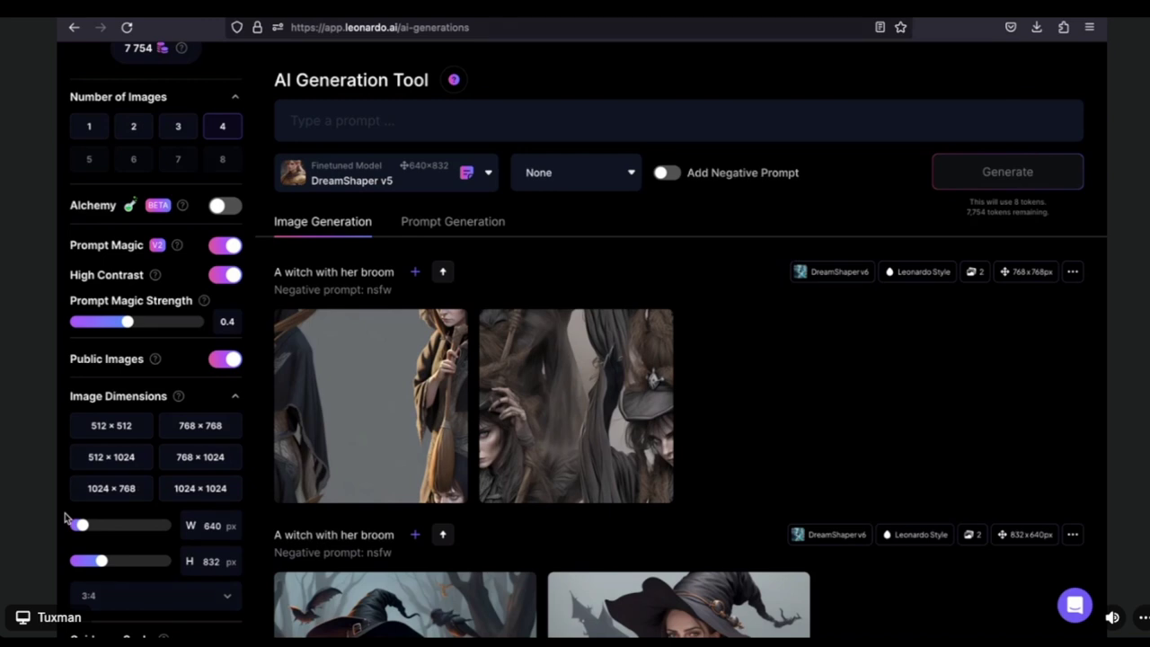
pyautogui.press('Left')
pyautogui.moveTo(292, 395)
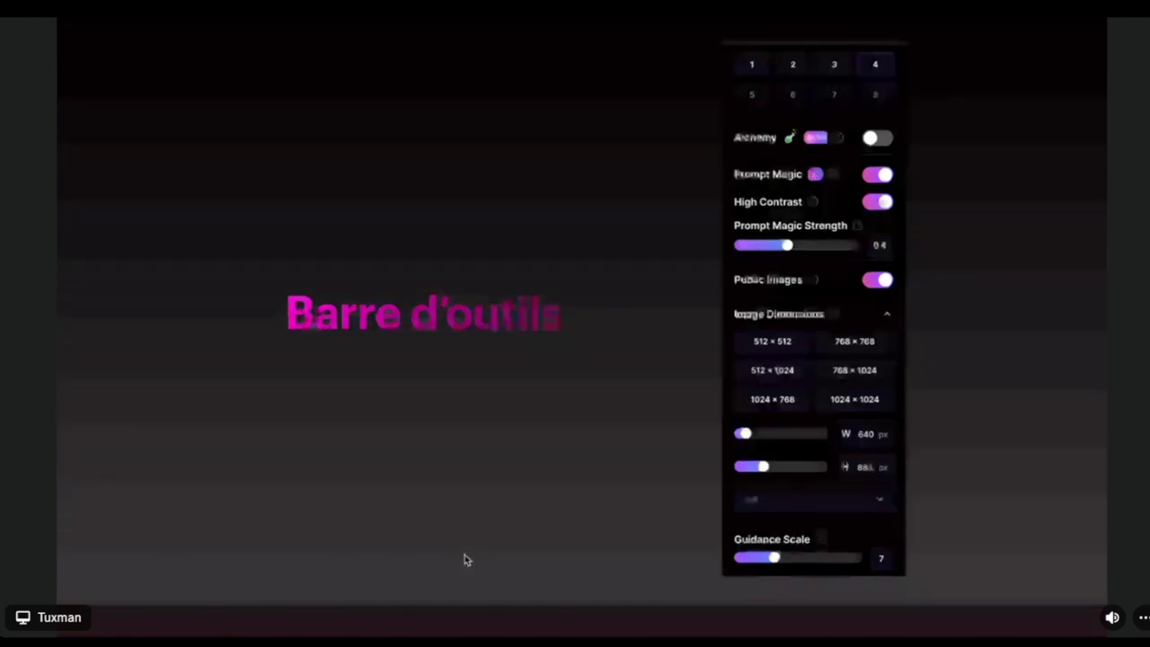
pyautogui.press('Right')
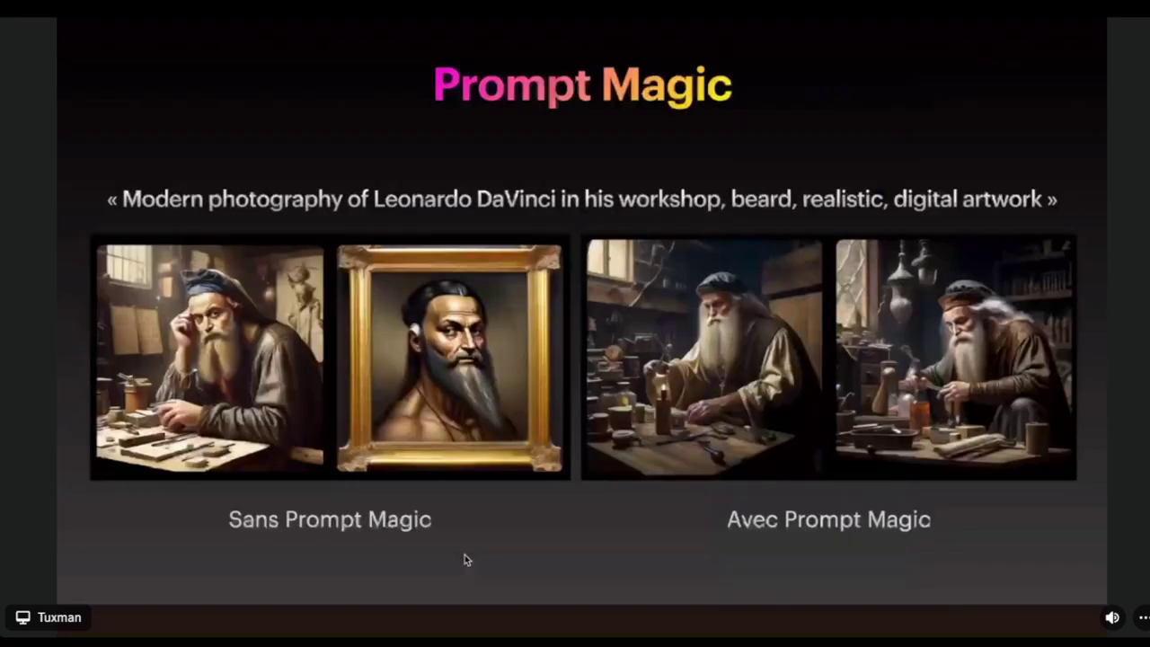
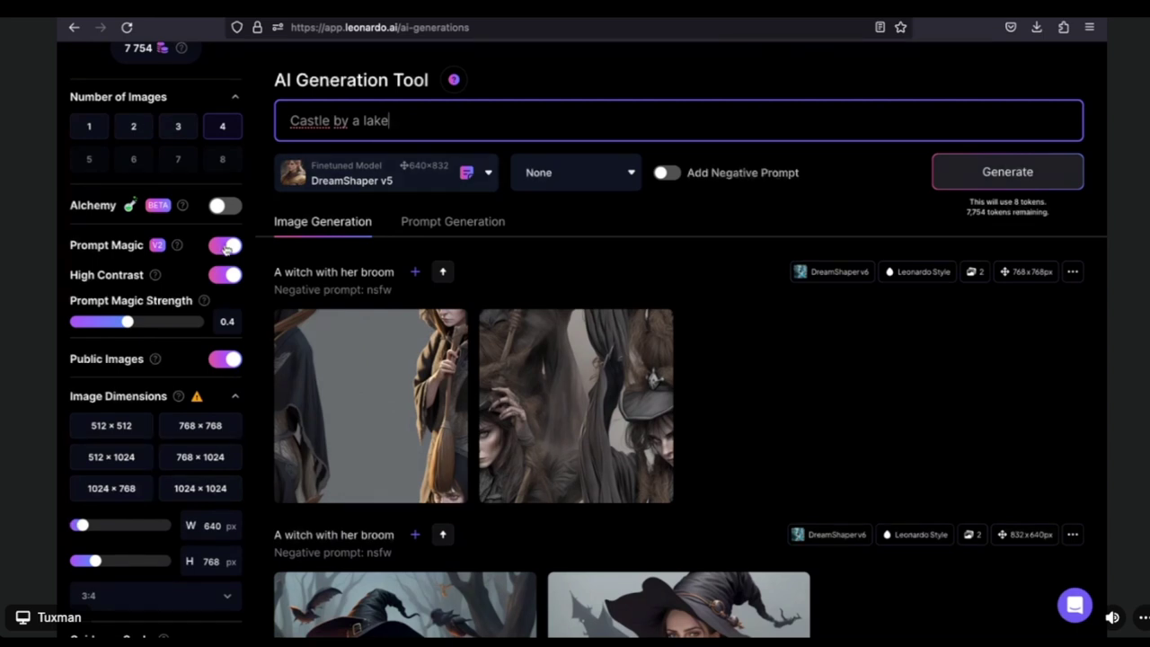
# Step: Compare the token cost with Prompt Magic on and off, leaving Prompt Magic off
pyautogui.click(224, 246)
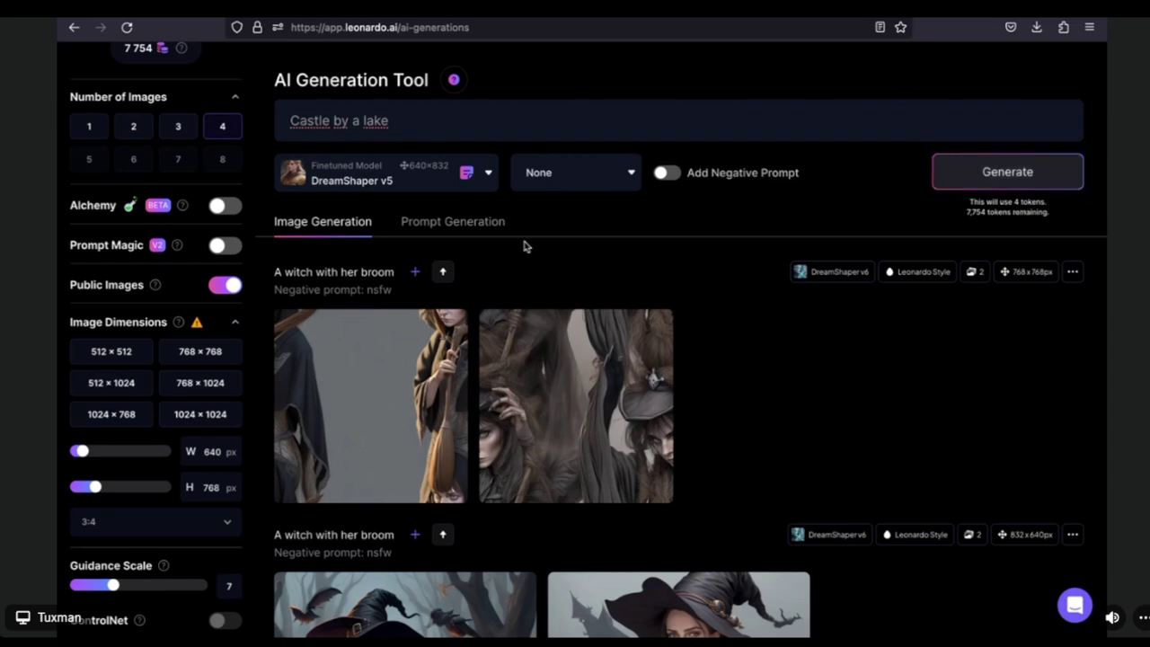
pyautogui.click(222, 246)
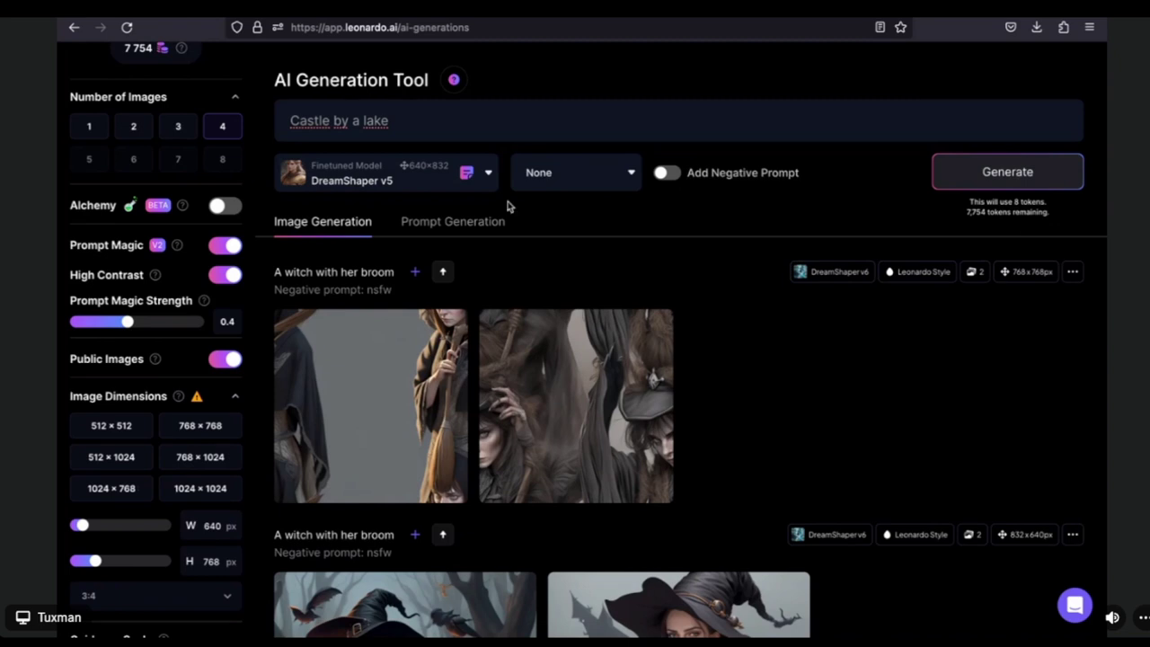
pyautogui.click(225, 246)
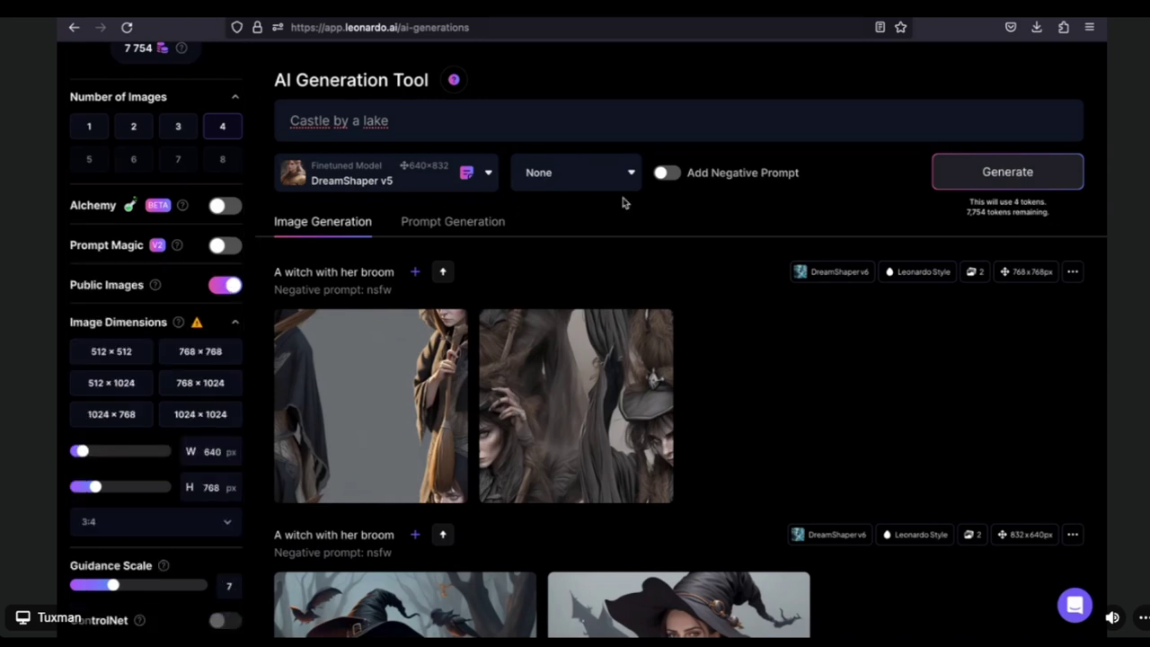
# Step: Add the negative prompt "deformed, mutant, nsfw" to the castle prompt
pyautogui.click(666, 174)
pyautogui.write('desfo')
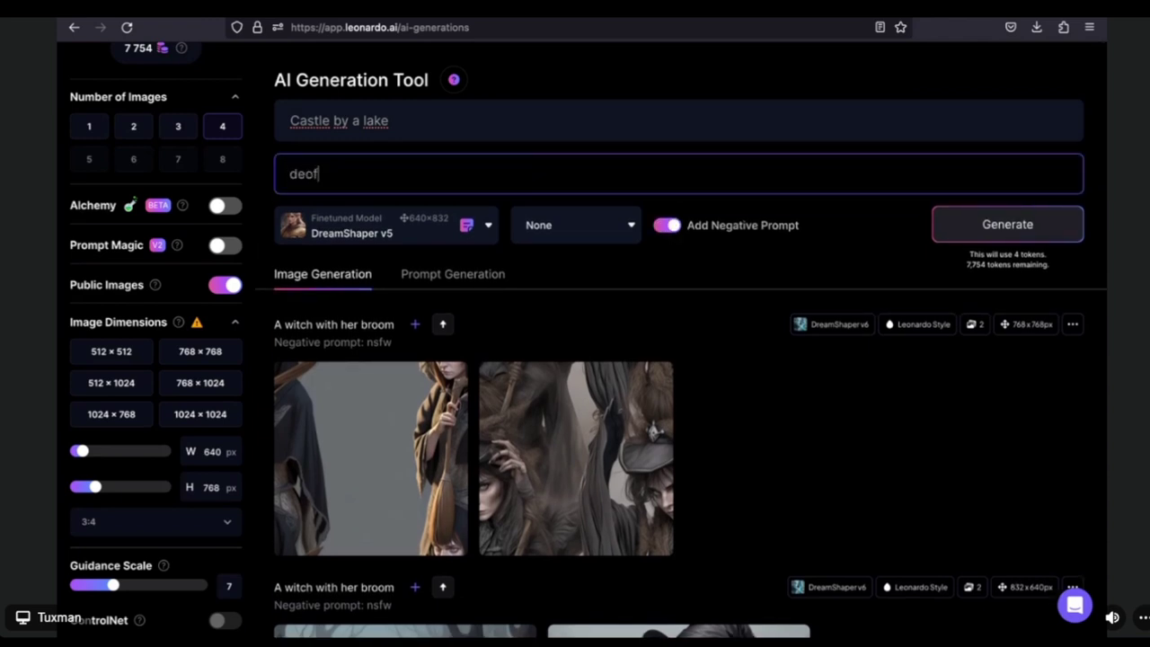
pyautogui.press('BackSpace')
pyautogui.press('BackSpace')
pyautogui.press('BackSpace')
pyautogui.write('lormed, blurred')
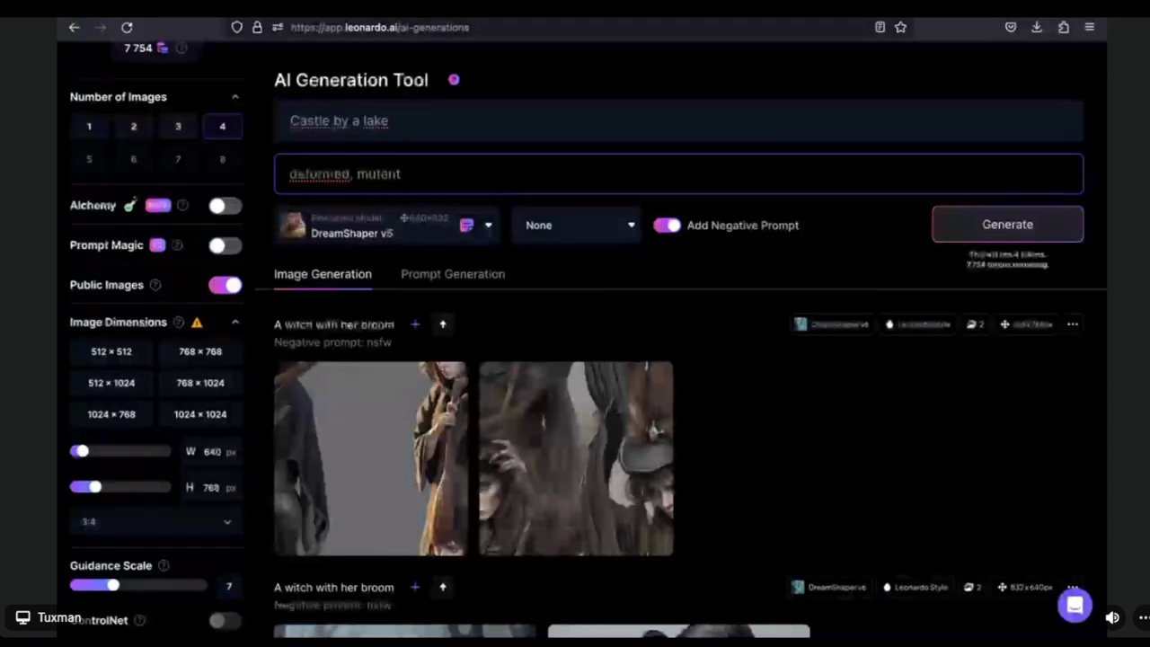
pyautogui.write(', nsfw')
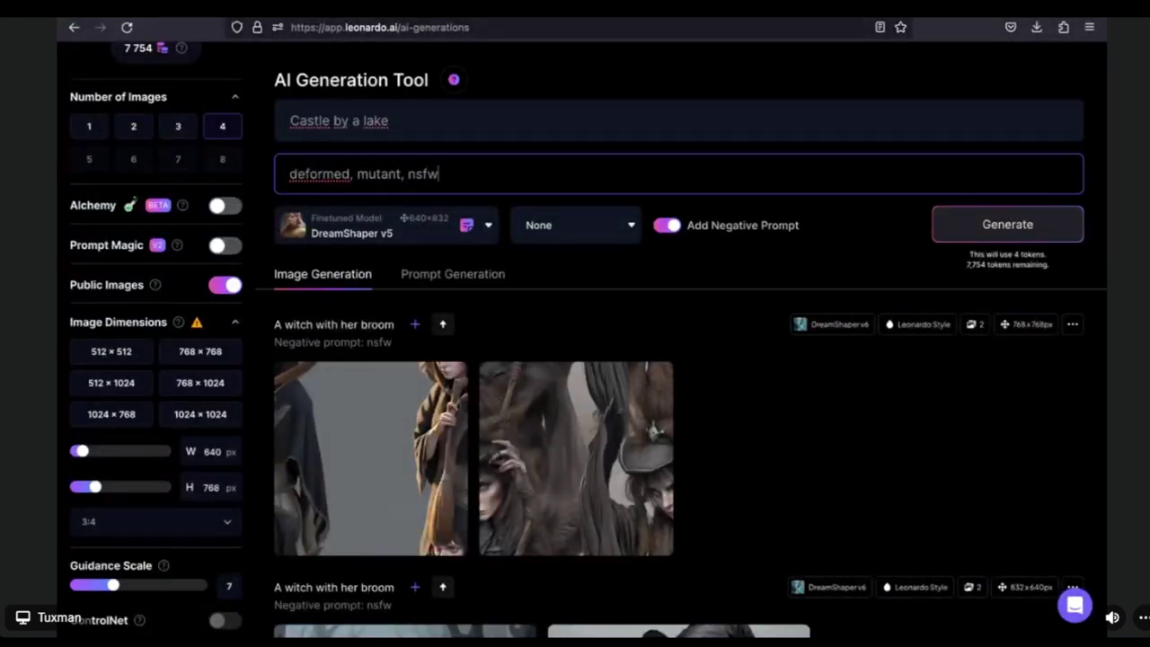
# Step: Generate four castle images with the DreamShaper v6 model at 832 px wide and 640 px high
pyautogui.click(401, 239)
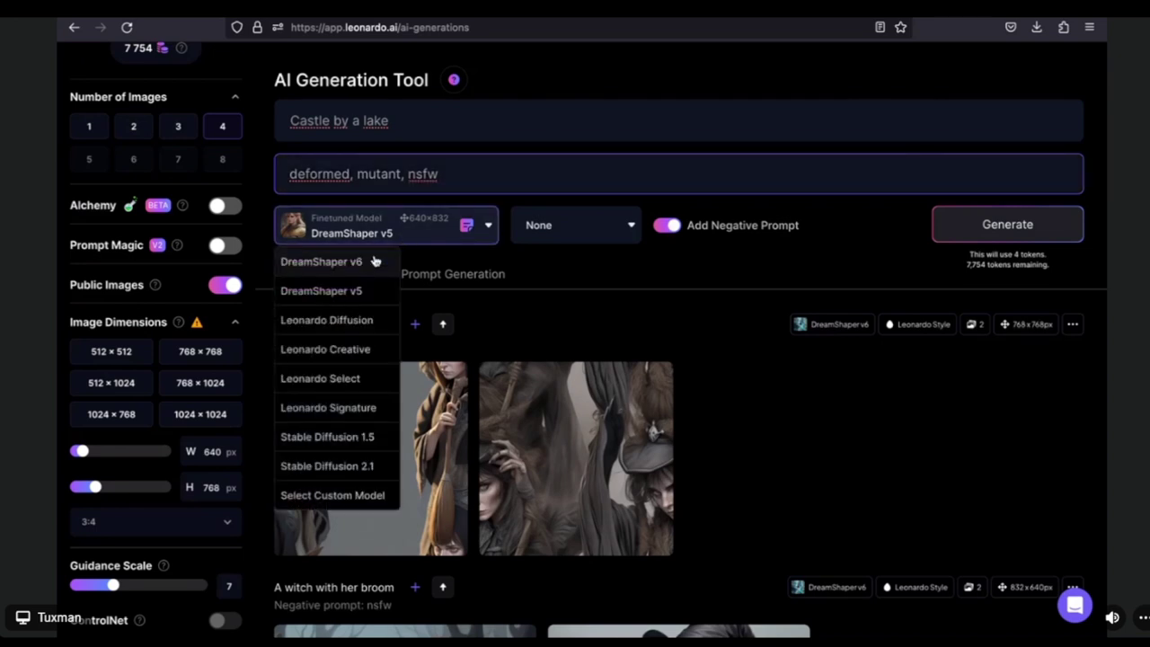
pyautogui.click(372, 262)
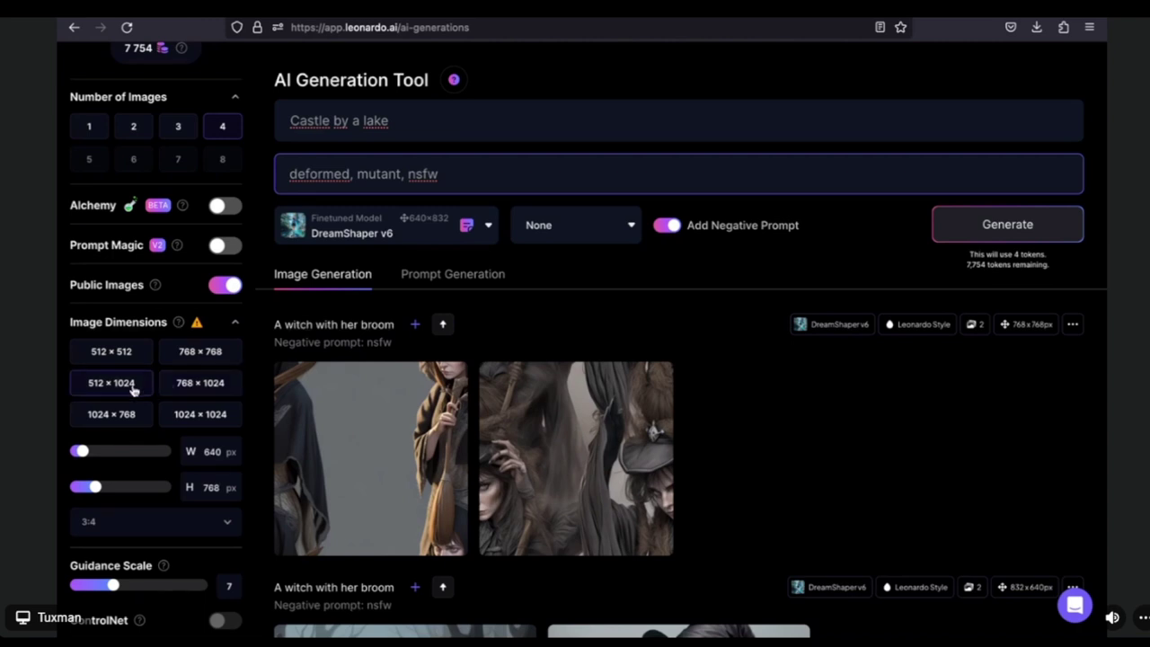
pyautogui.moveTo(83, 452); pyautogui.dragTo(81, 489)
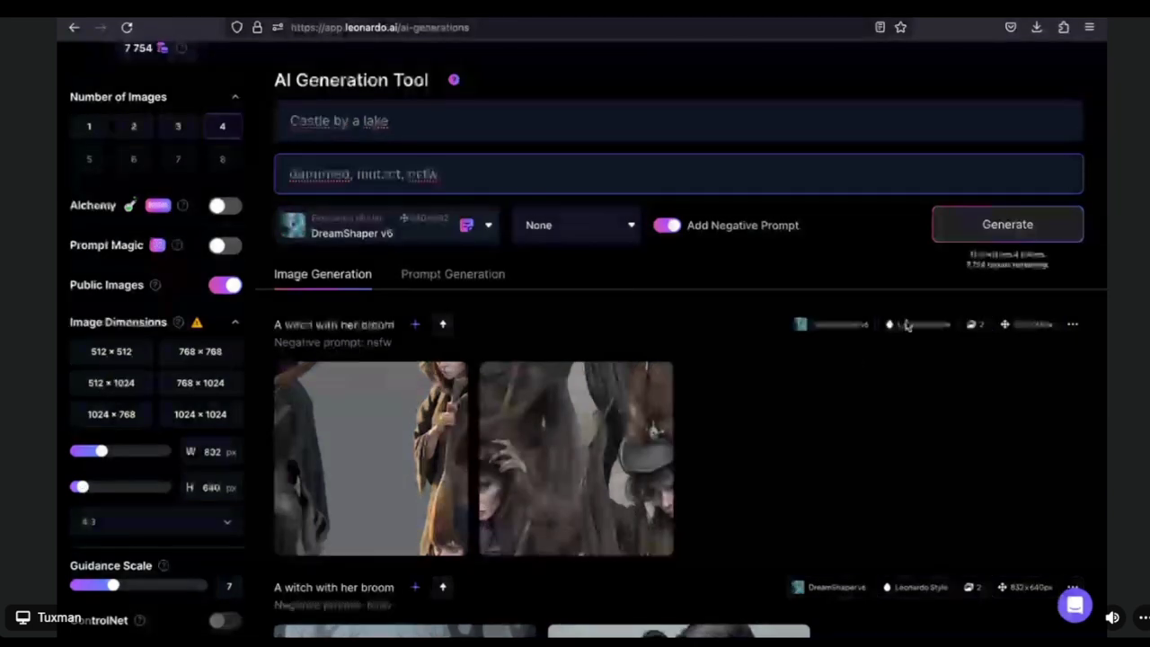
pyautogui.click(1021, 230)
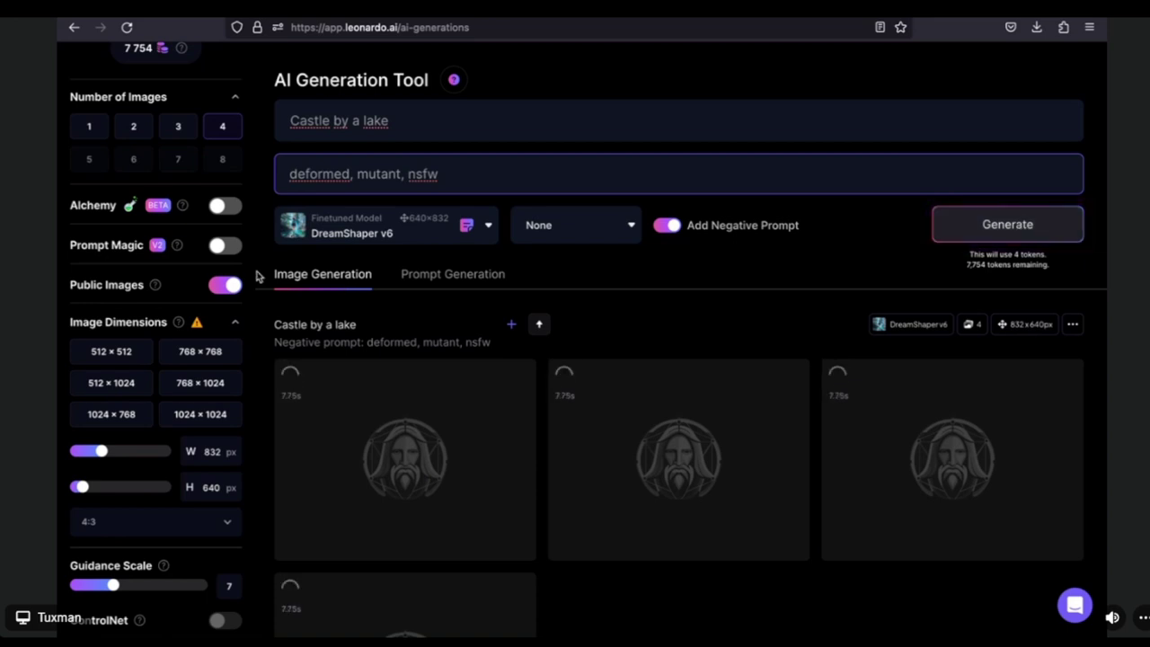
# Step: Turn Prompt Magic on, look over the first castle images, and generate four more with the same prompt
pyautogui.click(221, 248)
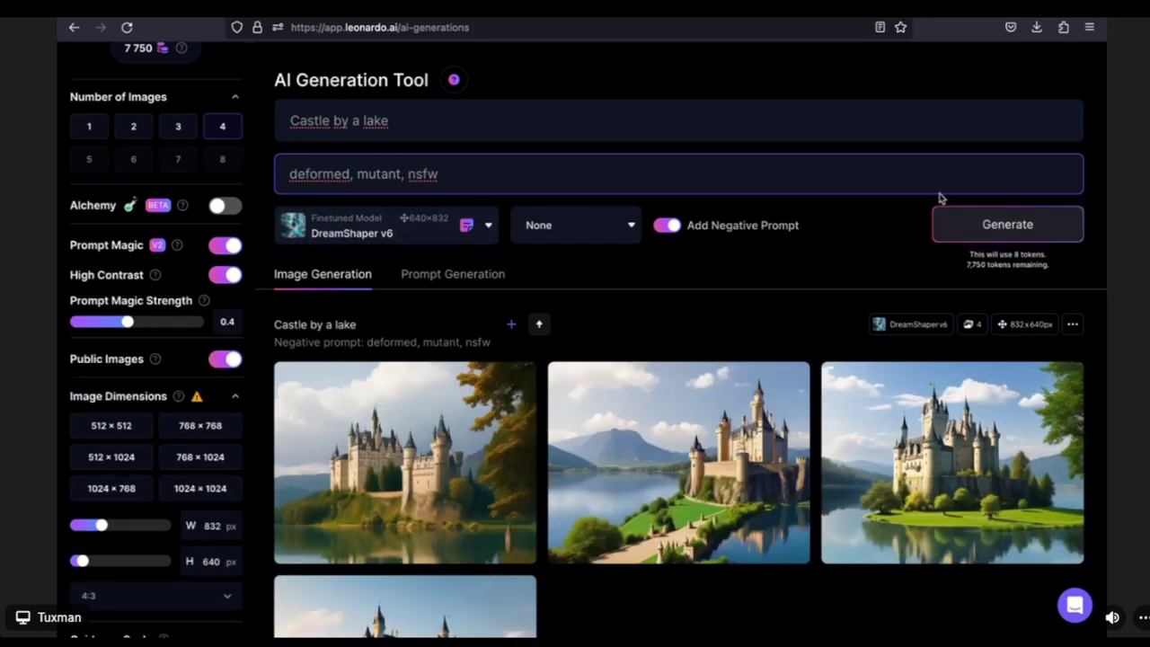
pyautogui.scroll(-3, 849, 293)
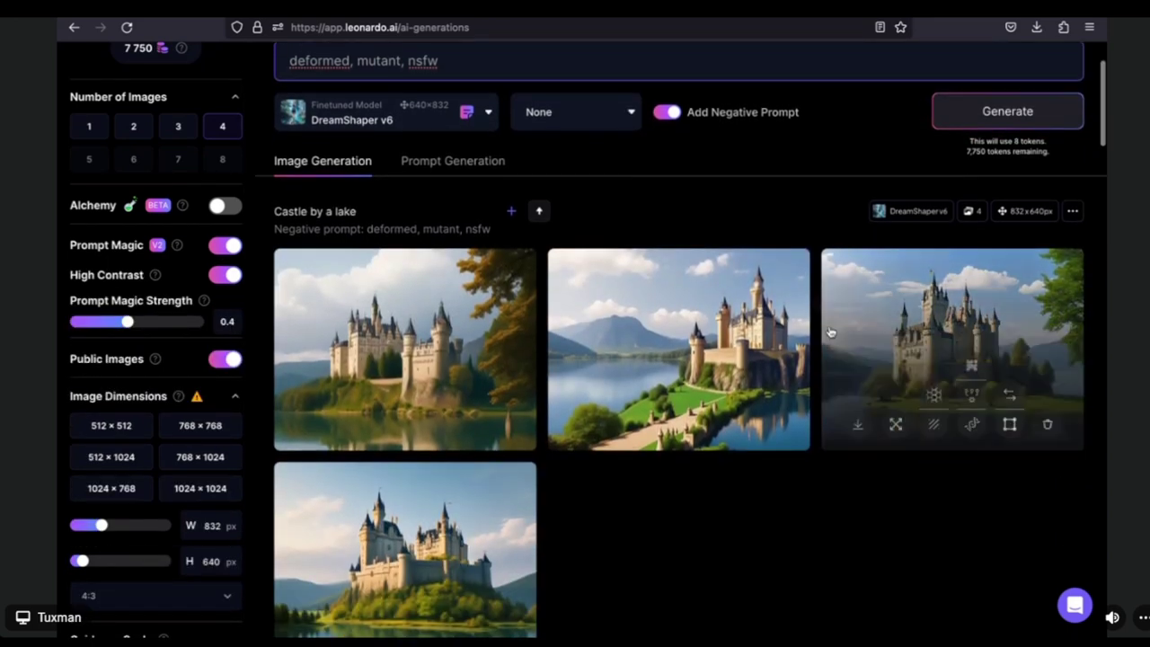
pyautogui.scroll(-1, 778, 454)
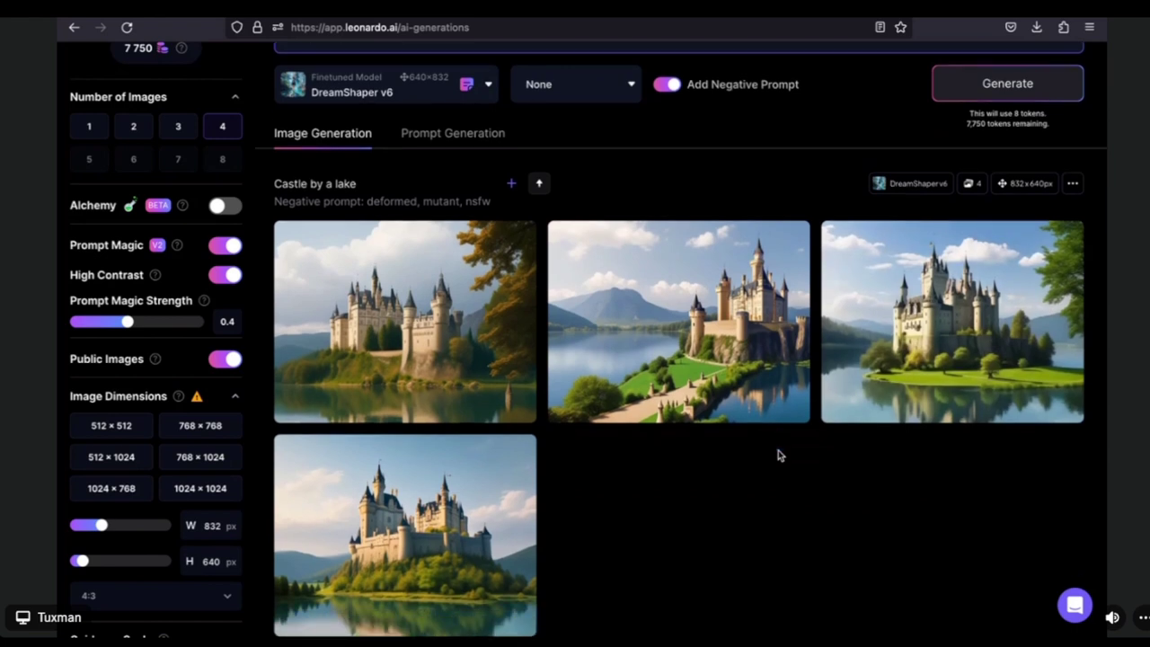
pyautogui.scroll(-1, 778, 453)
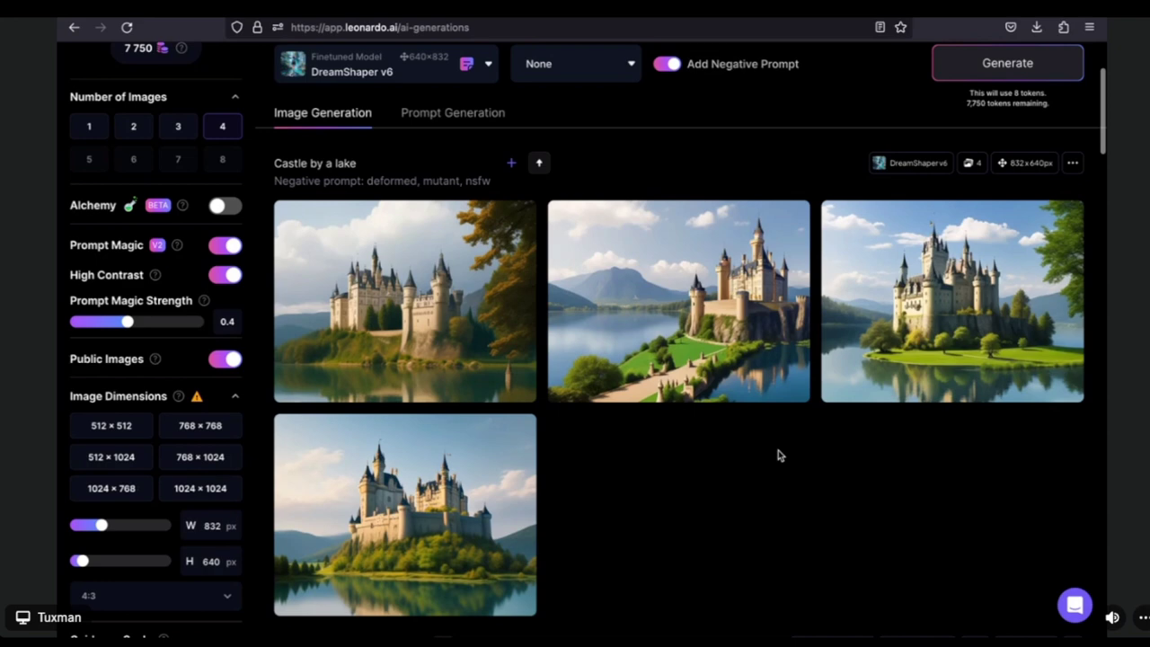
pyautogui.scroll(3, 778, 450)
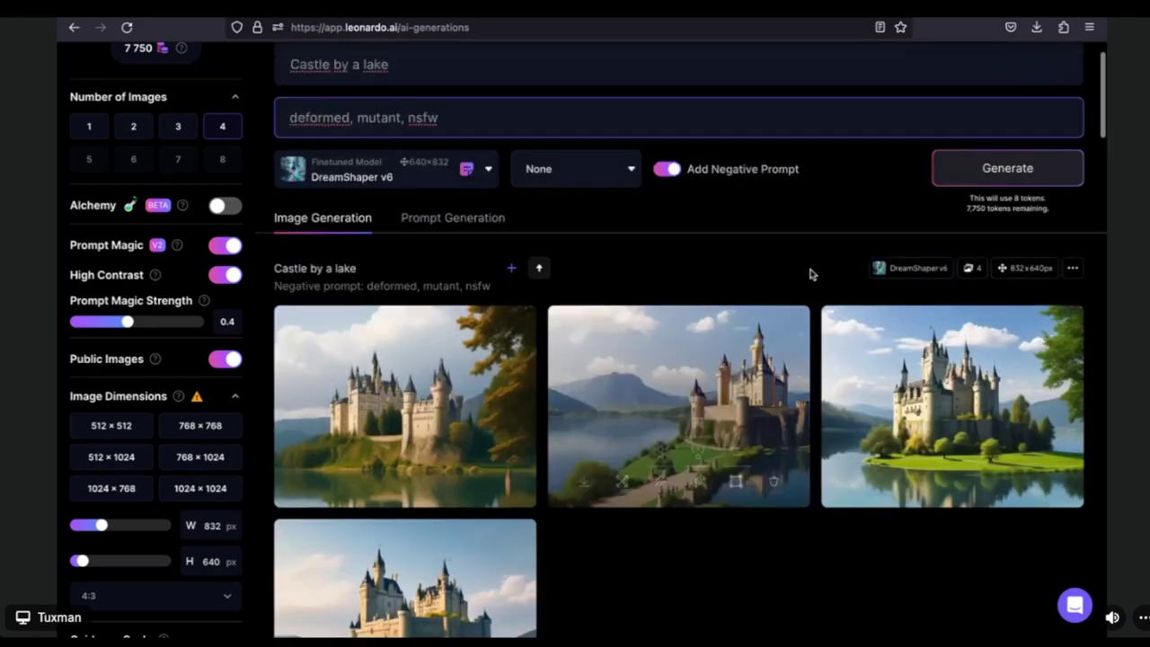
pyautogui.click(965, 183)
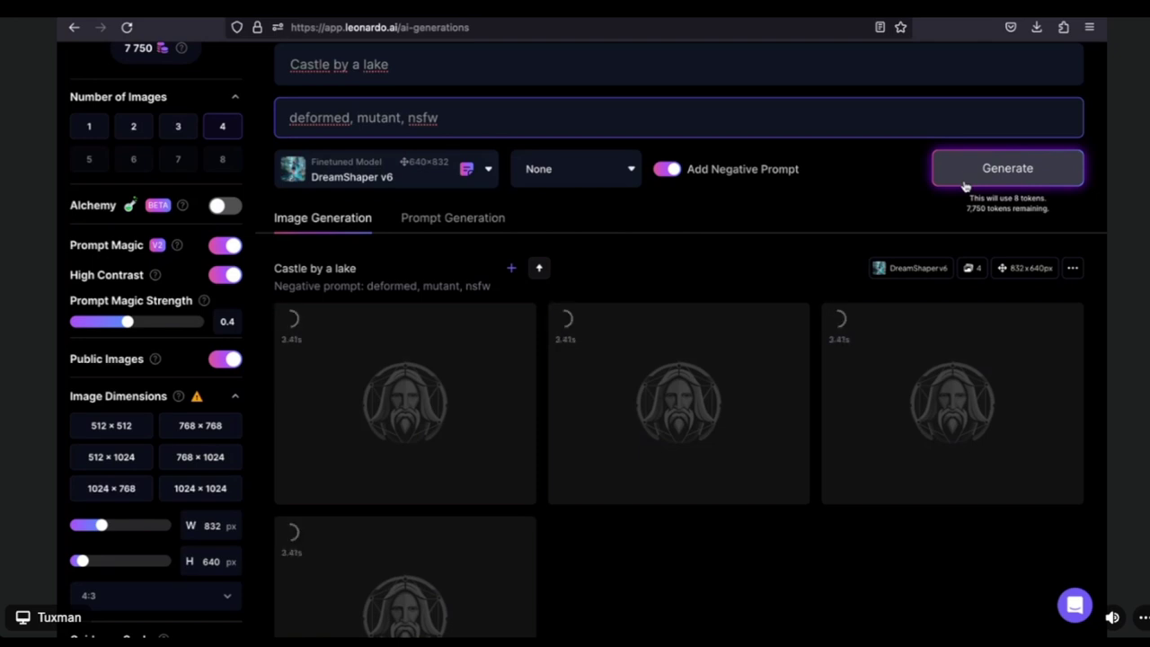
# Step: Examine an enlarged view of the first castle image made without Prompt Magic, and close the view
pyautogui.scroll(-5, 836, 212)
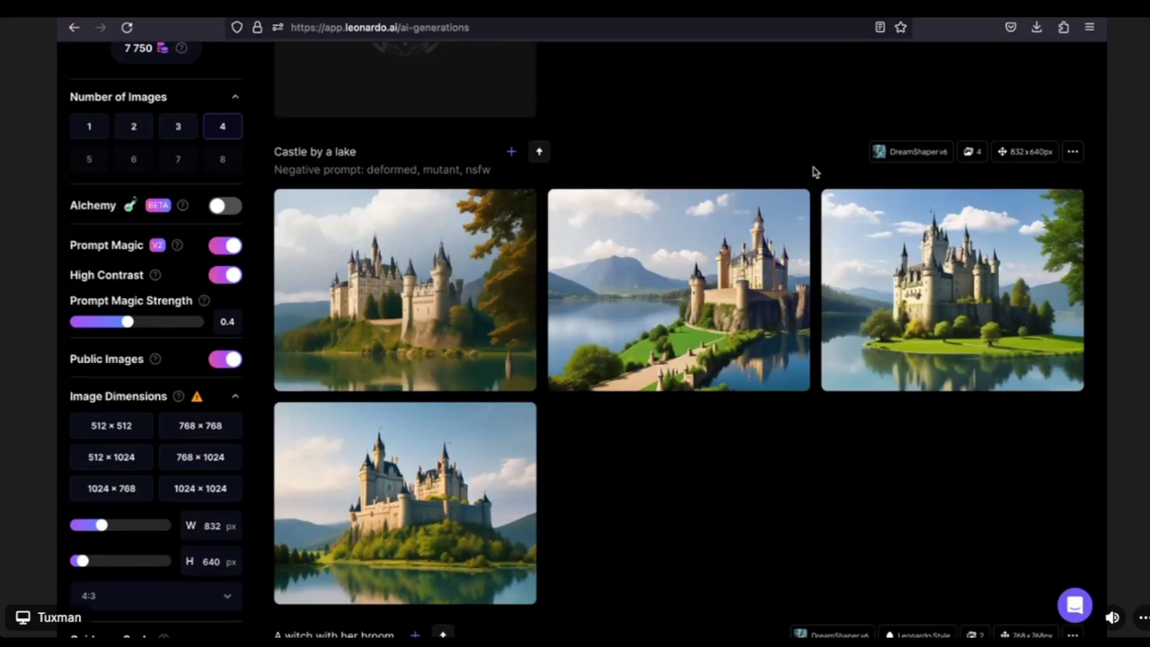
pyautogui.click(436, 250)
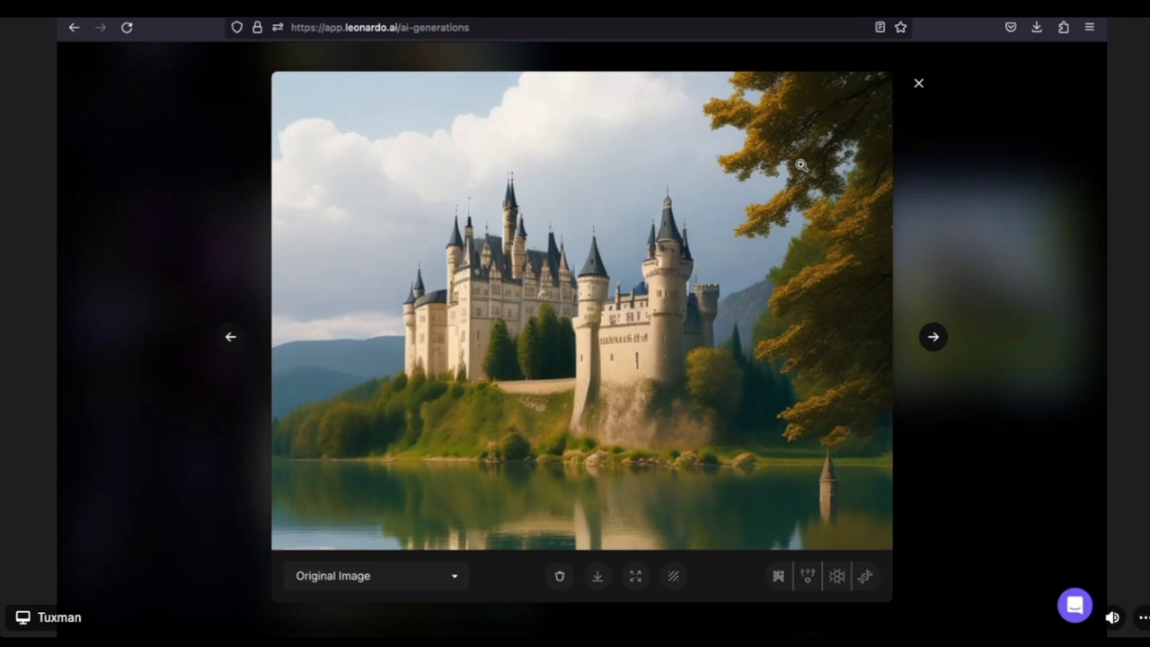
pyautogui.click(918, 84)
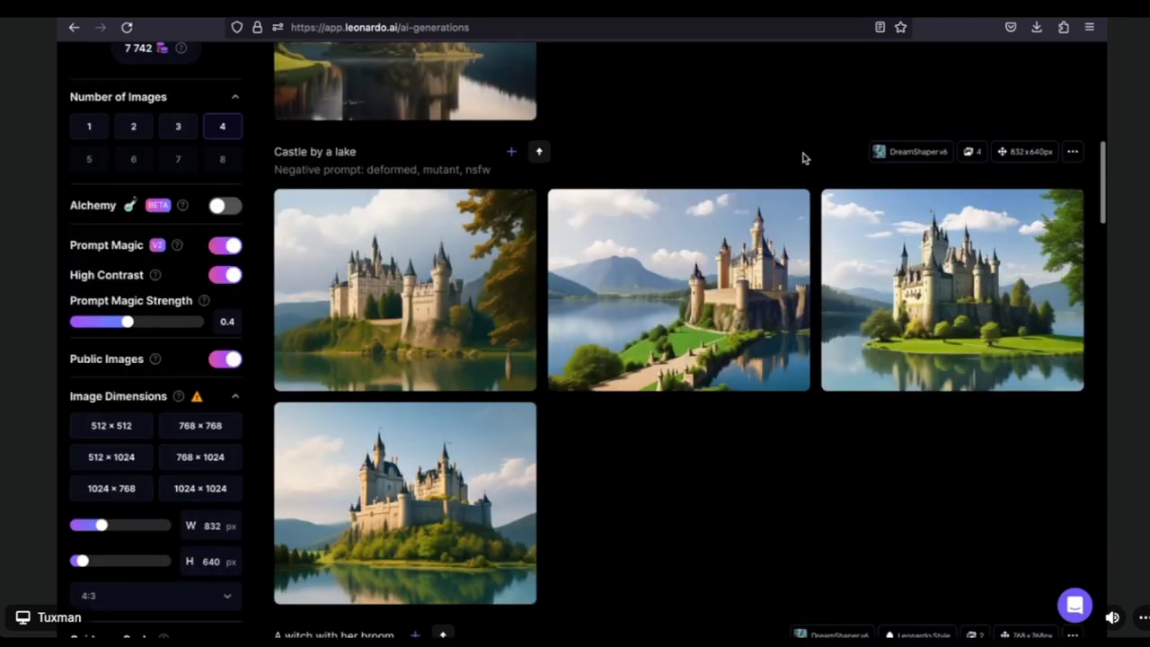
# Step: Compare the castle images generated with Prompt Magic against the batch generated without it
pyautogui.scroll(4, 815, 160)
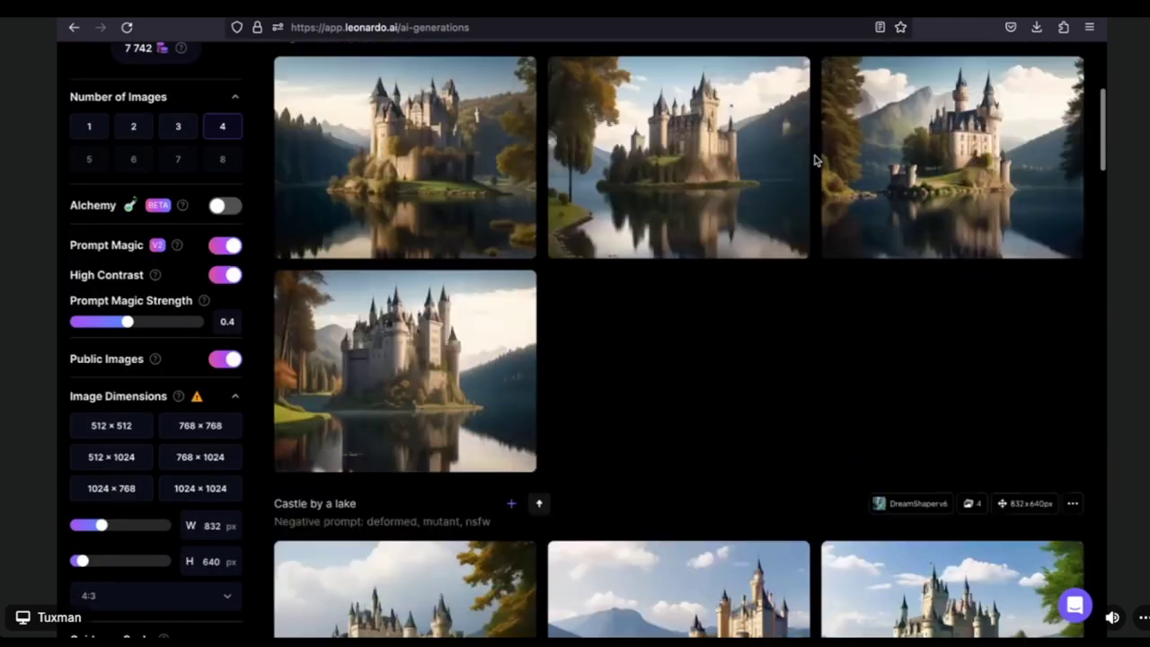
pyautogui.scroll(1, 815, 160)
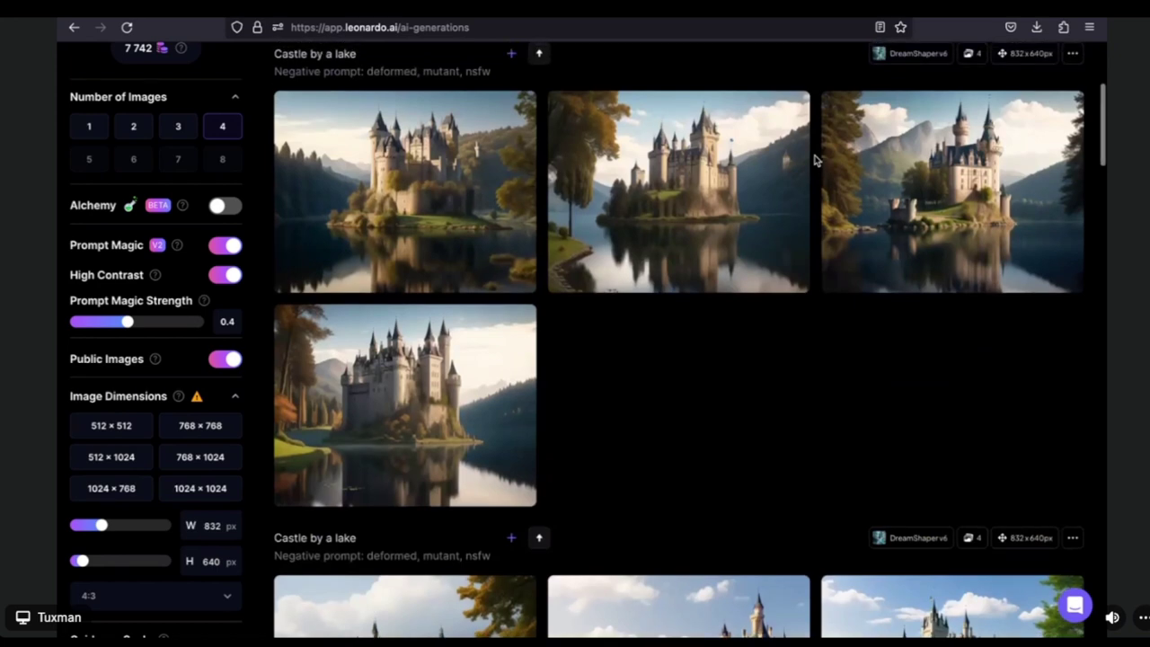
pyautogui.scroll(-3, 815, 160)
pyautogui.scroll(2, 815, 160)
pyautogui.scroll(3, 815, 160)
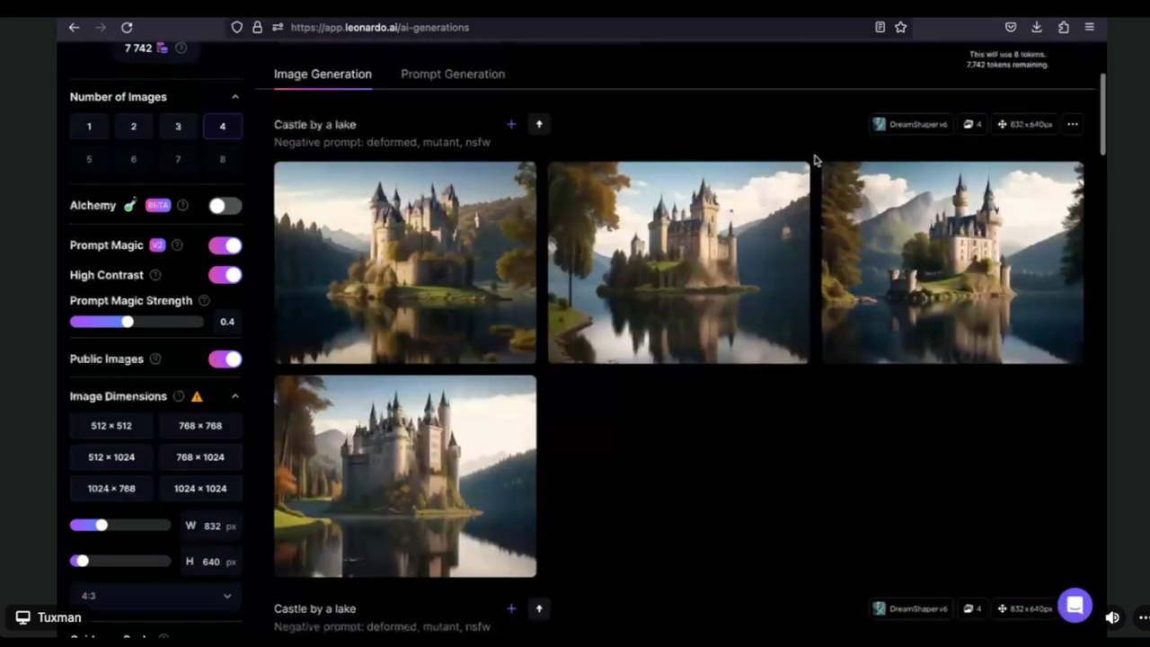
pyautogui.scroll(-2, 815, 160)
pyautogui.scroll(-3, 814, 160)
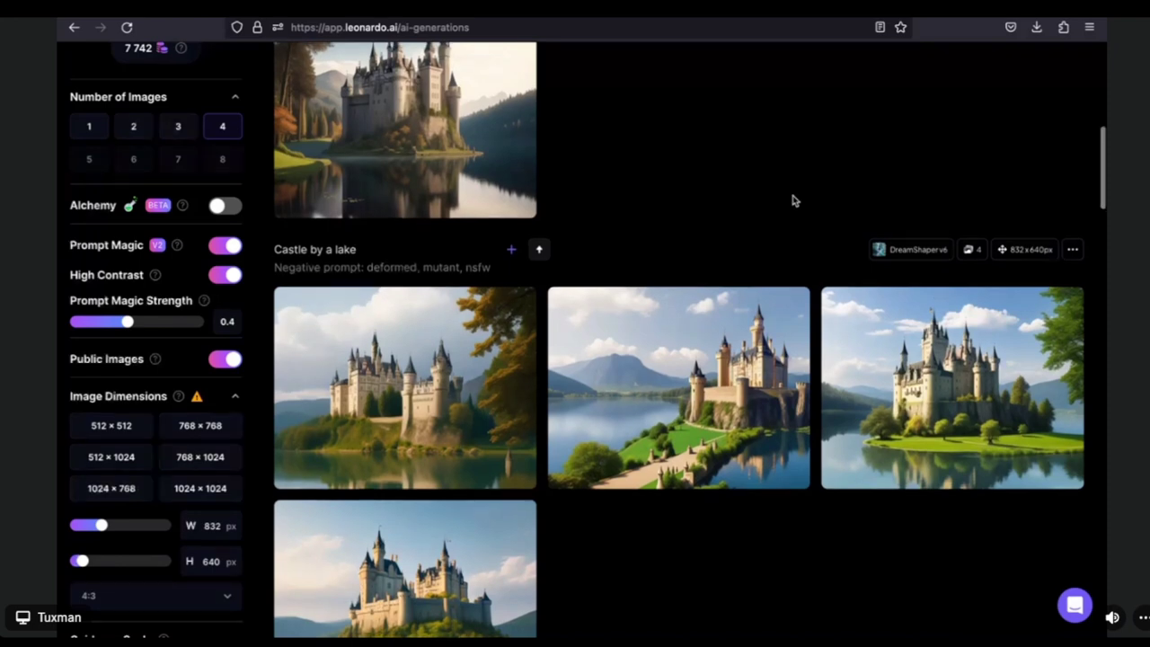
pyautogui.scroll(3, 791, 201)
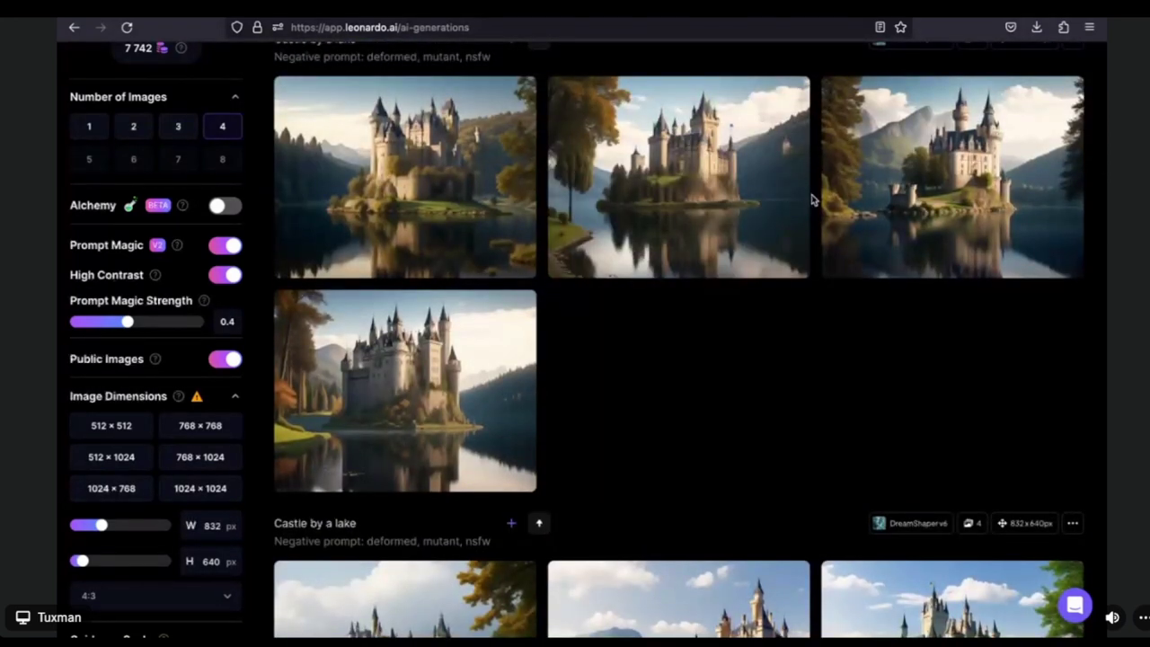
# Step: Examine enlarged views of the castle images made with Prompt Magic, starting from the third one, and close the view
pyautogui.click(914, 169)
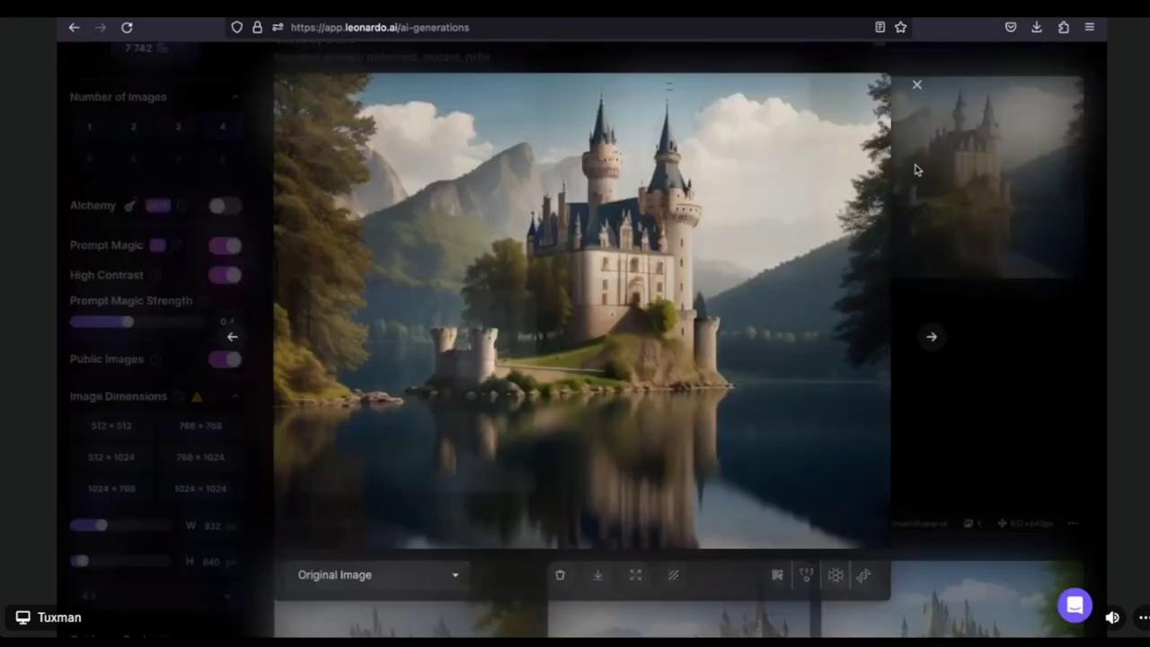
pyautogui.press('Right')
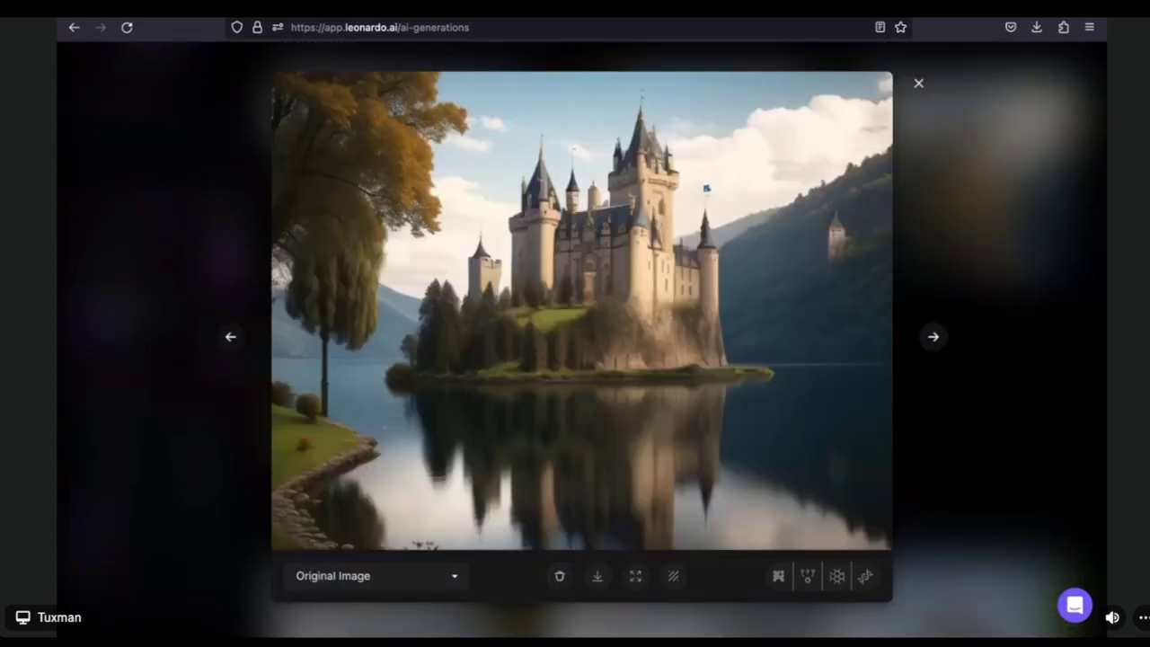
pyautogui.press('Right')
pyautogui.press('Right')
pyautogui.press('Right')
pyautogui.click(1032, 210)
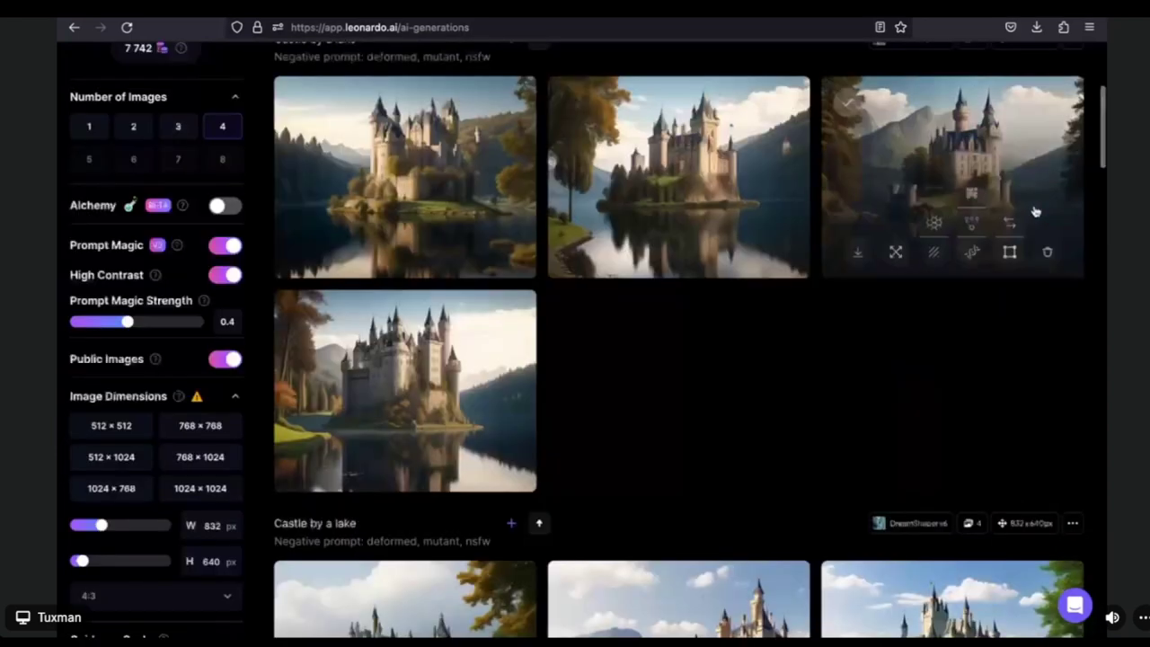
# Step: Review both castle batches again, comparing lighting, contrast and composition with and without Prompt Magic
pyautogui.scroll(-1, 779, 415)
pyautogui.scroll(-2, 779, 415)
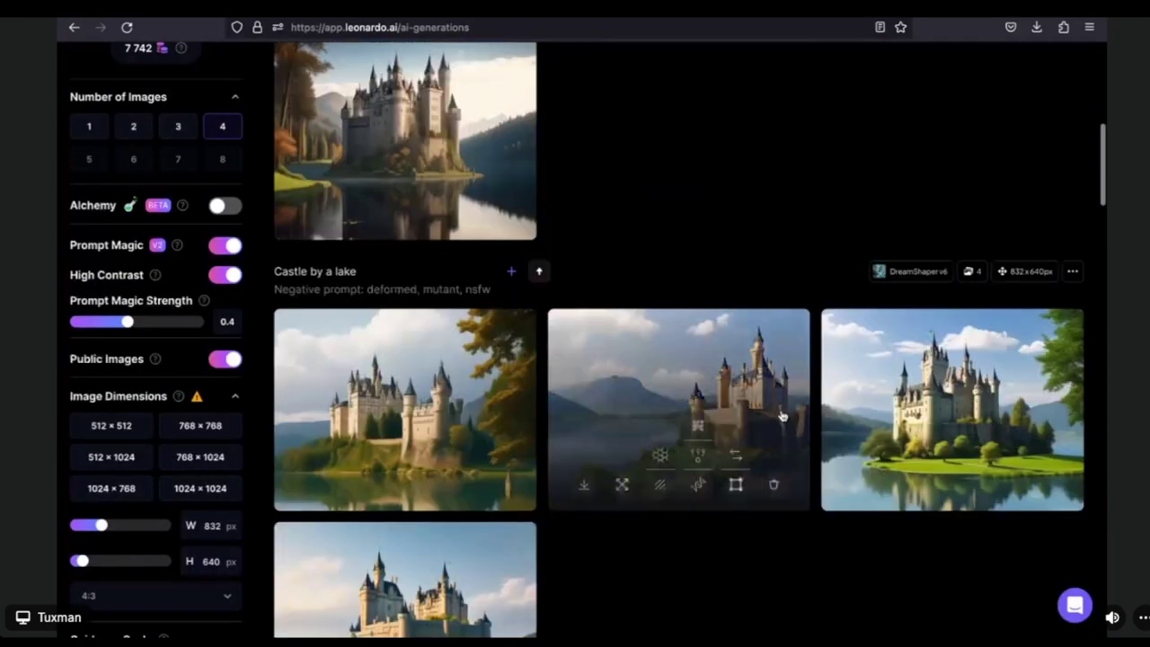
pyautogui.scroll(4, 782, 413)
pyautogui.scroll(-6, 813, 489)
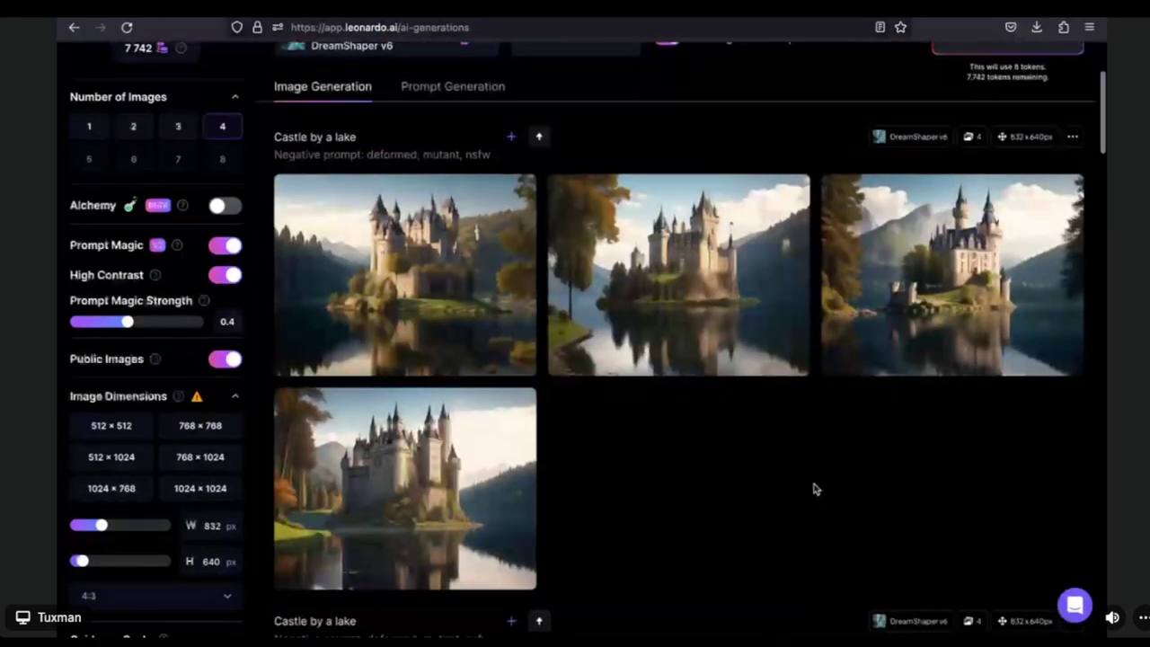
pyautogui.scroll(1, 813, 488)
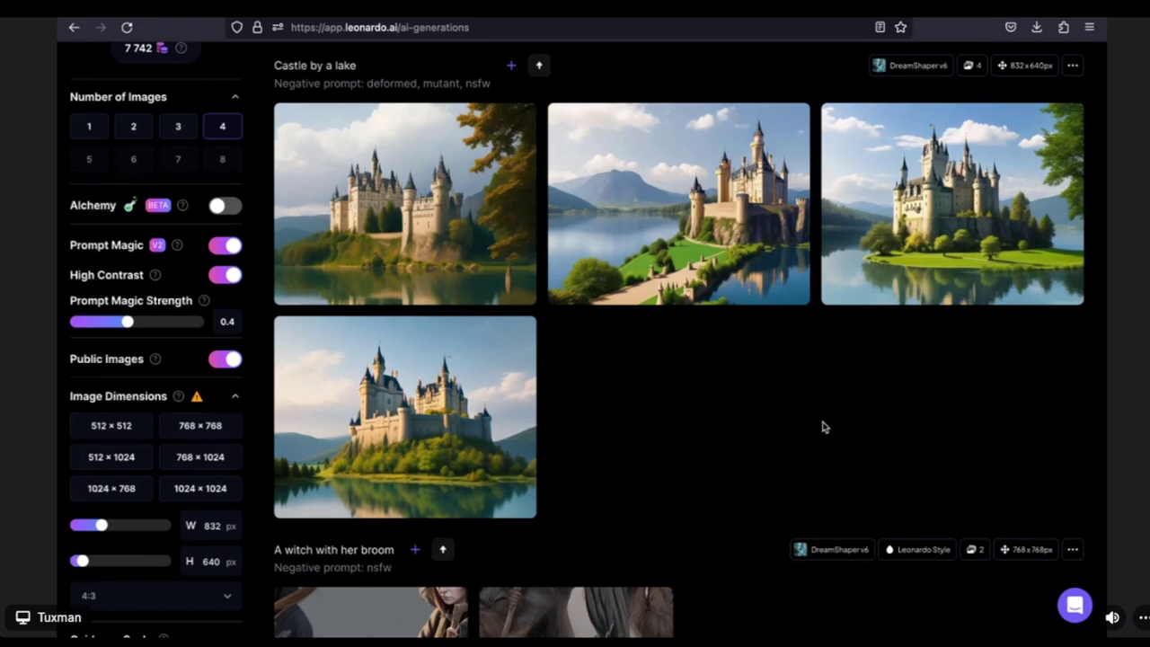
pyautogui.scroll(5, 824, 427)
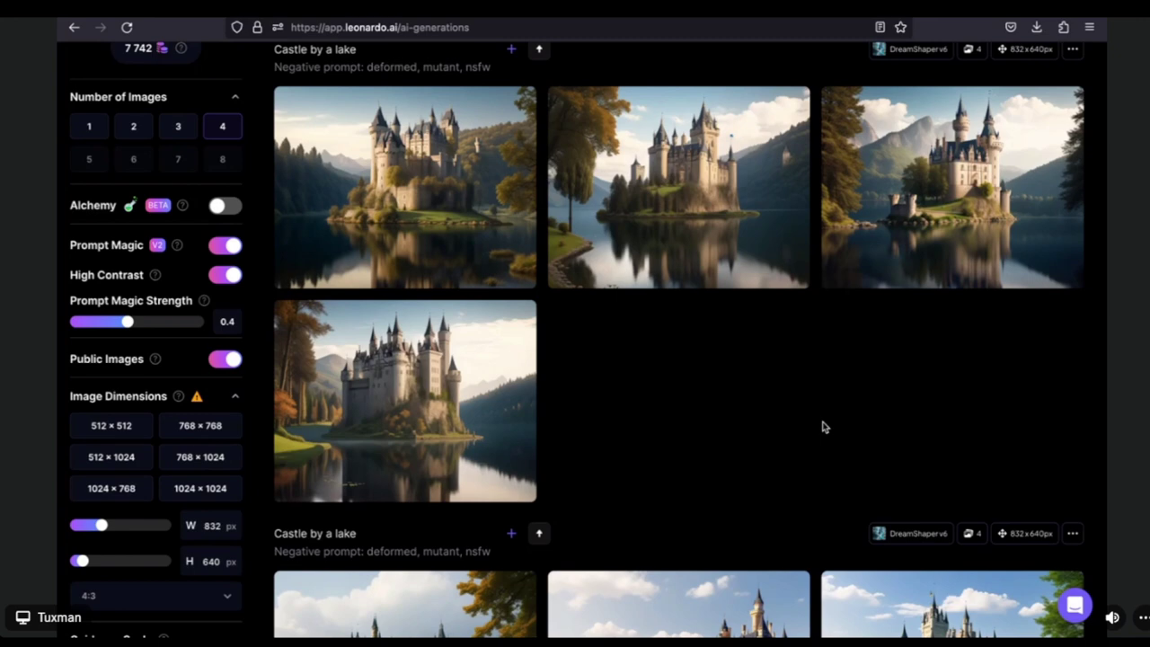
pyautogui.scroll(-5, 825, 426)
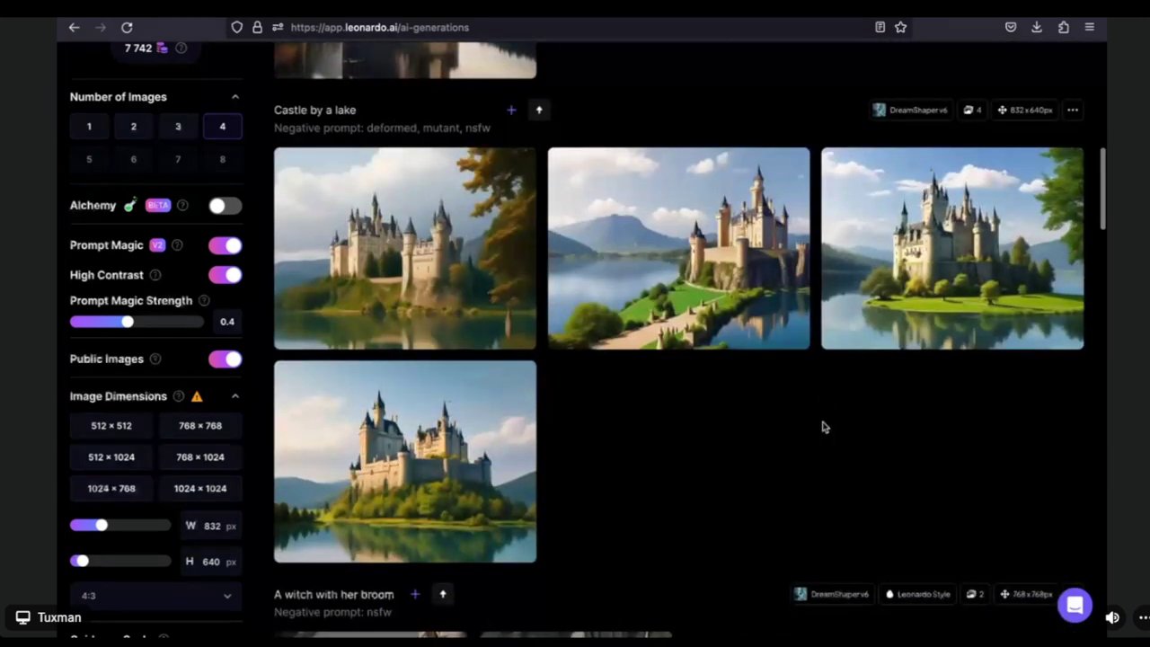
pyautogui.scroll(5, 824, 427)
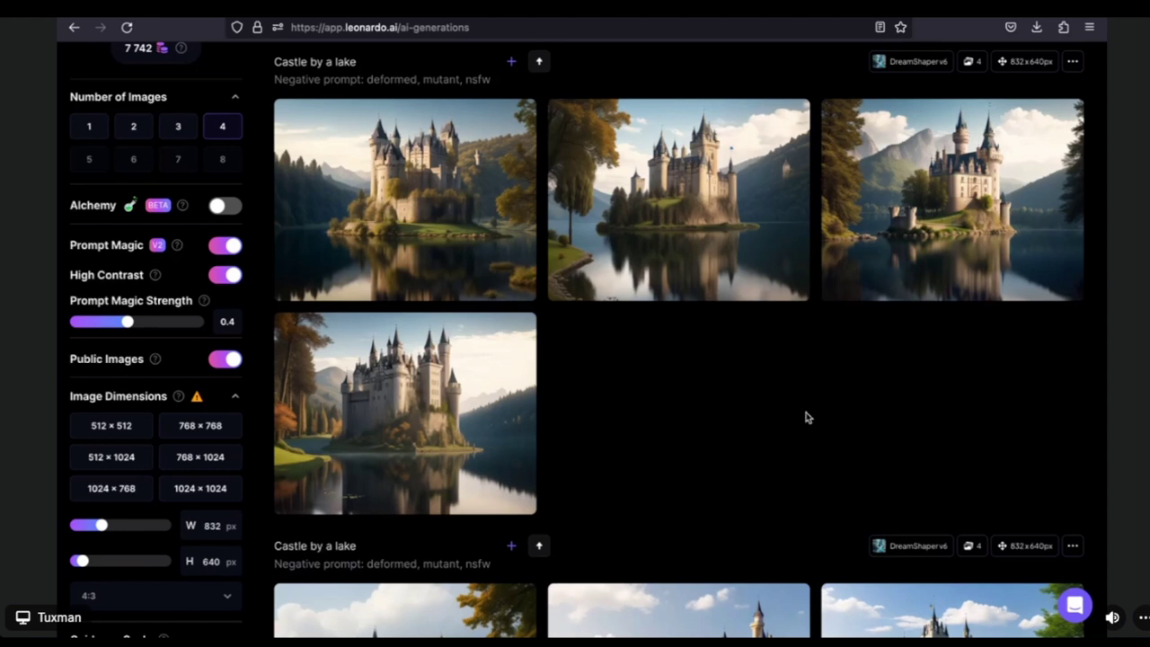
pyautogui.scroll(-1, 806, 416)
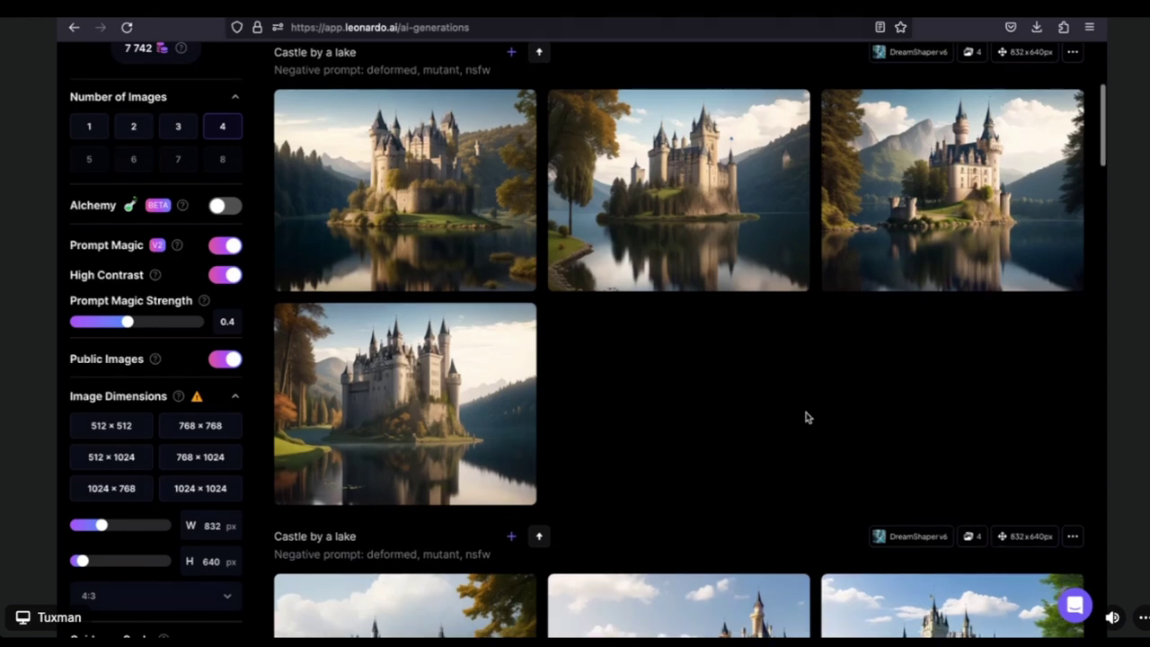
pyautogui.scroll(1, 806, 416)
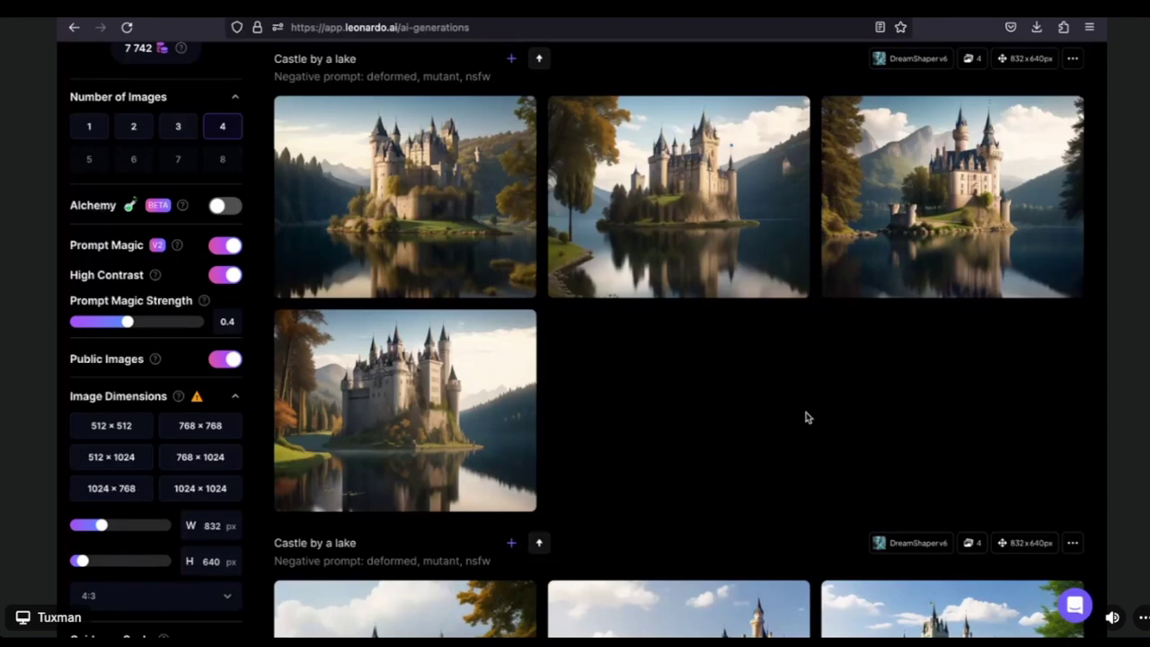
# Step: Show the presentation's Prompt Magic slide, check the remaining generation settings in Leonardo.Ai, and advance the presentation to the Image to Image slide
pyautogui.hotkey('alt', 'Tab')
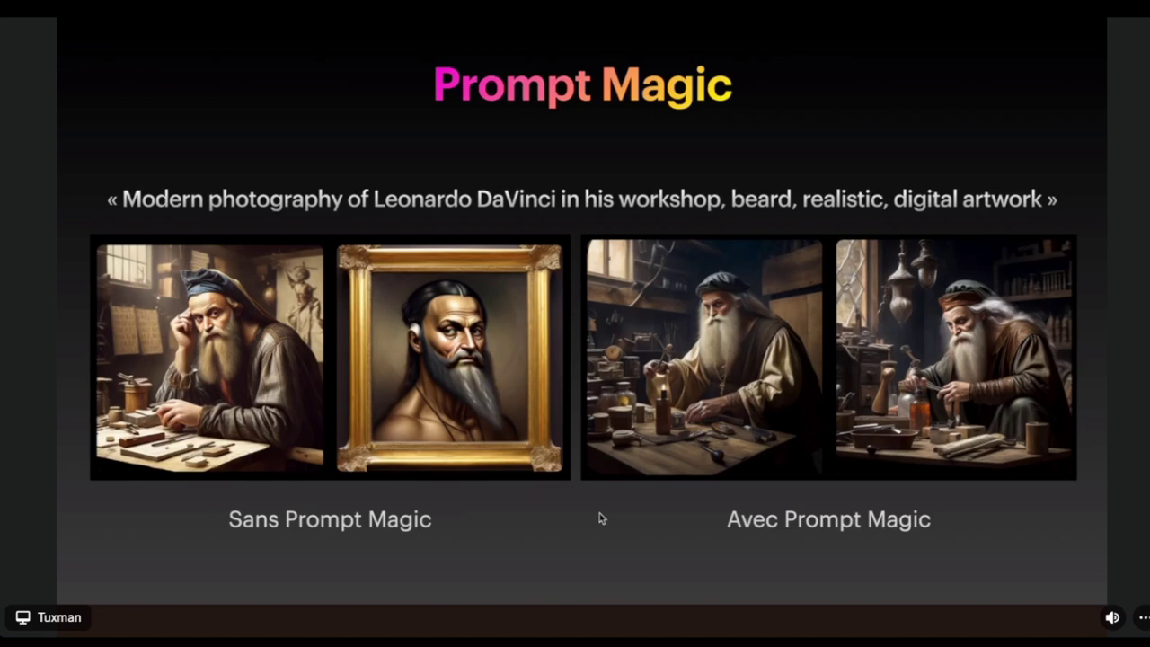
pyautogui.hotkey('alt', 'Tab')
pyautogui.scroll(-4, 108, 433)
pyautogui.scroll(1, 107, 434)
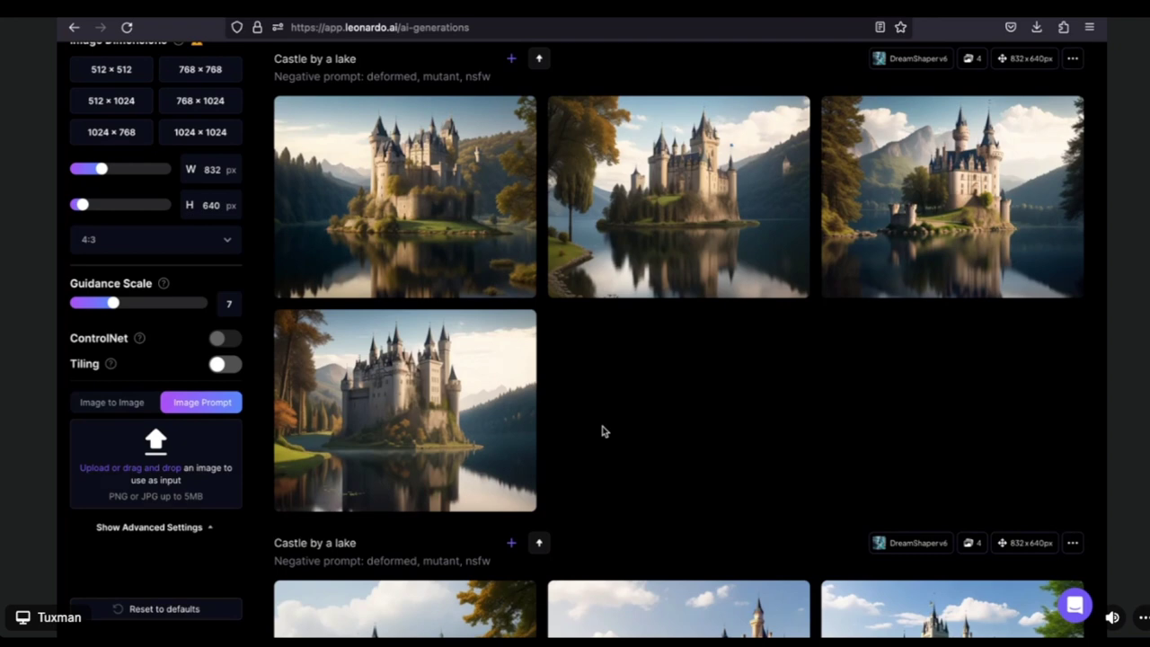
pyautogui.press('Right')
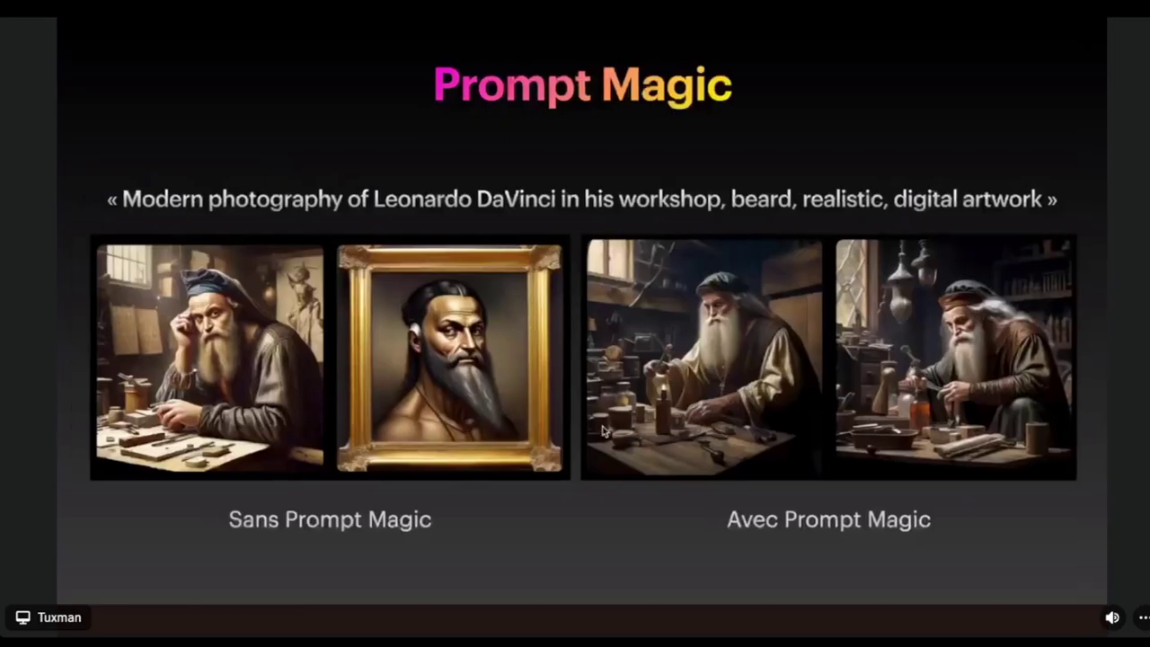
pyautogui.press('Right')
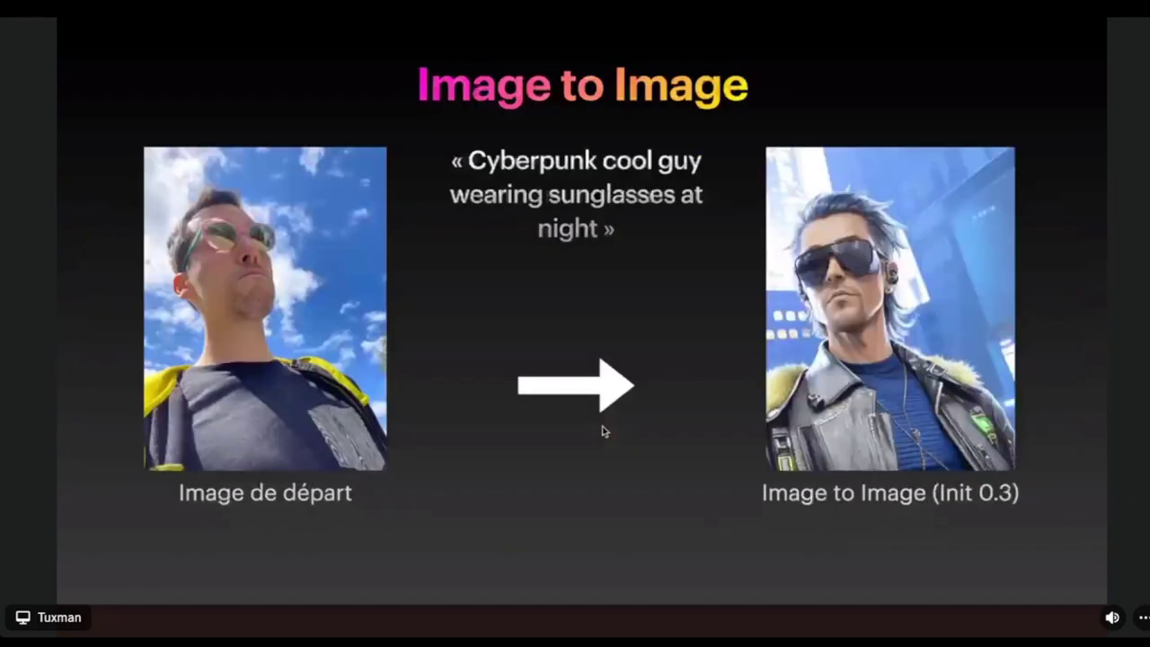
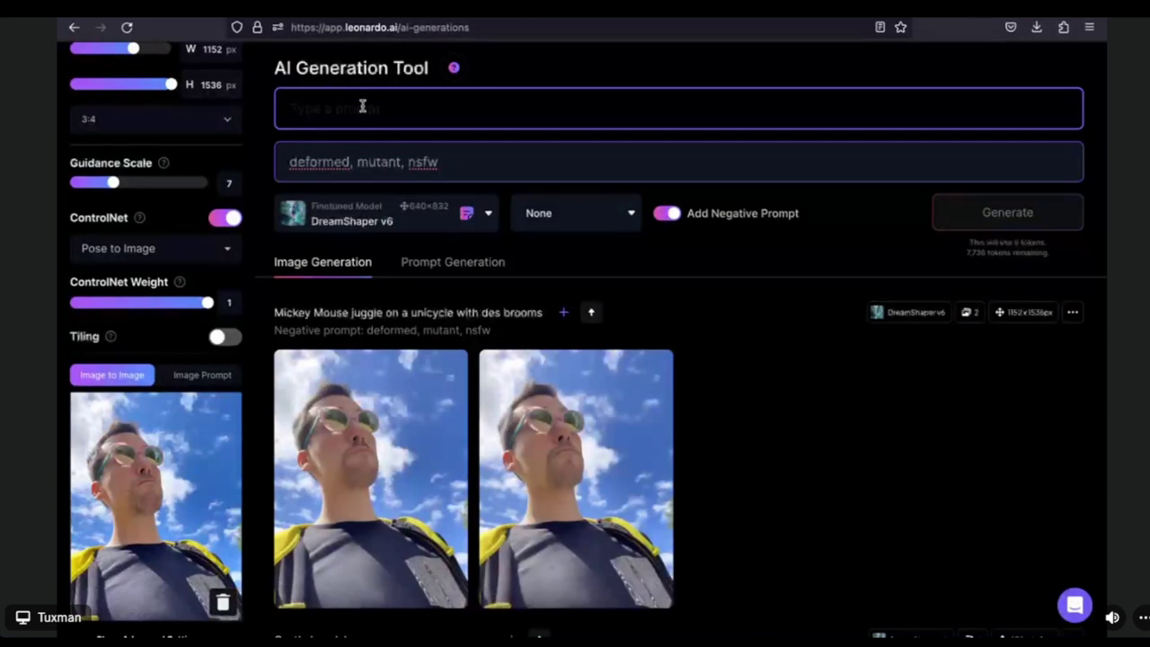
pyautogui.write('L')
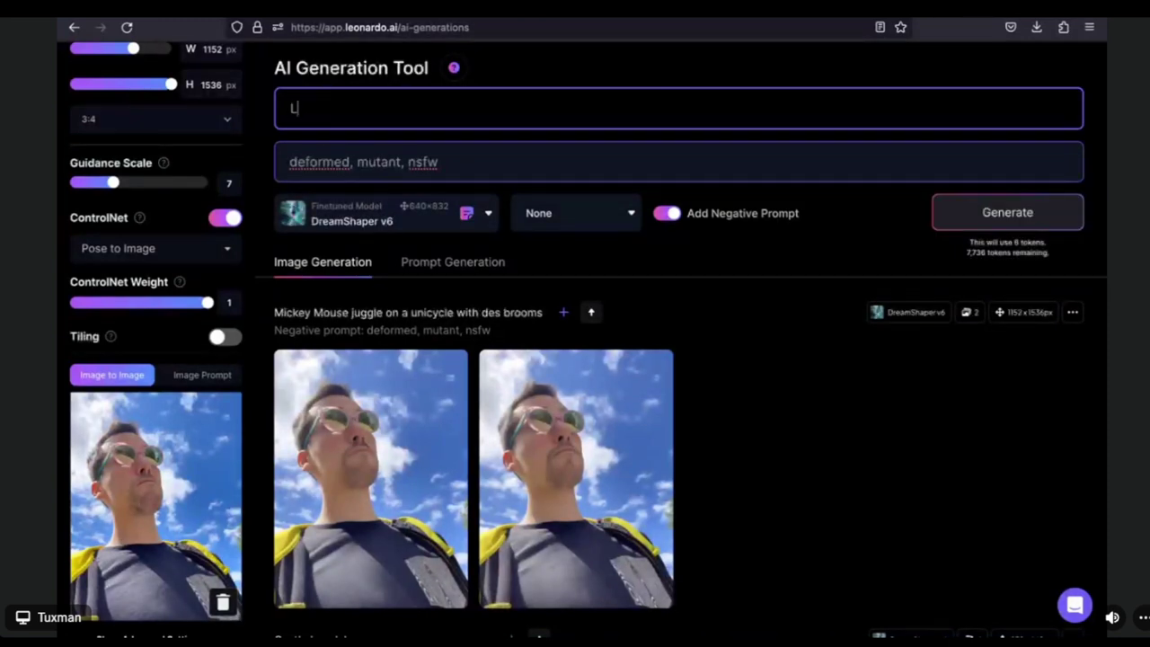
pyautogui.write('e meilleur orateur')
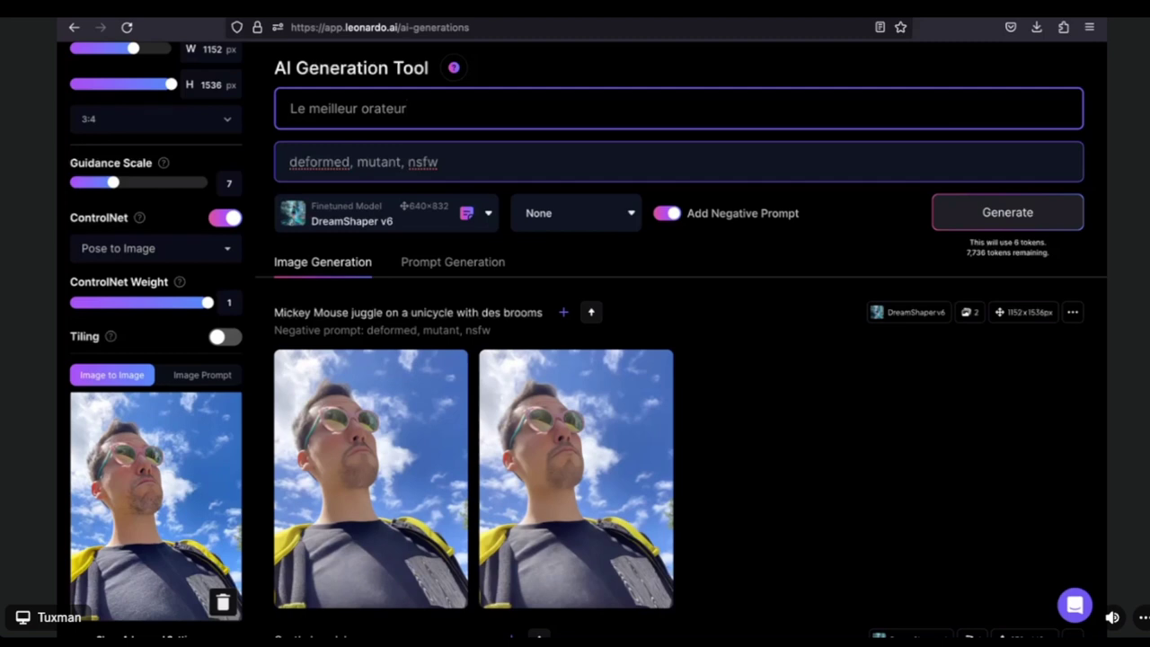
pyautogui.tripleClick(377, 111)
pyautogui.press('BackSpace')
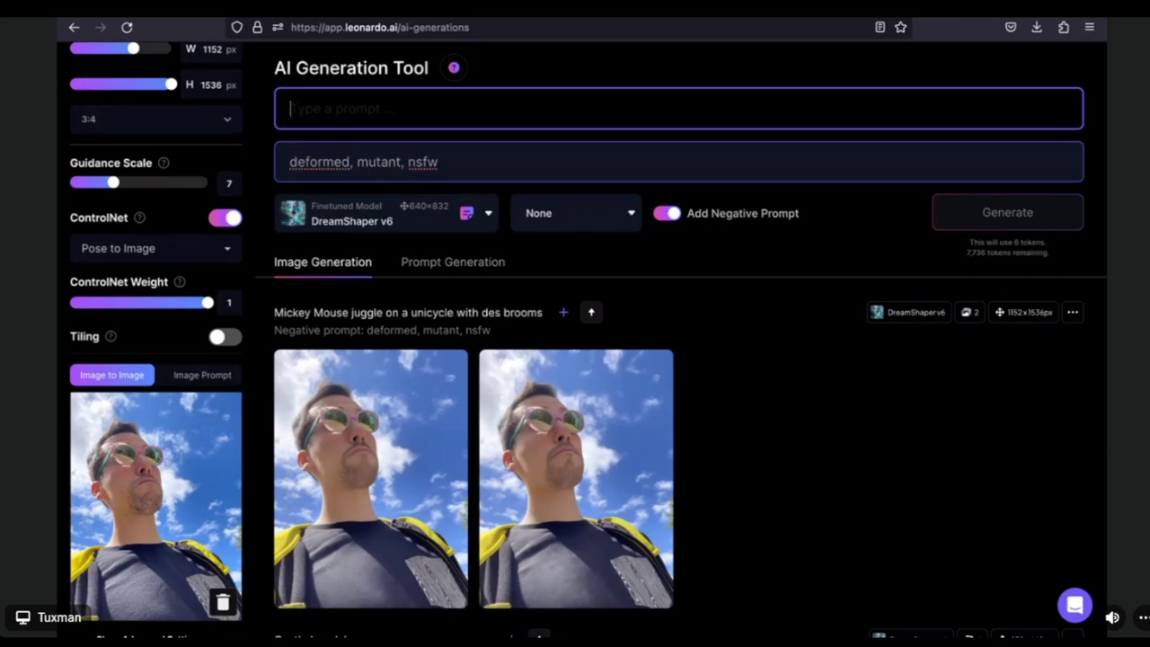
pyautogui.write('Couverture')
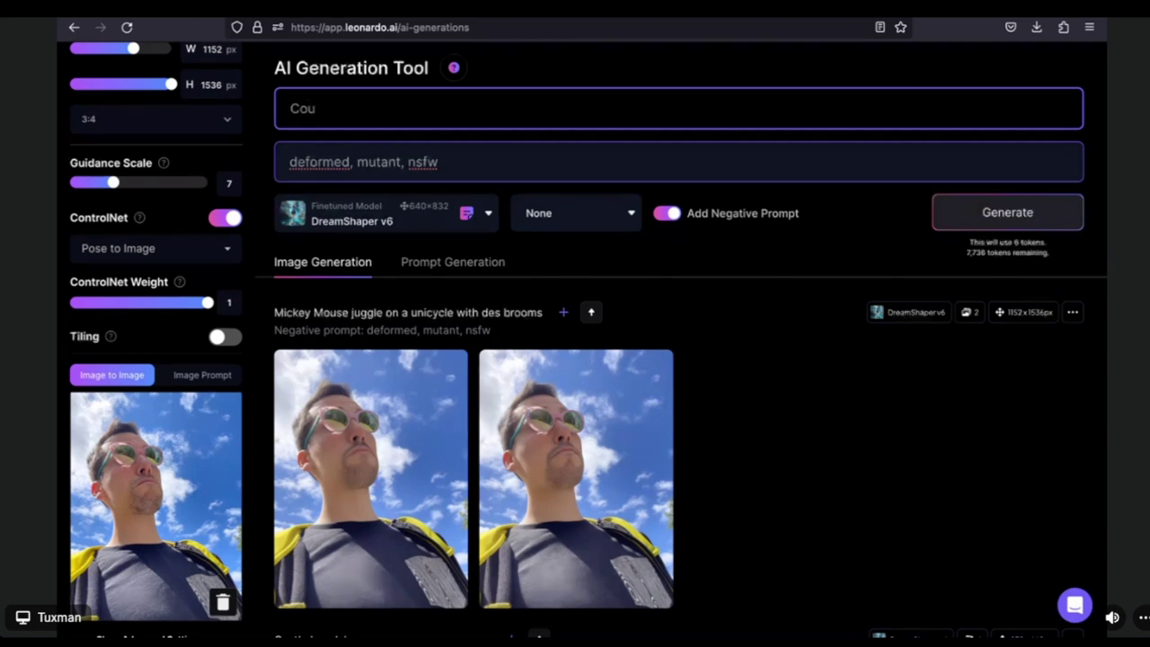
pyautogui.press('BackSpace')
pyautogui.press('BackSpace')
pyautogui.press('BackSpace')
pyautogui.press('BackSpace')
pyautogui.press('BackSpace')
pyautogui.press('BackSpace')
pyautogui.press('BackSpace')
pyautogui.press('BackSpace')
pyautogui.press('BackSpace')
pyautogui.press('BackSpace')
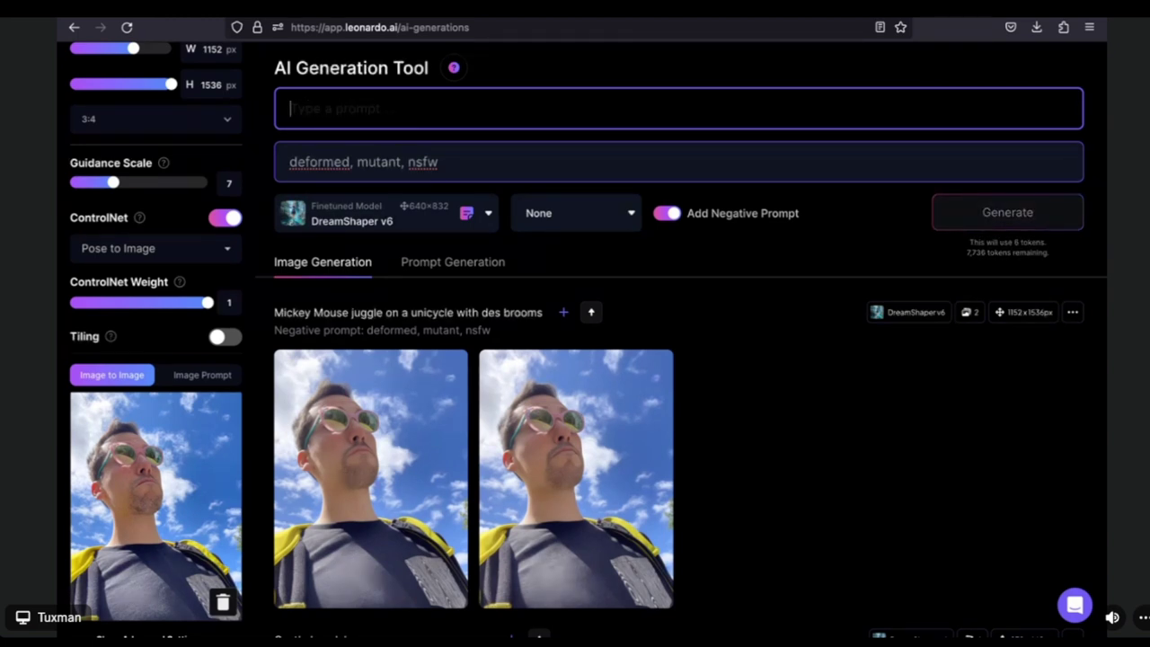
# Step: Enter the prompt "Ancient story book with a red cover"
pyautogui.write('Ancient book w')
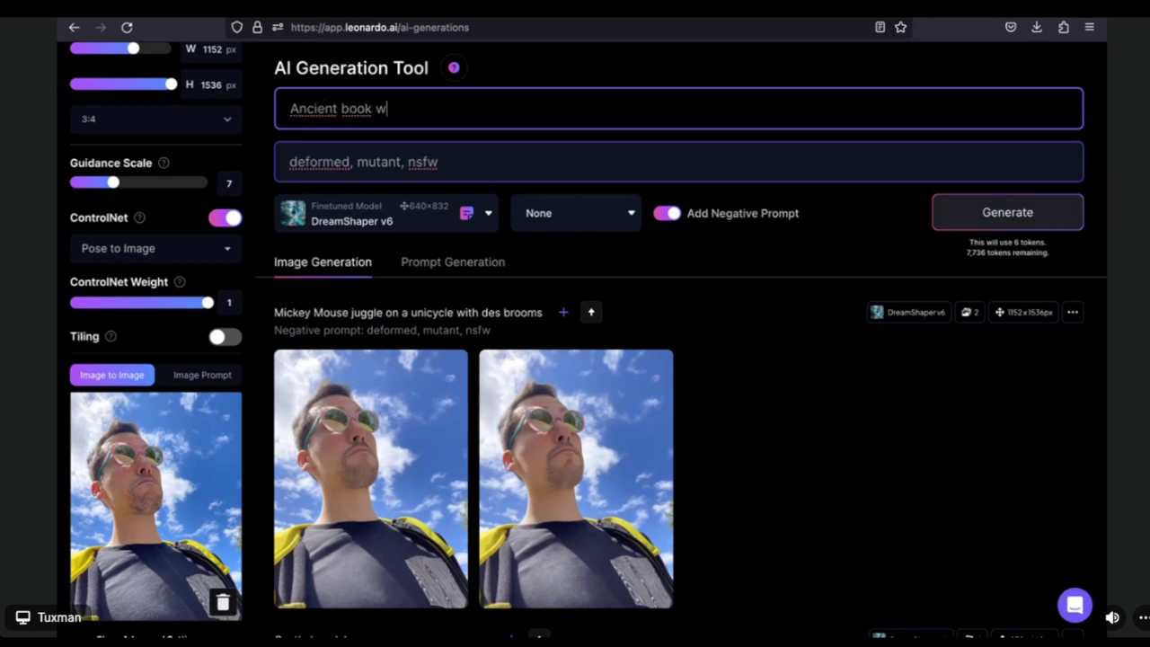
pyautogui.write('ith a red cocver')
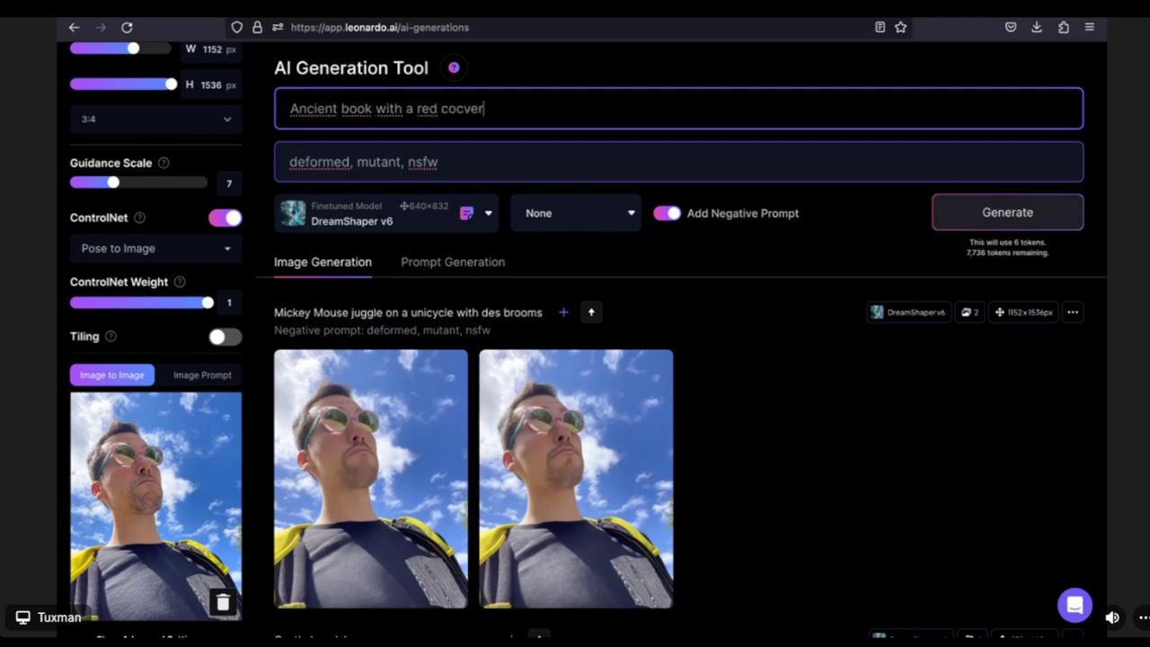
pyautogui.press('BackSpace')
pyautogui.press('BackSpace')
pyautogui.press('BackSpace')
pyautogui.press('BackSpace')
pyautogui.press('BackSpace')
pyautogui.write('over')
pyautogui.click(340, 108)
pyautogui.write('story')
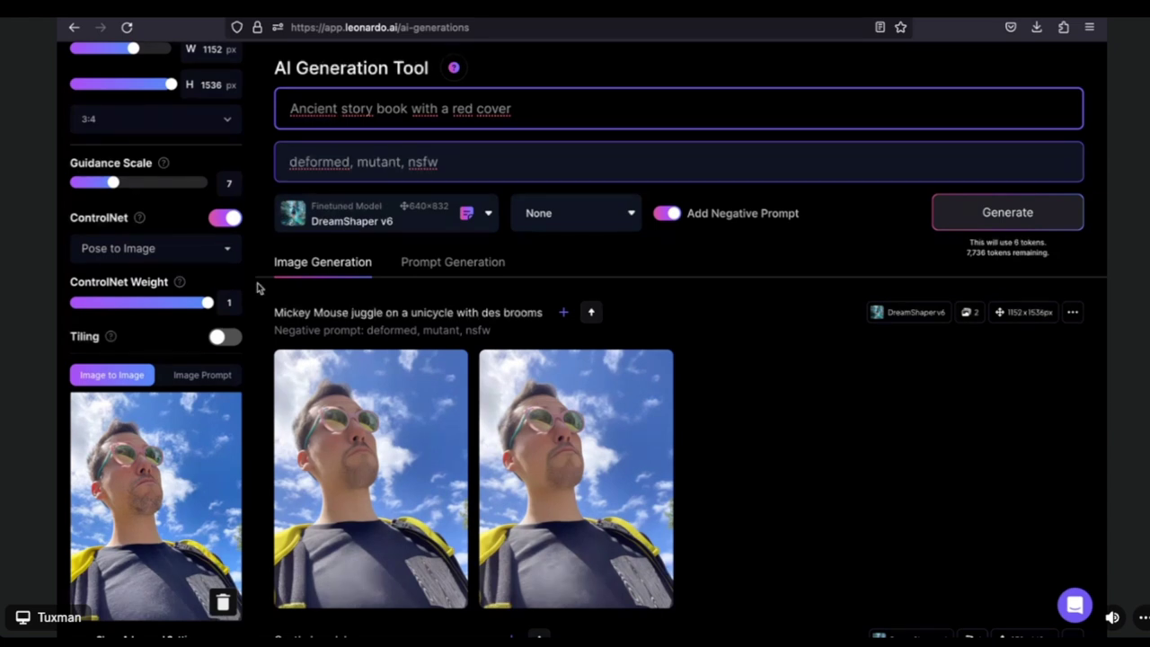
# Step: Turn ControlNet off and set the image dimensions to 1216 px wide and 832 px high
pyautogui.click(218, 217)
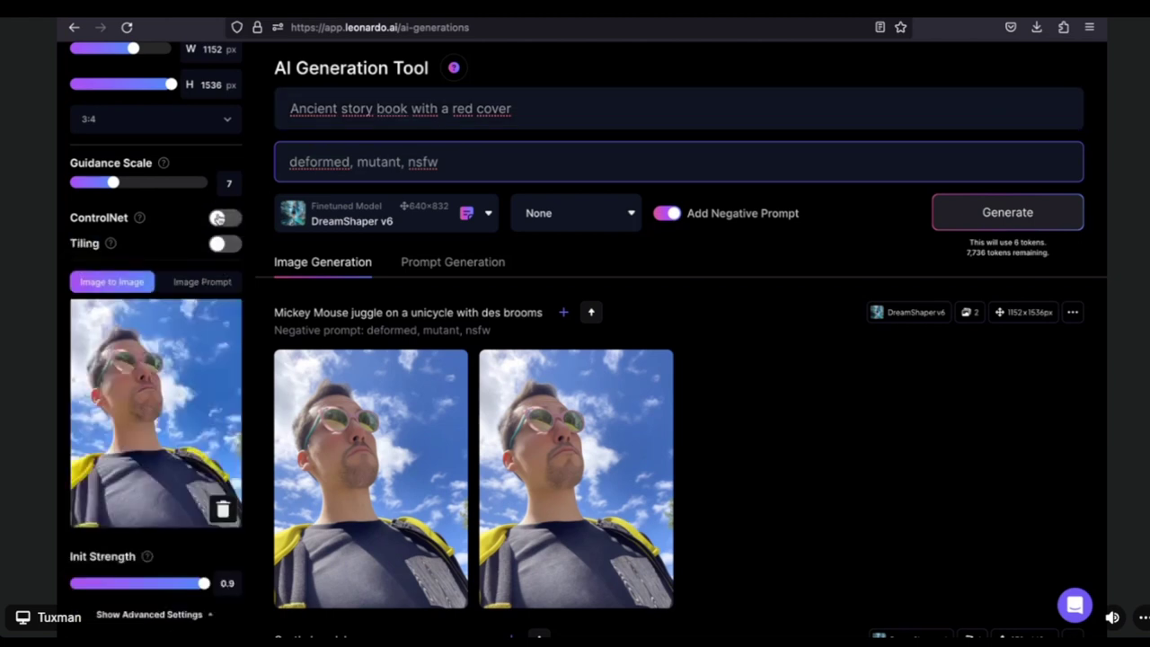
pyautogui.scroll(3, 218, 218)
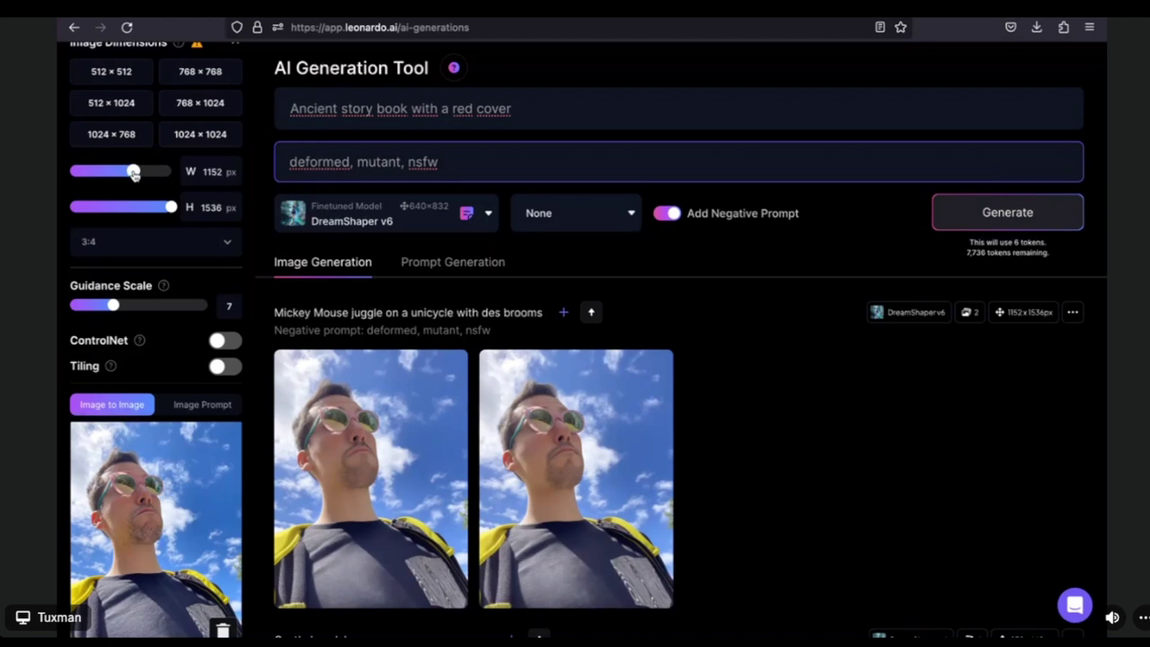
pyautogui.moveTo(132, 172); pyautogui.dragTo(81, 172)
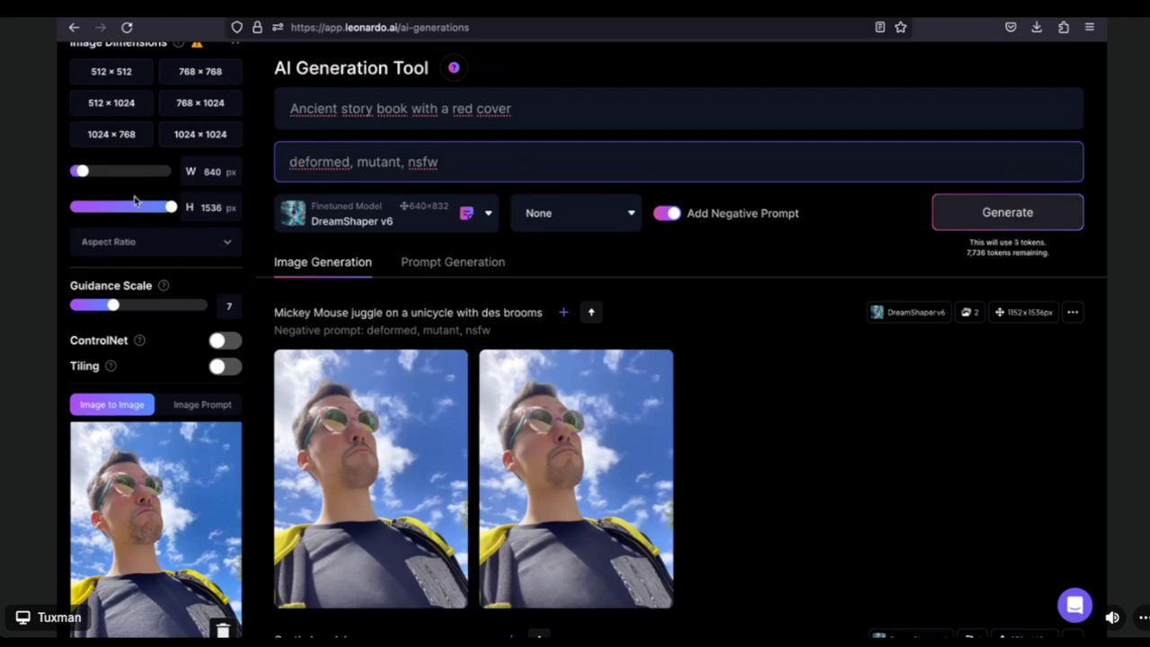
pyautogui.moveTo(172, 210); pyautogui.dragTo(101, 216)
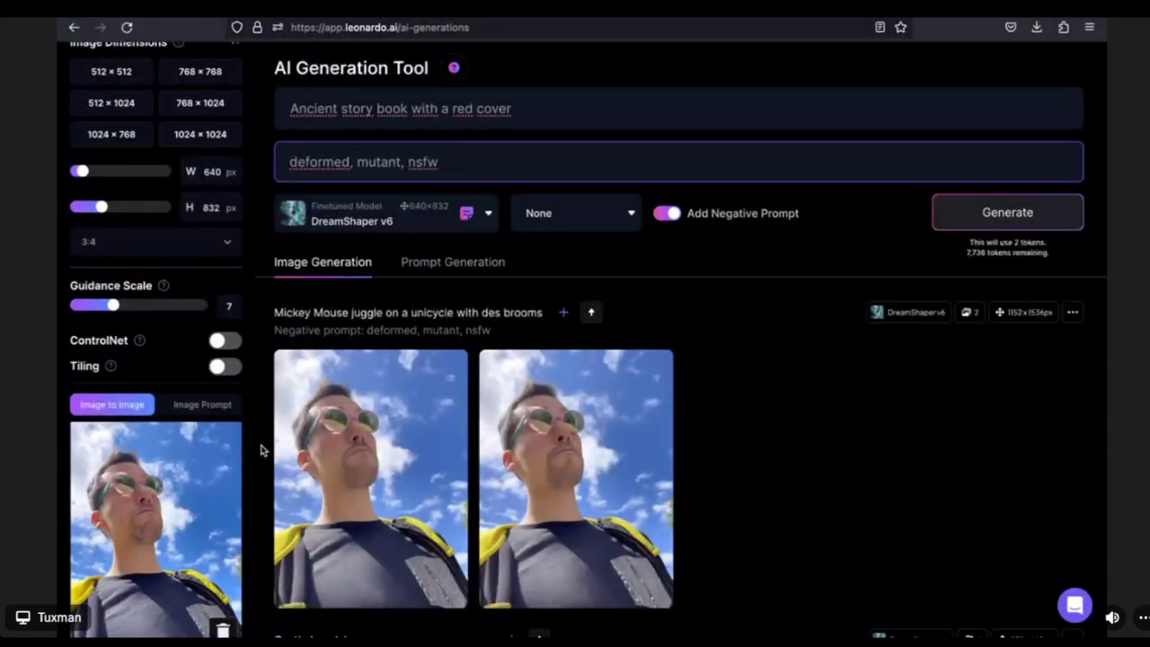
pyautogui.click(120, 172)
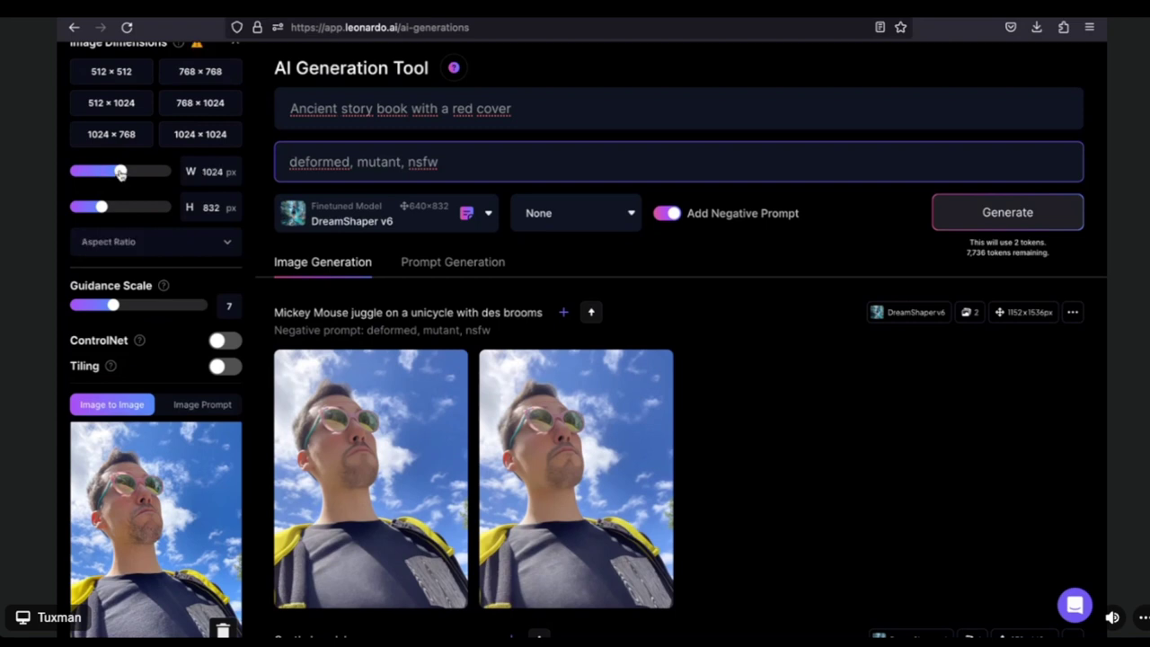
pyautogui.moveTo(120, 173); pyautogui.dragTo(141, 174)
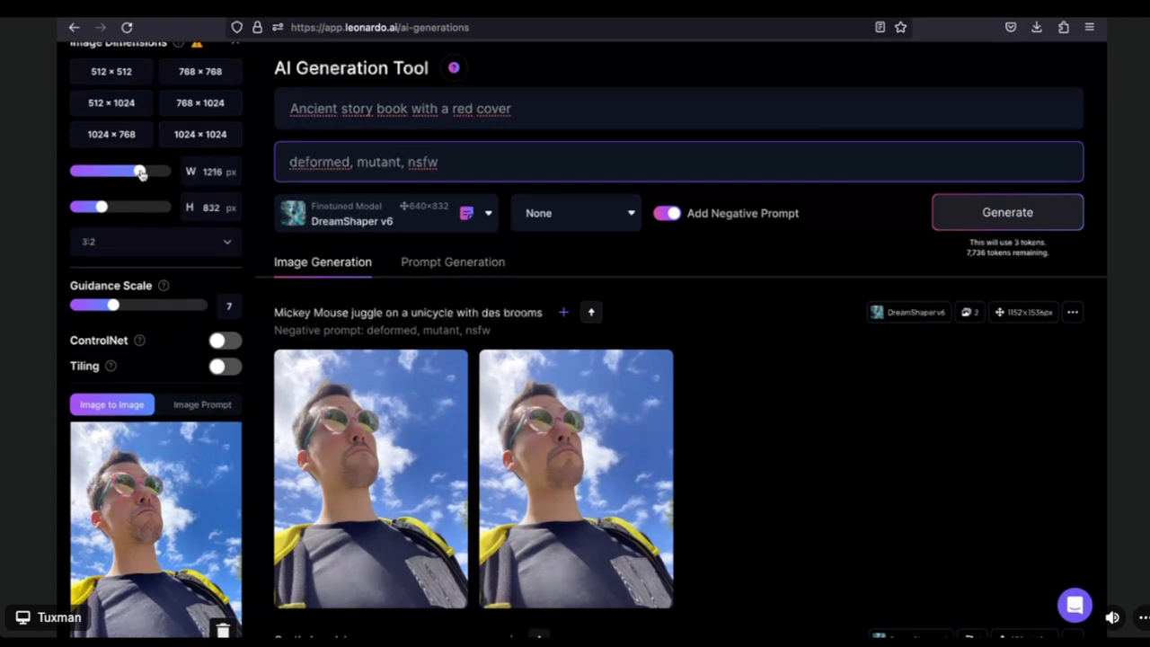
# Step: Generate the story book images from the input photo with the width set to 640 px and Init Strength to 0.3
pyautogui.moveTo(141, 175); pyautogui.dragTo(83, 176)
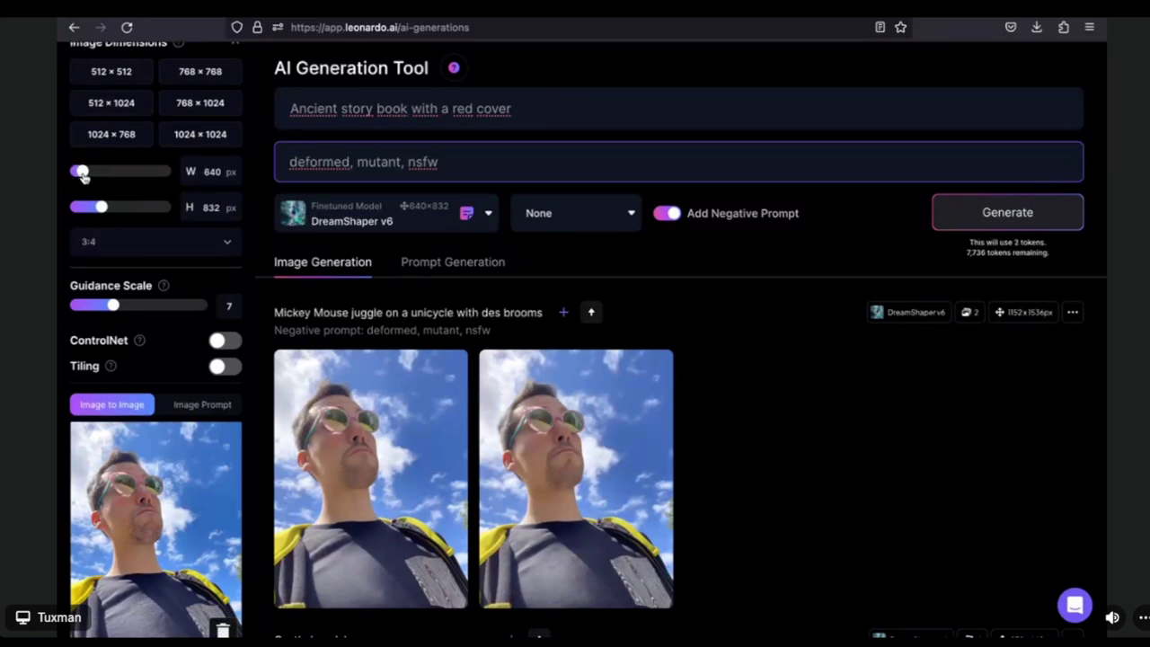
pyautogui.scroll(-3, 141, 336)
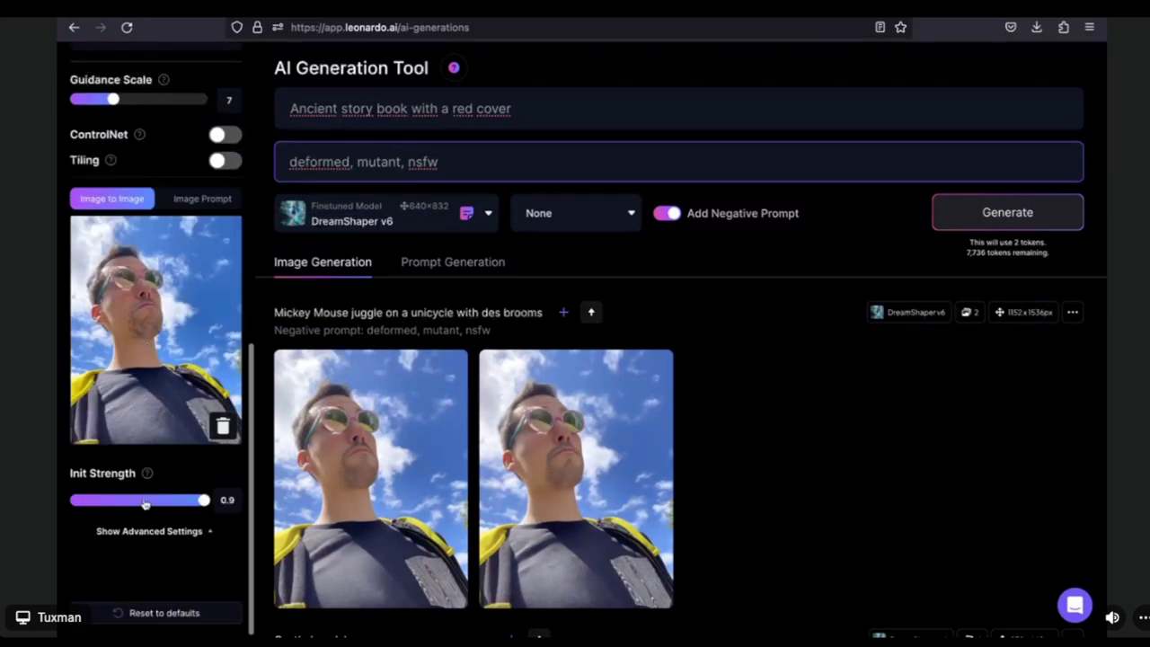
pyautogui.moveTo(204, 500); pyautogui.dragTo(115, 502)
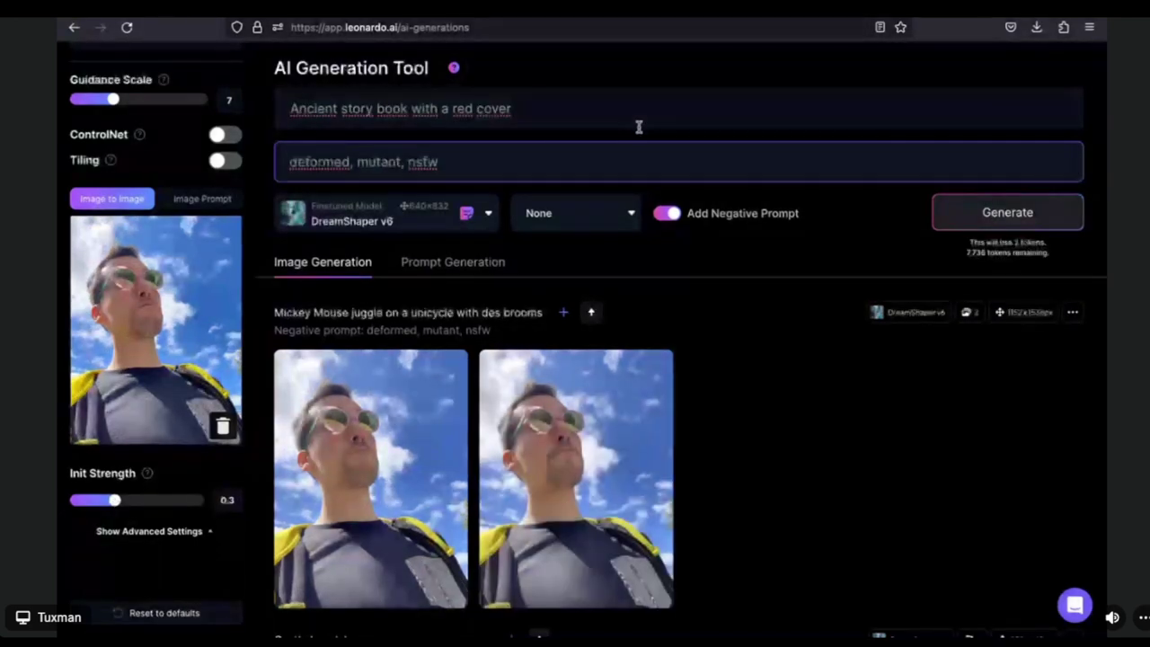
pyautogui.click(997, 216)
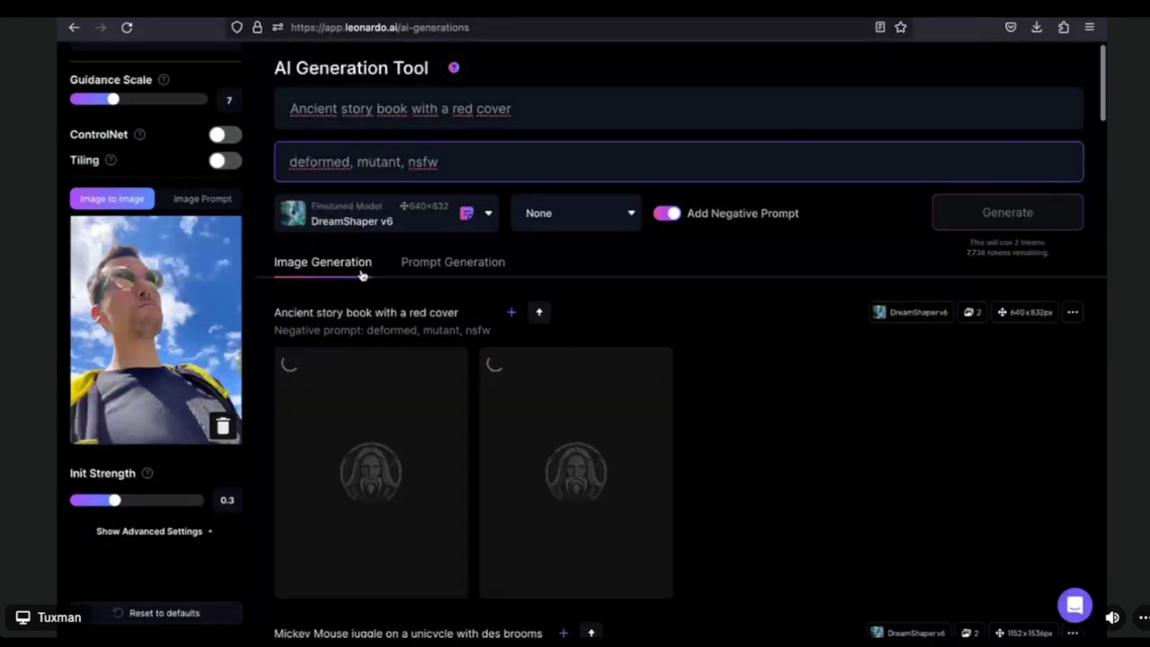
# Step: Turn ControlNet on in Pose to Image mode and generate another batch of the story book prompt
pyautogui.scroll(3, 179, 315)
pyautogui.click(224, 315)
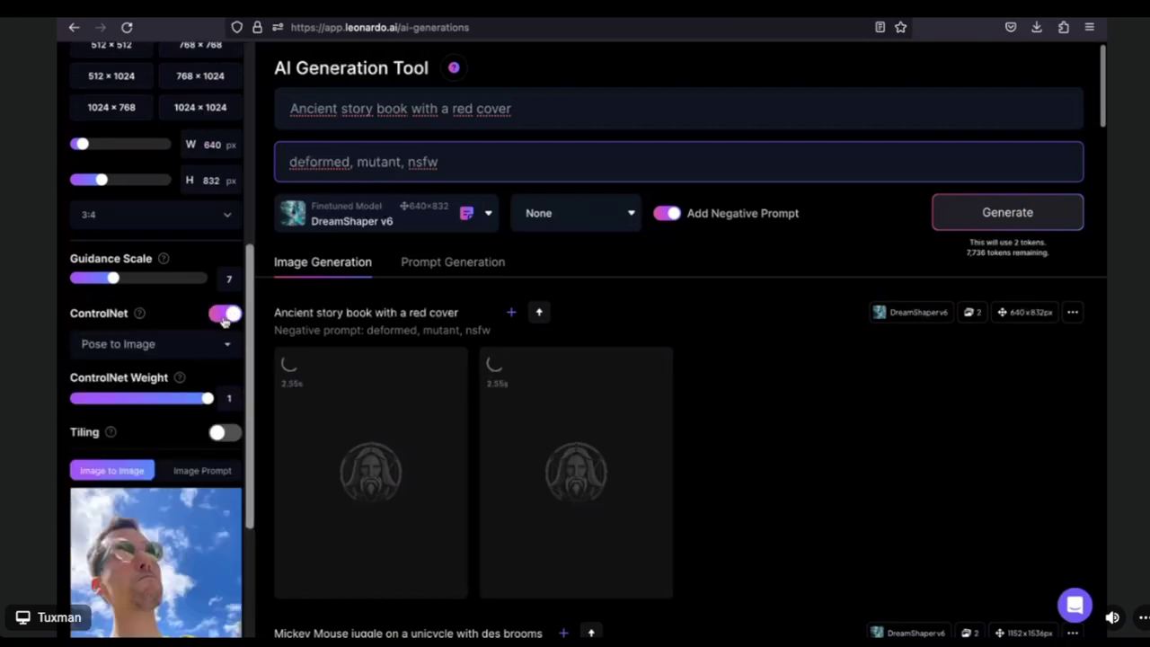
pyautogui.click(192, 344)
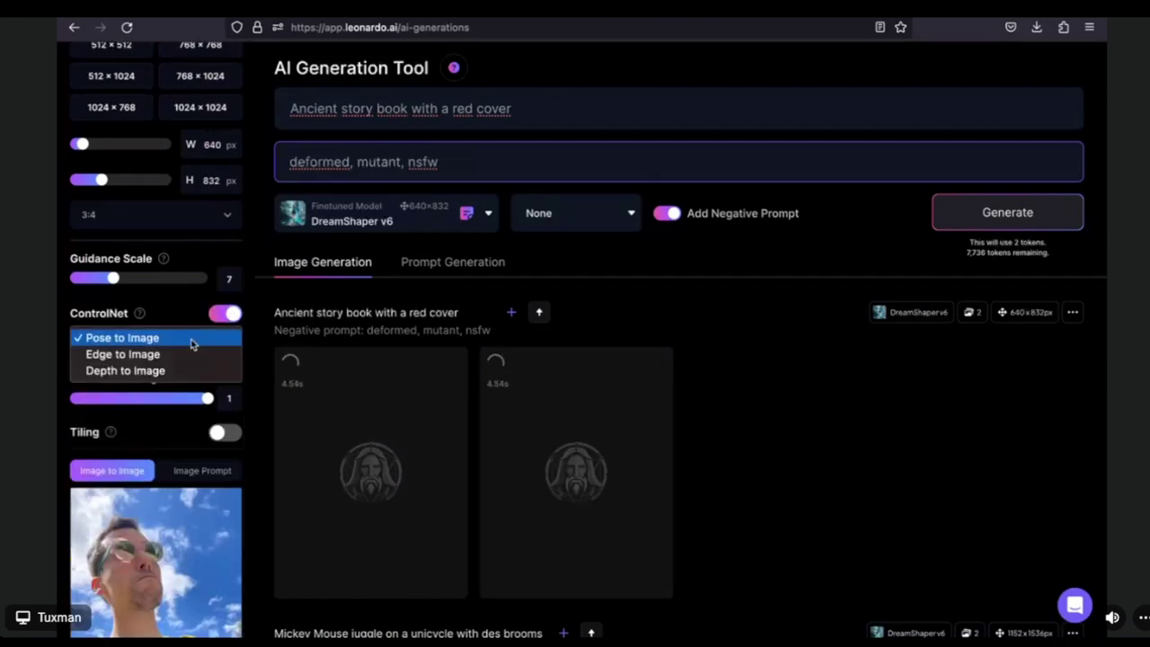
pyautogui.click(191, 340)
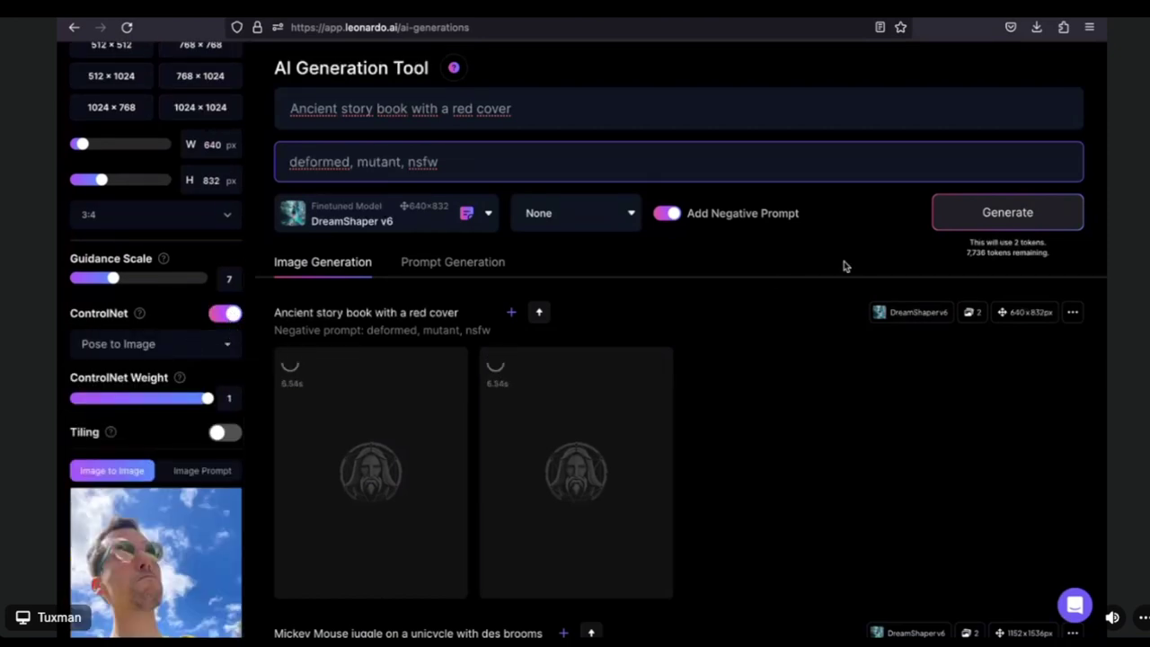
pyautogui.click(1014, 218)
# Step: Switch ControlNet to Edge to Image and generate another story book batch
pyautogui.click(216, 351)
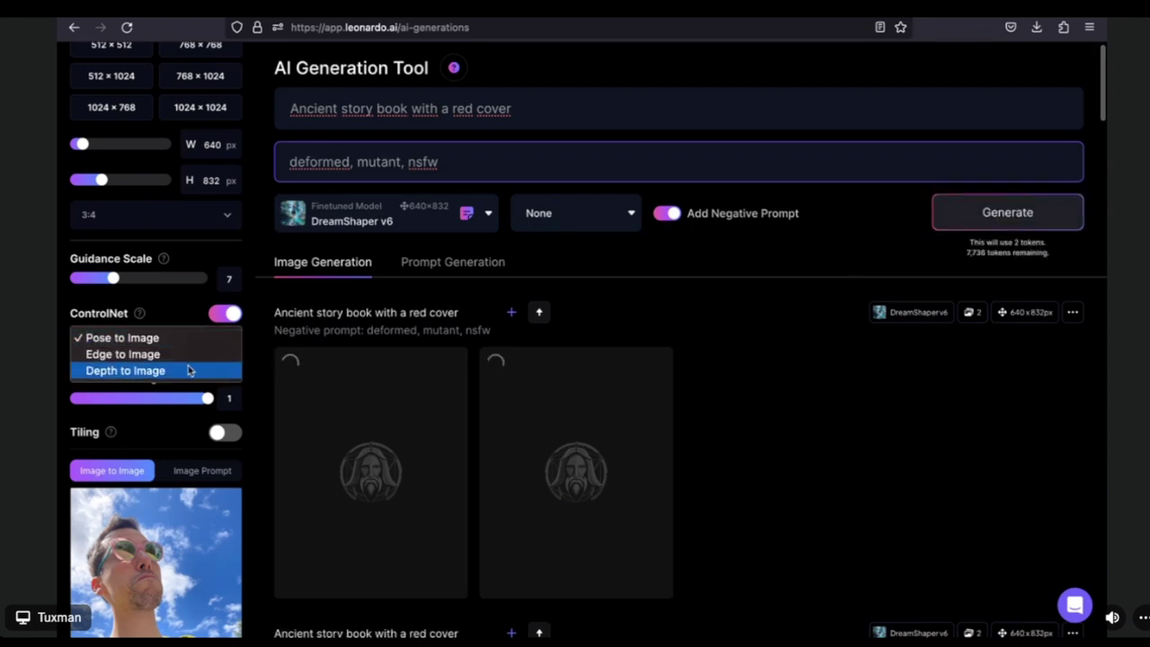
pyautogui.click(192, 358)
pyautogui.click(978, 226)
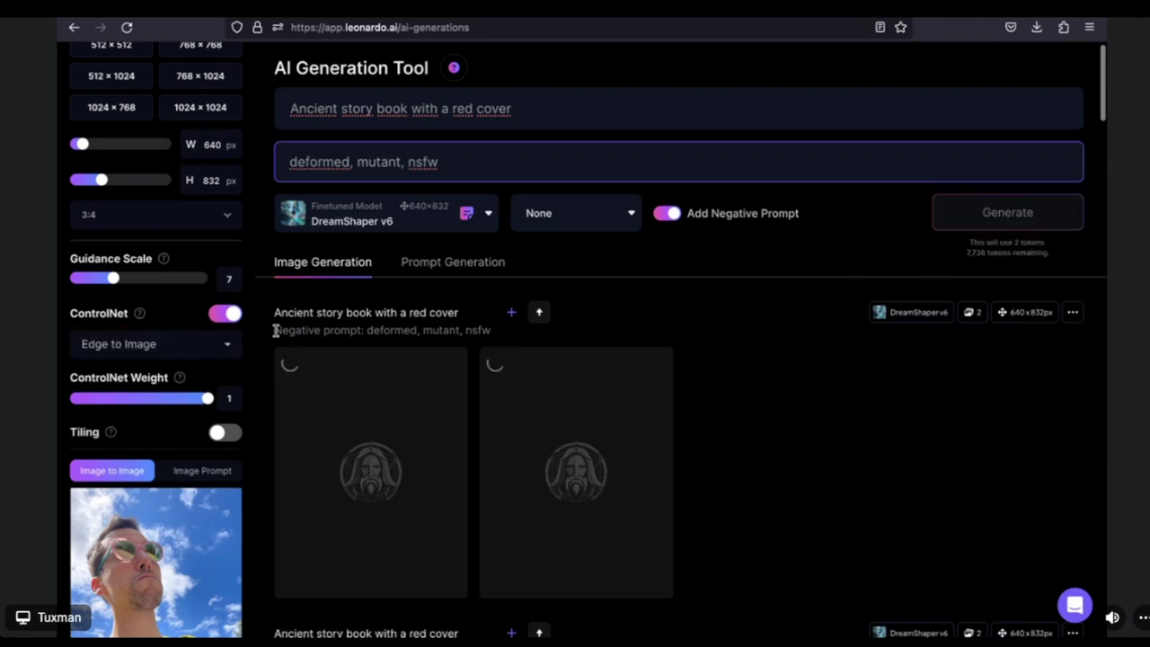
# Step: Switch ControlNet to Depth to Image and generate another story book batch
pyautogui.click(223, 340)
pyautogui.click(186, 357)
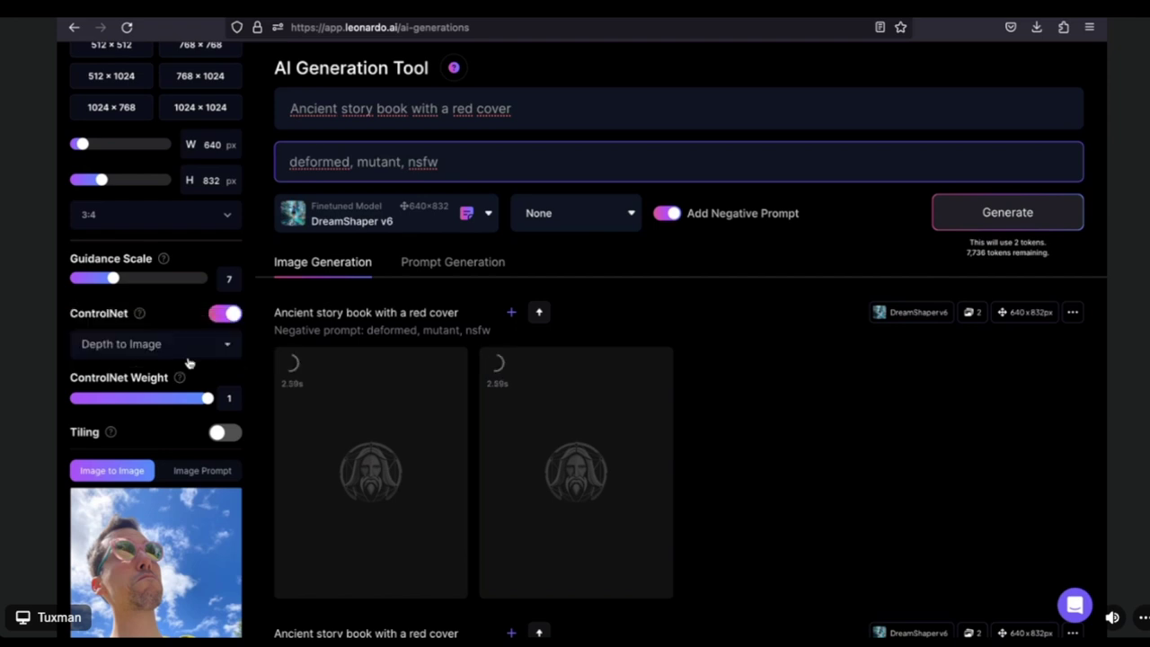
pyautogui.click(966, 223)
# Step: Compare the story book batches made without ControlNet and with Pose, Edge and Depth to Image against the input photo
pyautogui.scroll(-7, 730, 300)
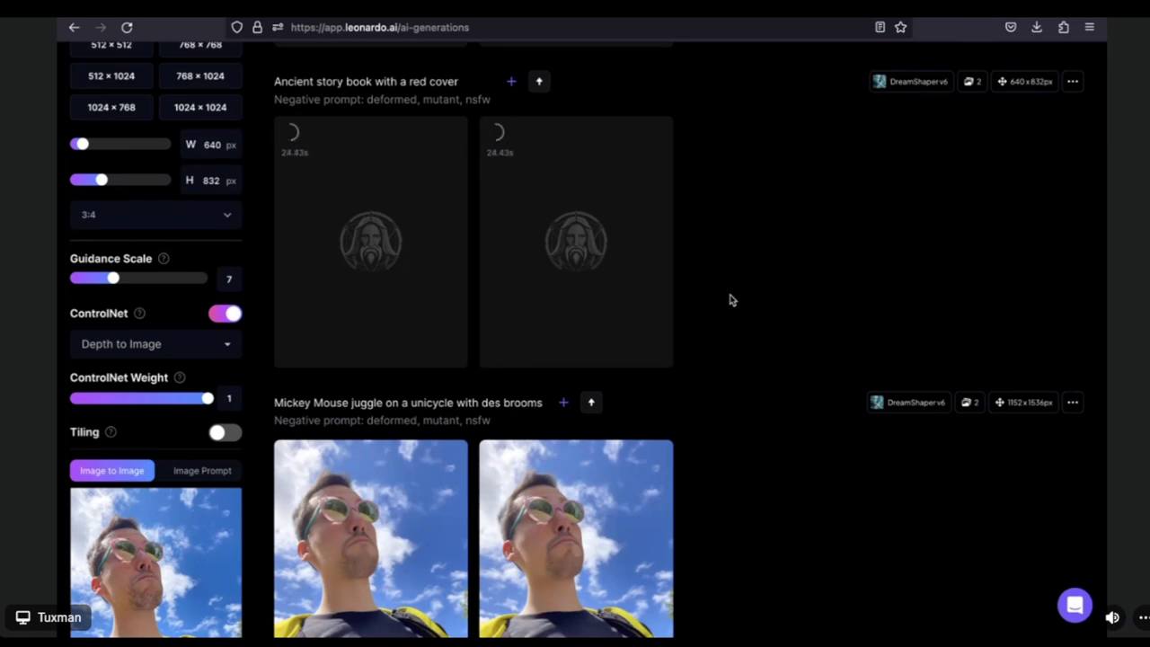
pyautogui.scroll(-1, 729, 299)
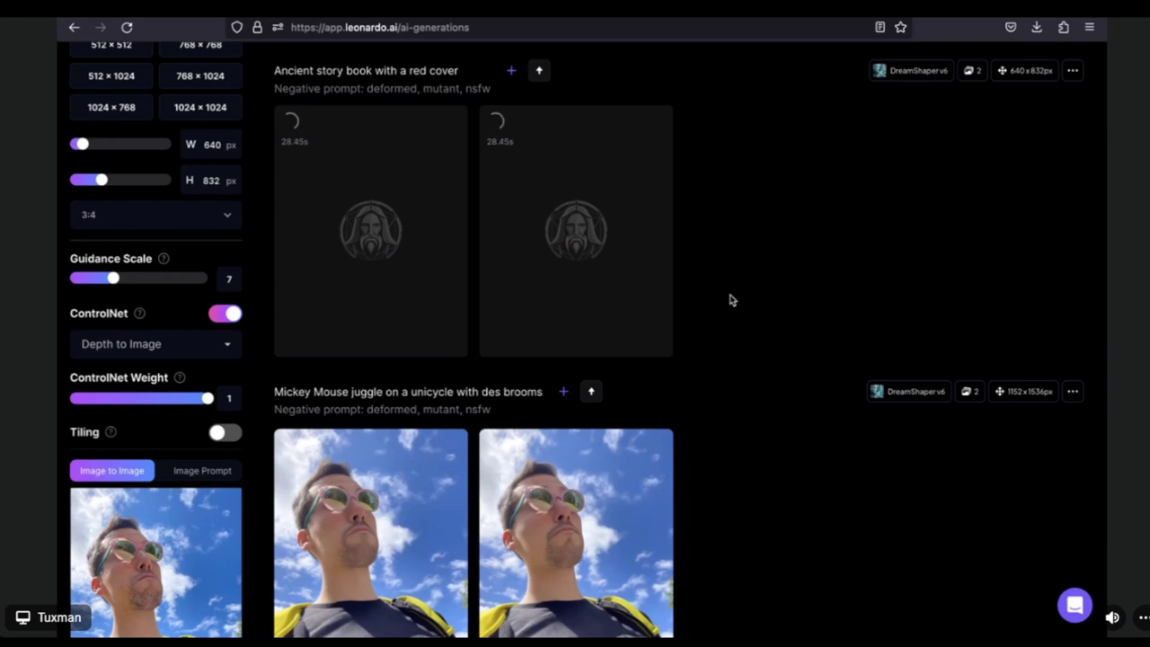
pyautogui.scroll(-1, 729, 299)
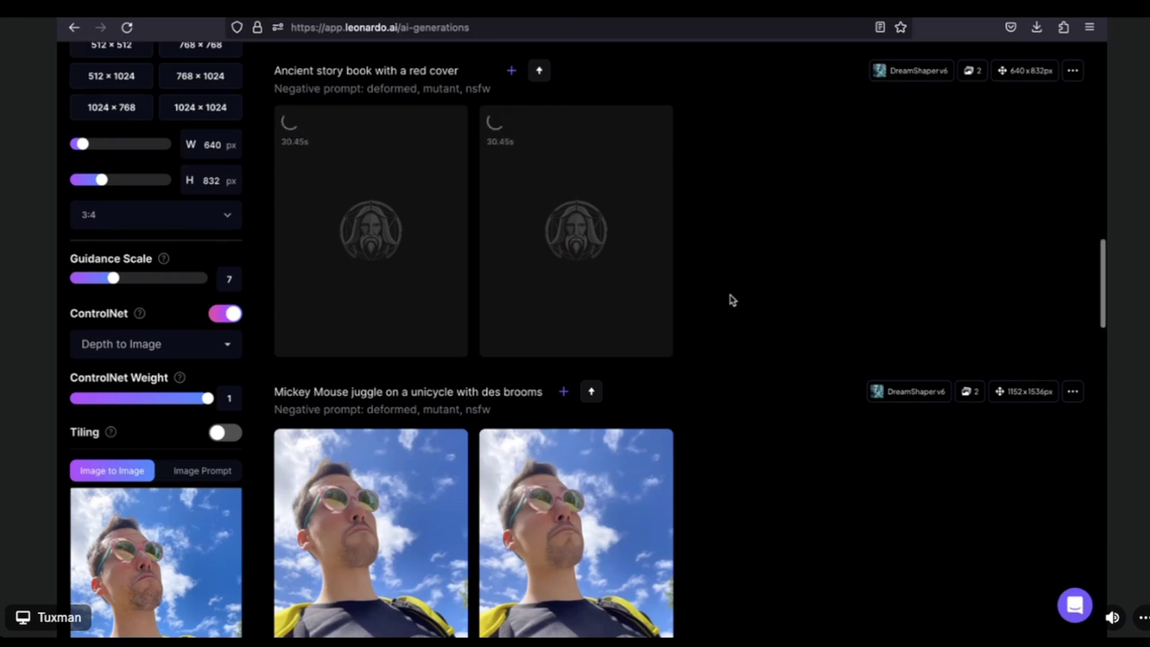
pyautogui.scroll(-1, 730, 299)
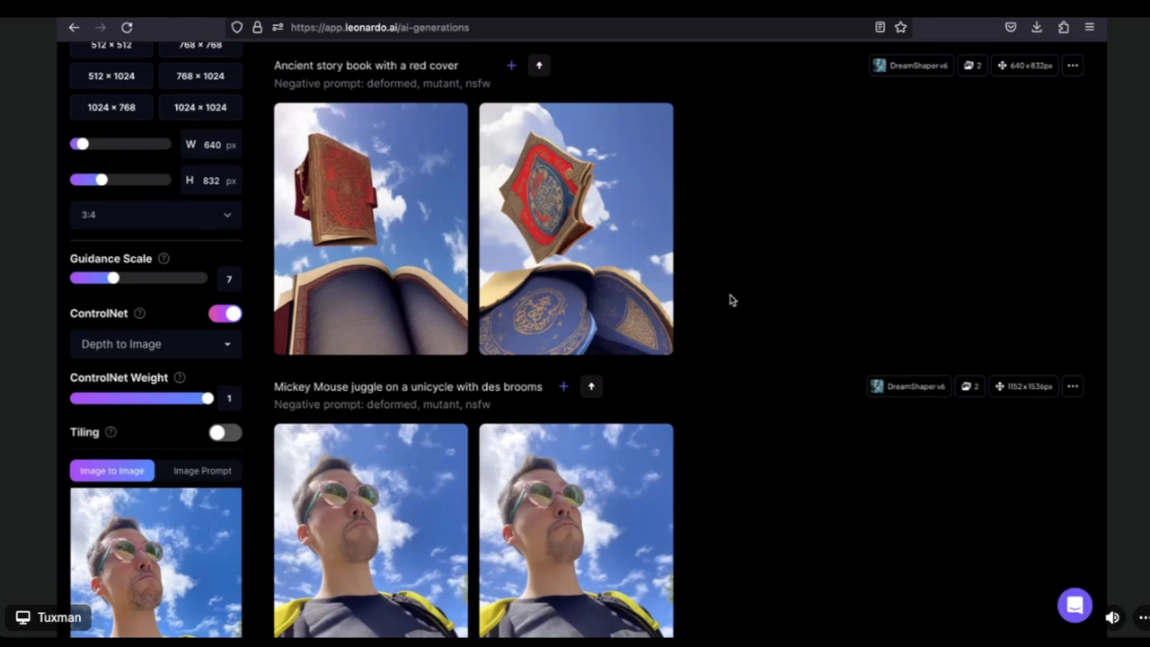
pyautogui.scroll(4, 729, 300)
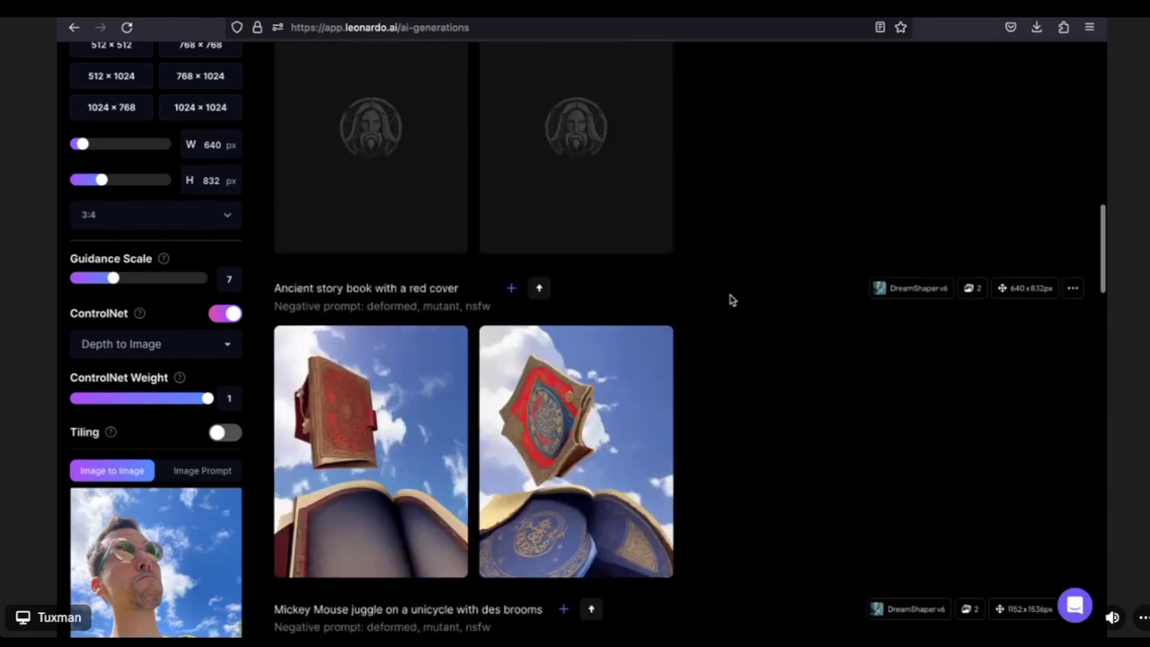
pyautogui.scroll(2, 730, 300)
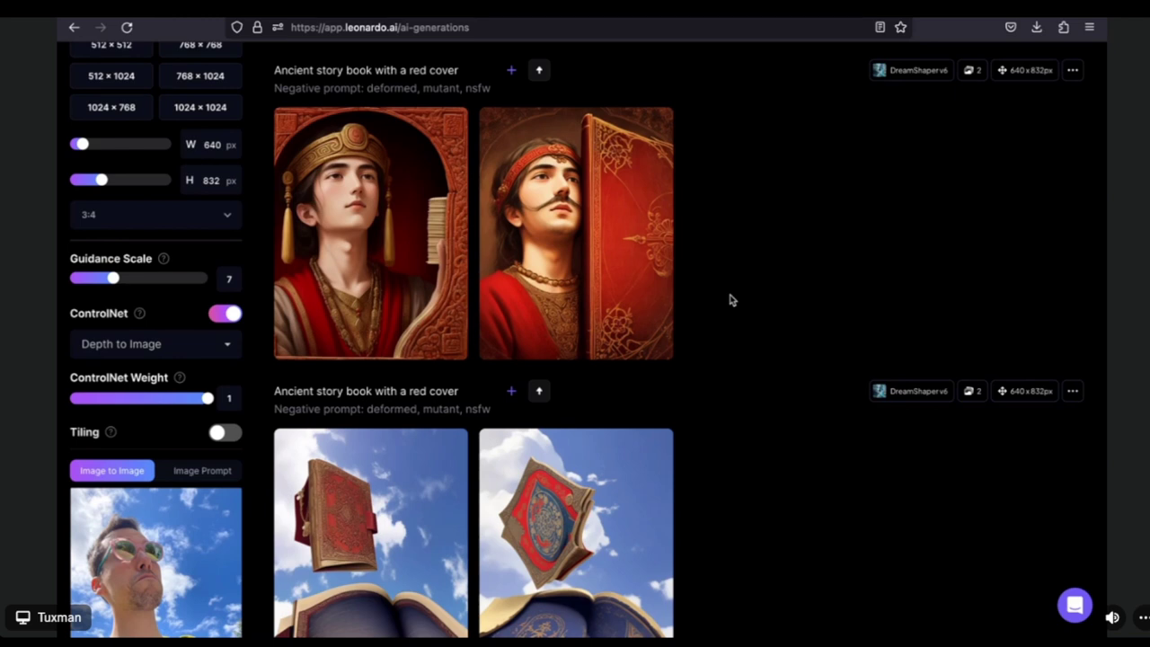
pyautogui.moveTo(339, 212)
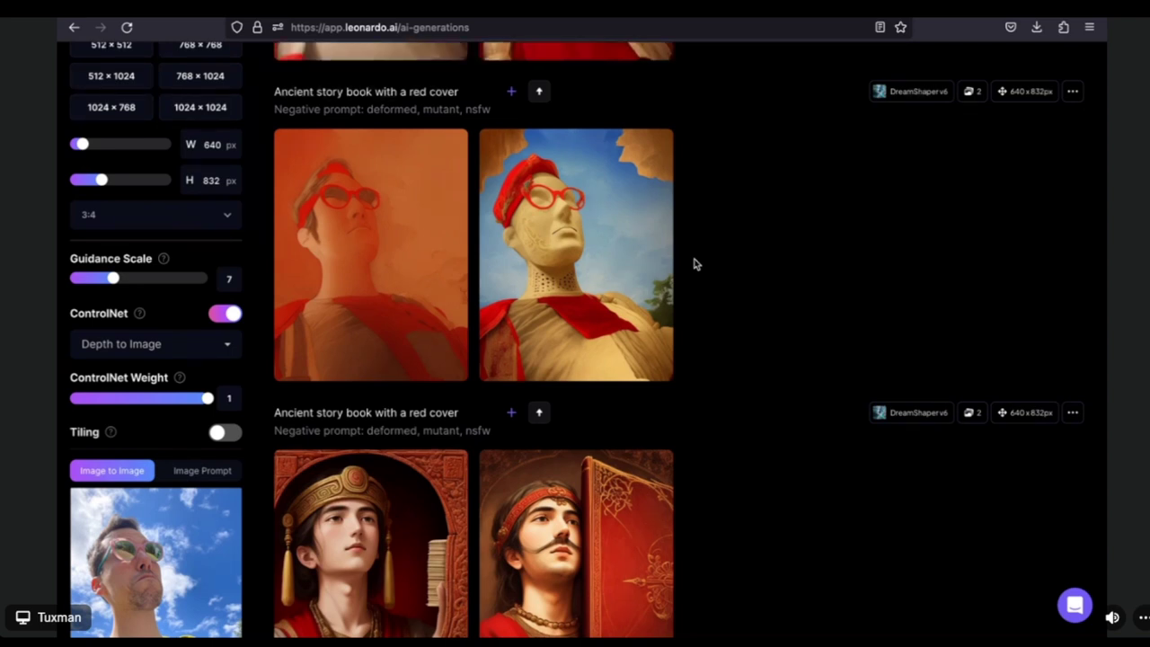
pyautogui.scroll(5, 693, 263)
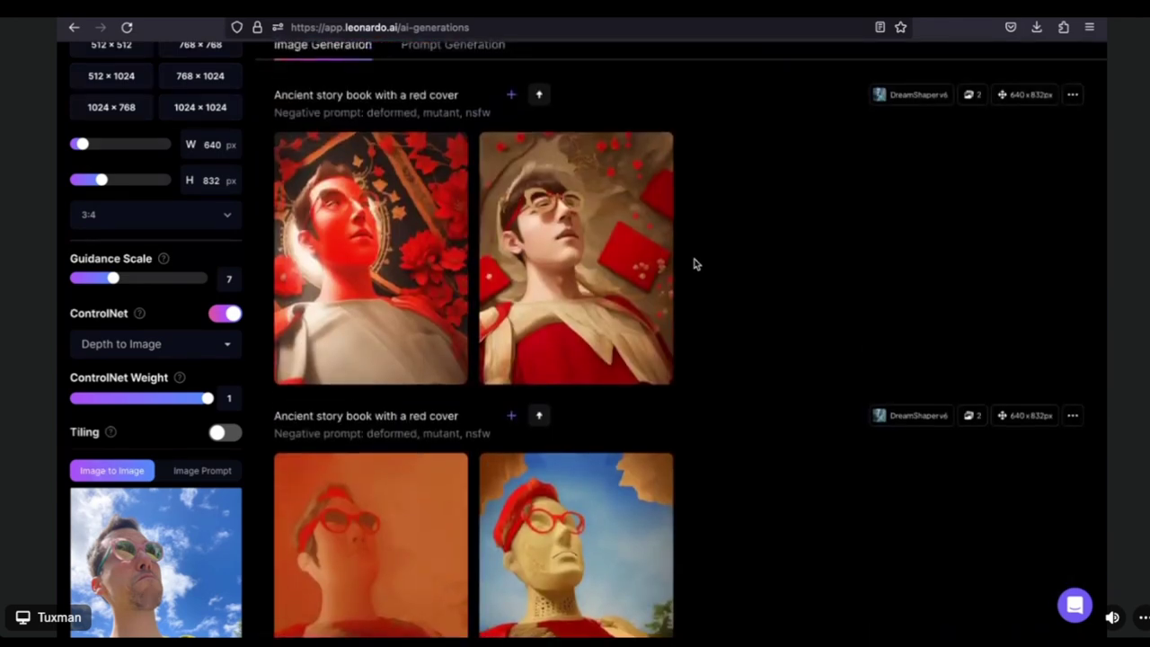
pyautogui.moveTo(347, 166)
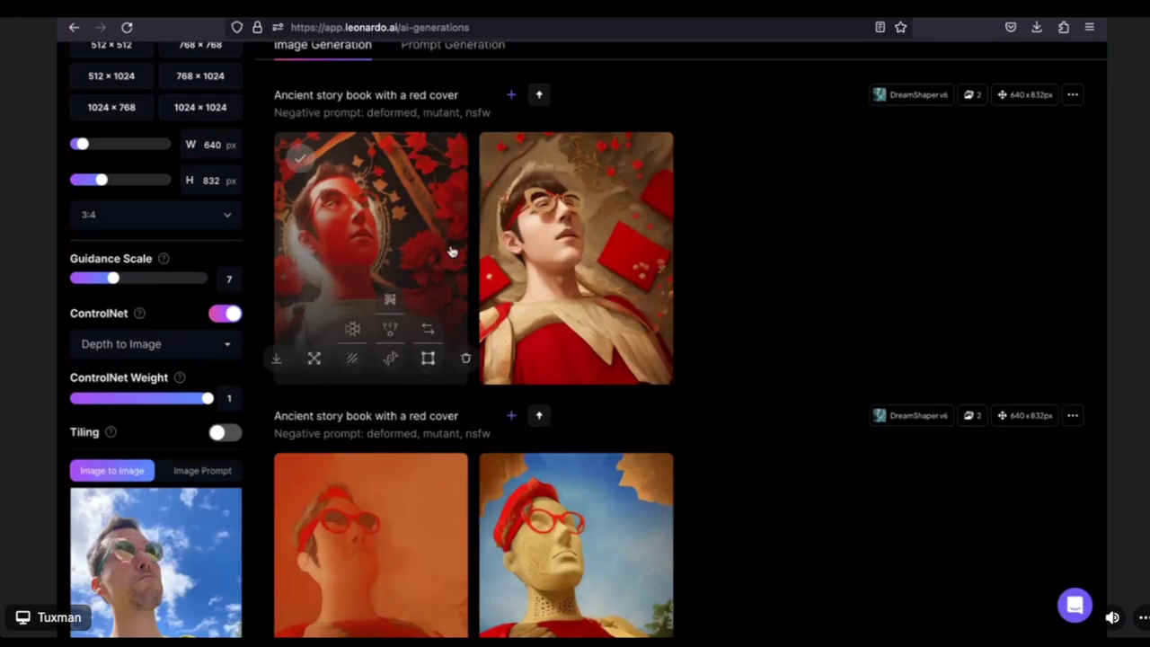
pyautogui.scroll(1, 782, 260)
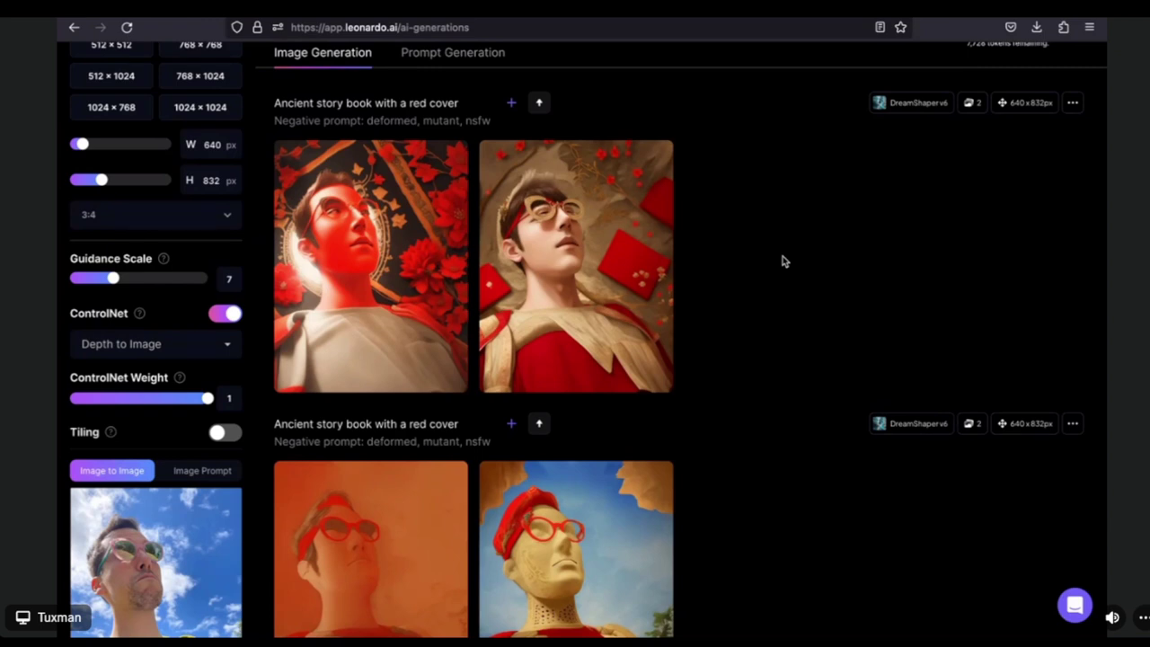
pyautogui.scroll(5, 782, 261)
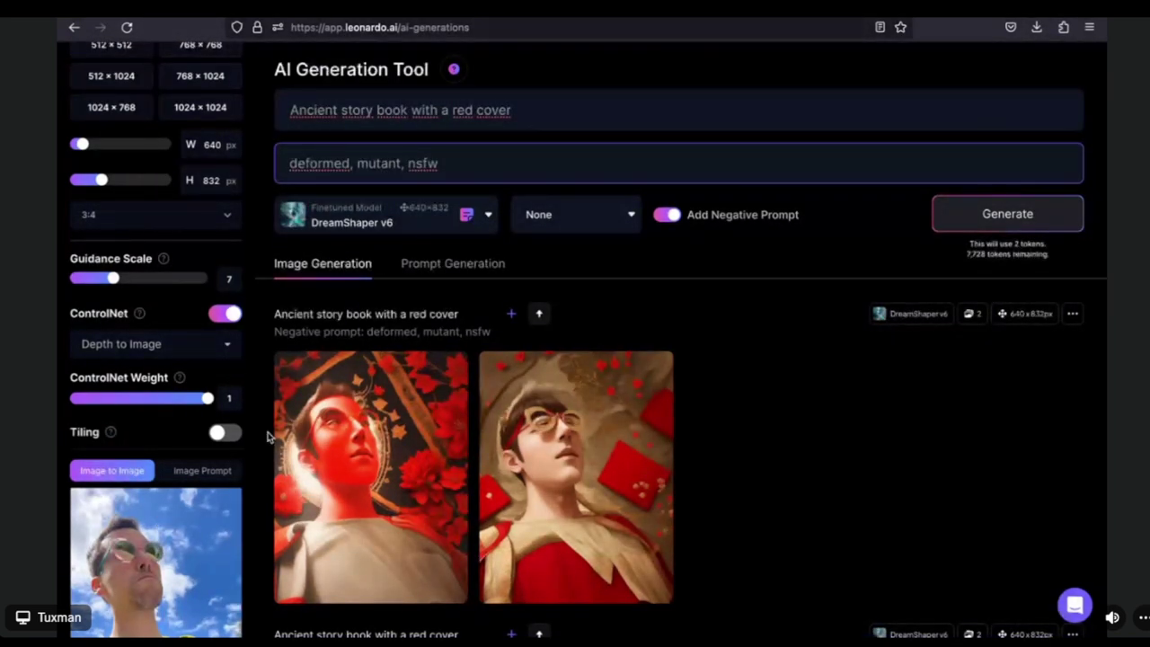
# Step: Keep the ControlNet Weight at 1 and remove the input photo from Image to Image
pyautogui.moveTo(207, 398); pyautogui.dragTo(249, 399)
pyautogui.scroll(-3, 166, 434)
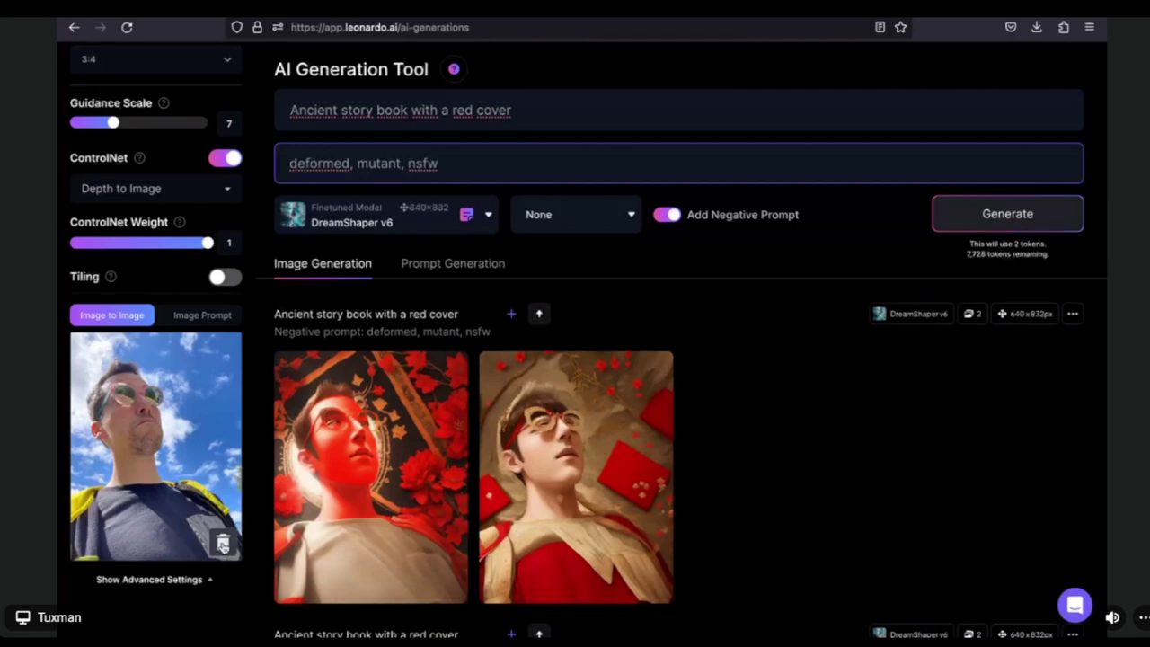
pyautogui.click(223, 544)
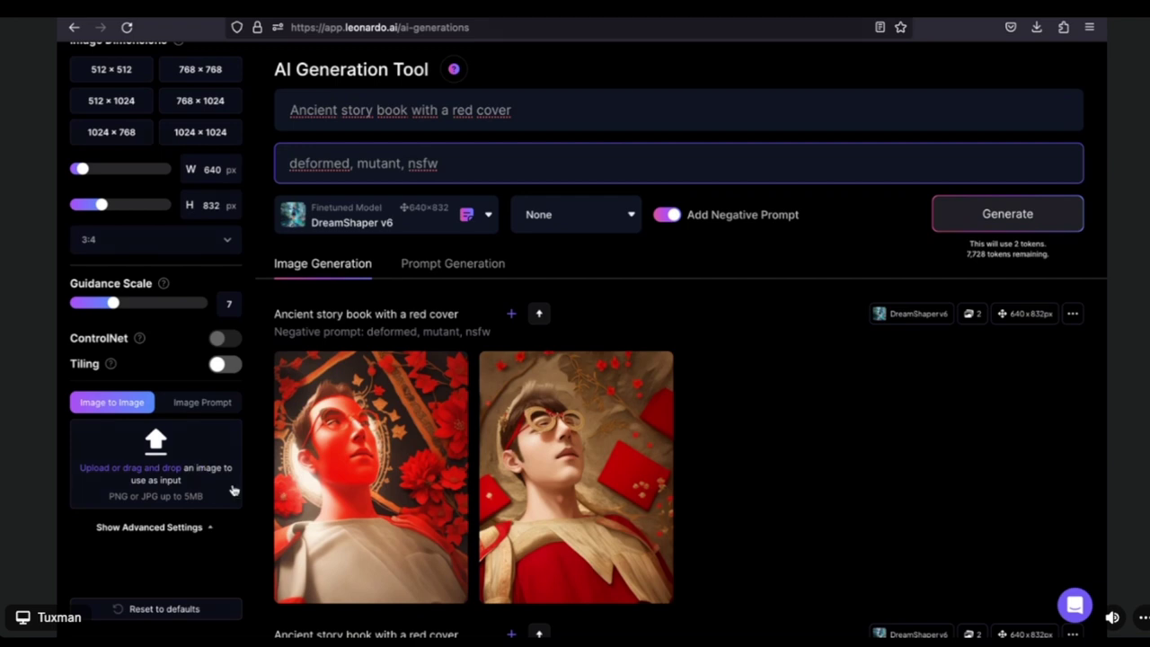
# Step: Upload IMG_6414 as the Image to Image input and remove it again
pyautogui.click(153, 465)
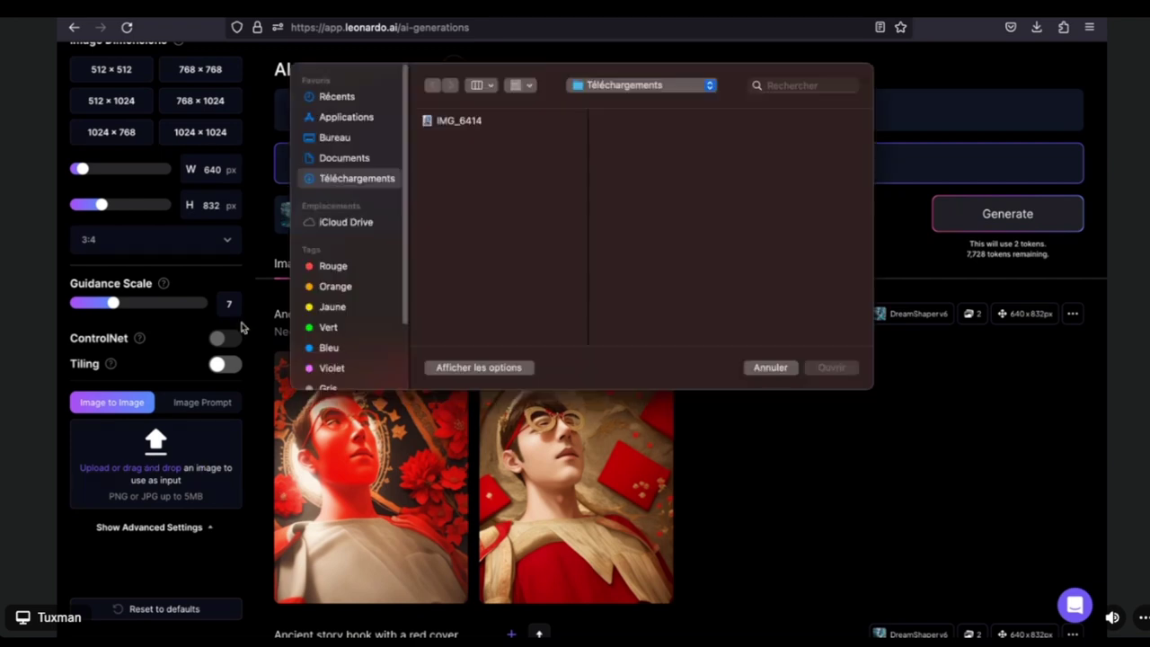
pyautogui.click(450, 120)
pyautogui.click(831, 367)
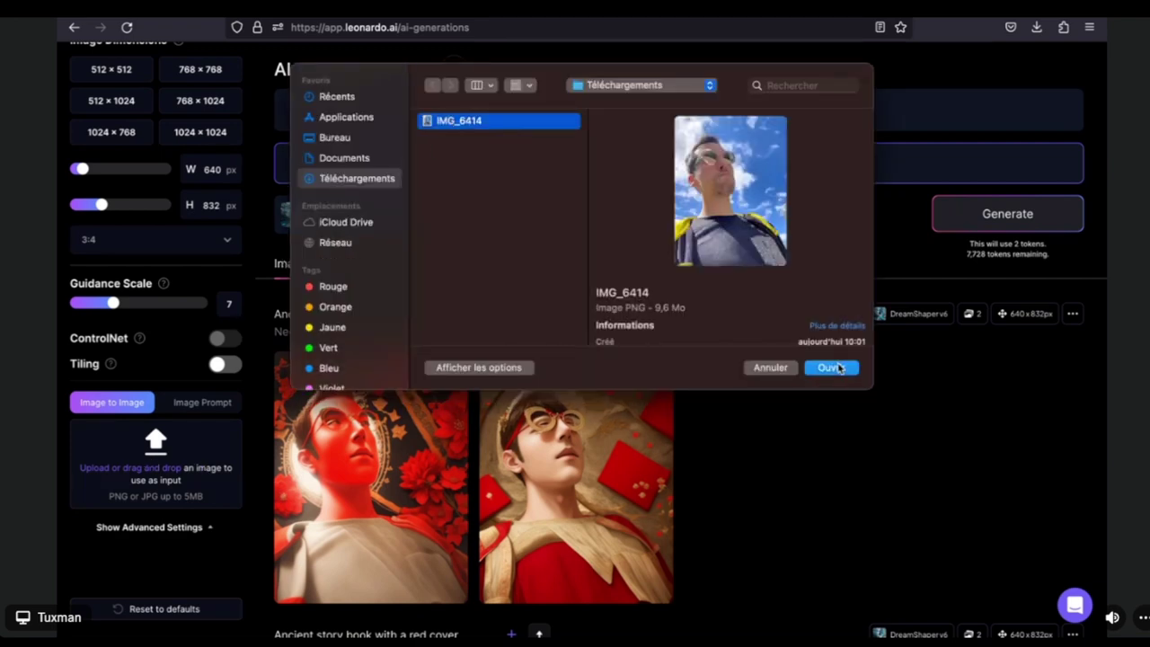
pyautogui.scroll(-3, 203, 439)
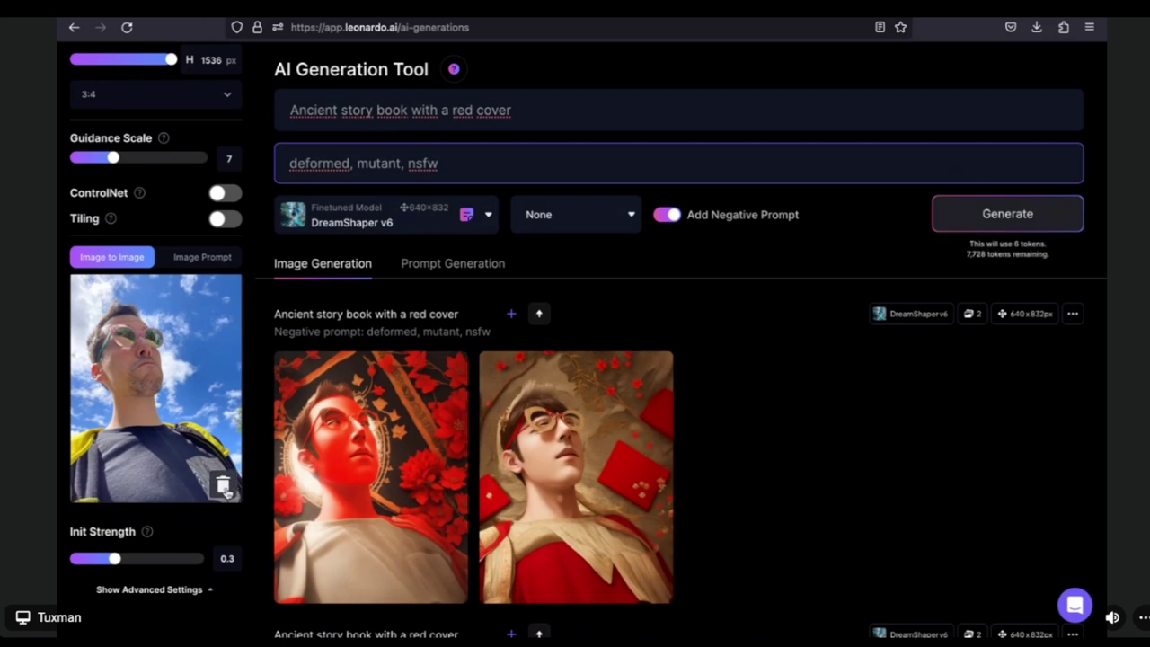
pyautogui.click(225, 488)
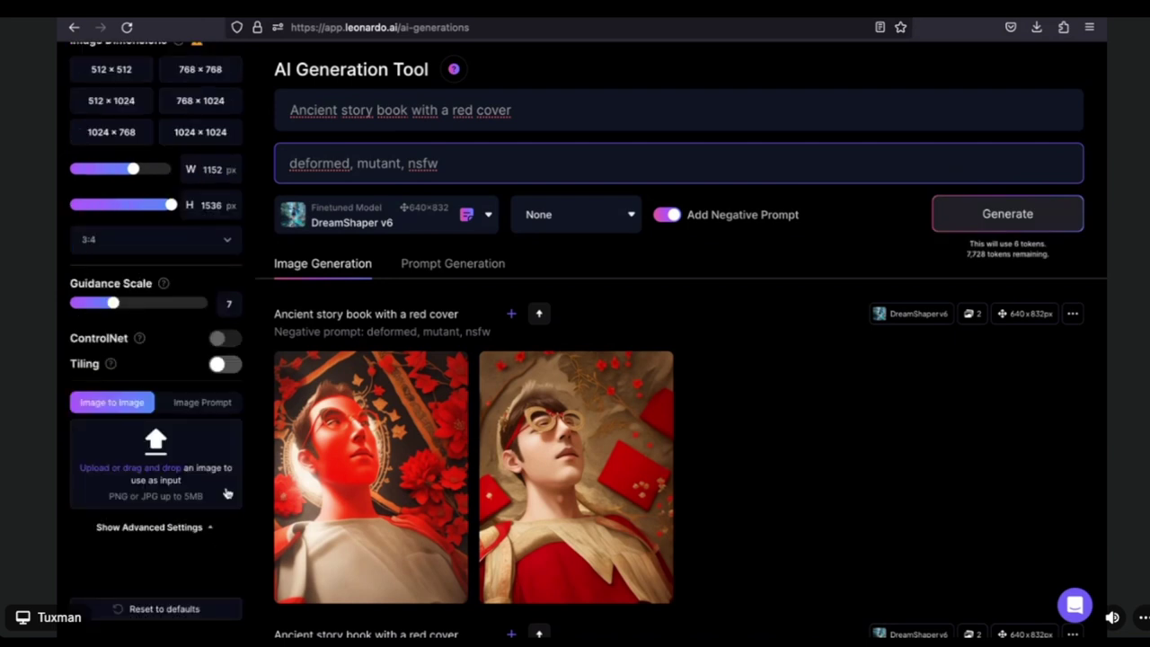
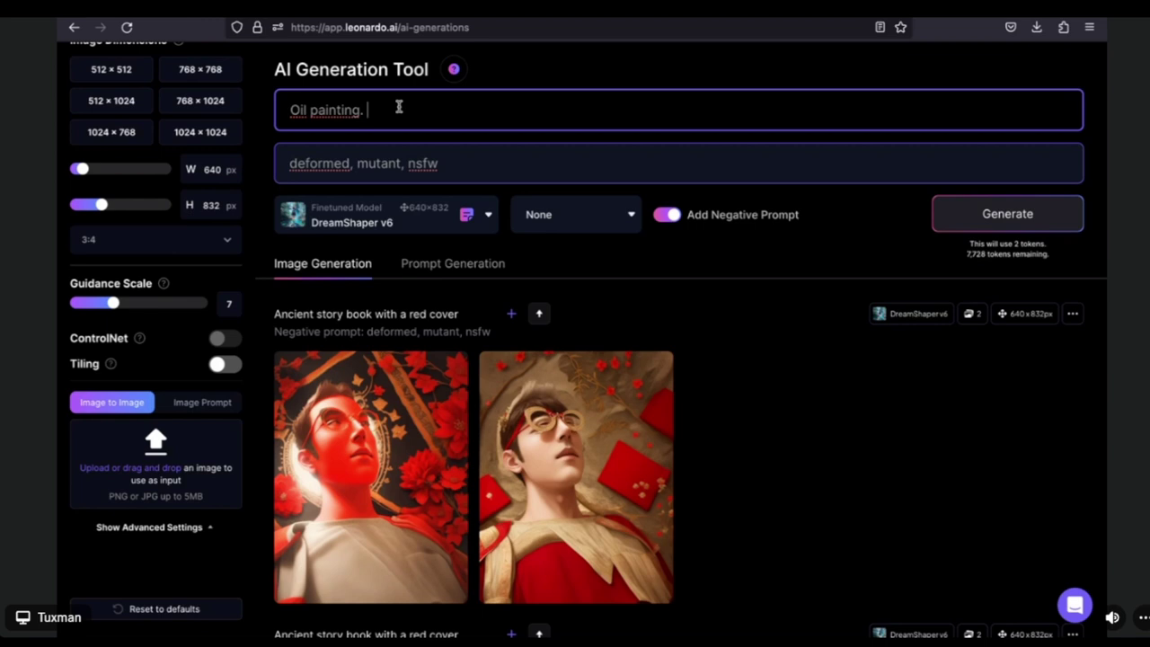
# Step: Complete the prompt as "Oil painting. Landscape of a green valley. Sunlight, bokeh" and generate the images
pyautogui.write('Landscape.')
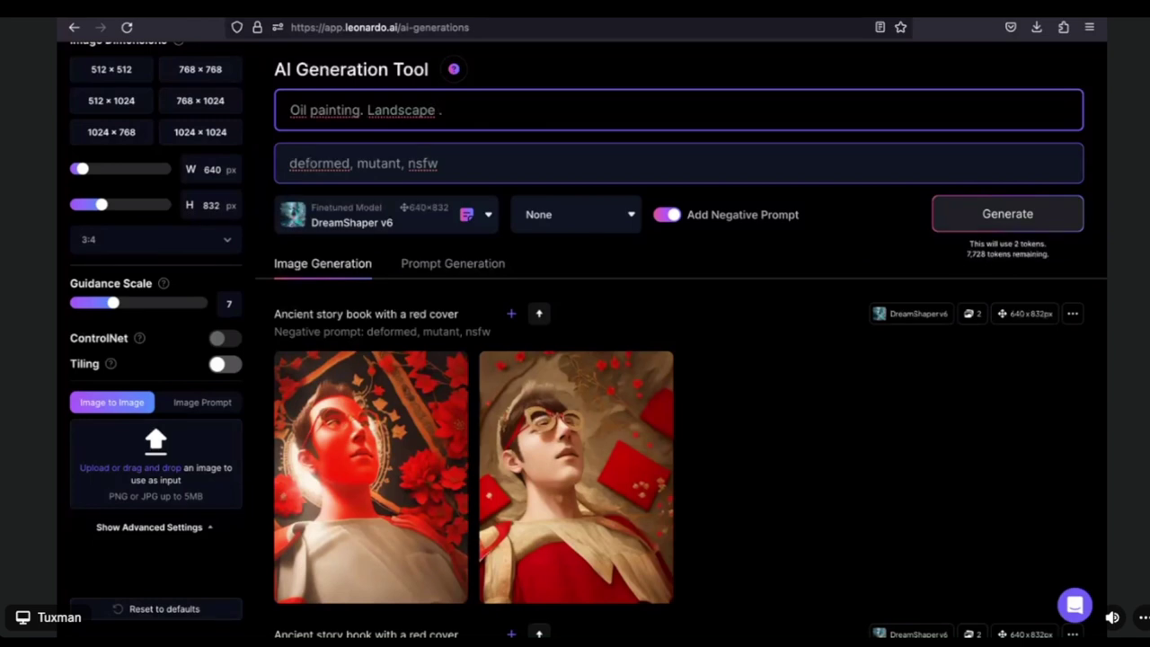
pyautogui.write('of a valley')
pyautogui.click(486, 110)
pyautogui.write('green valley')
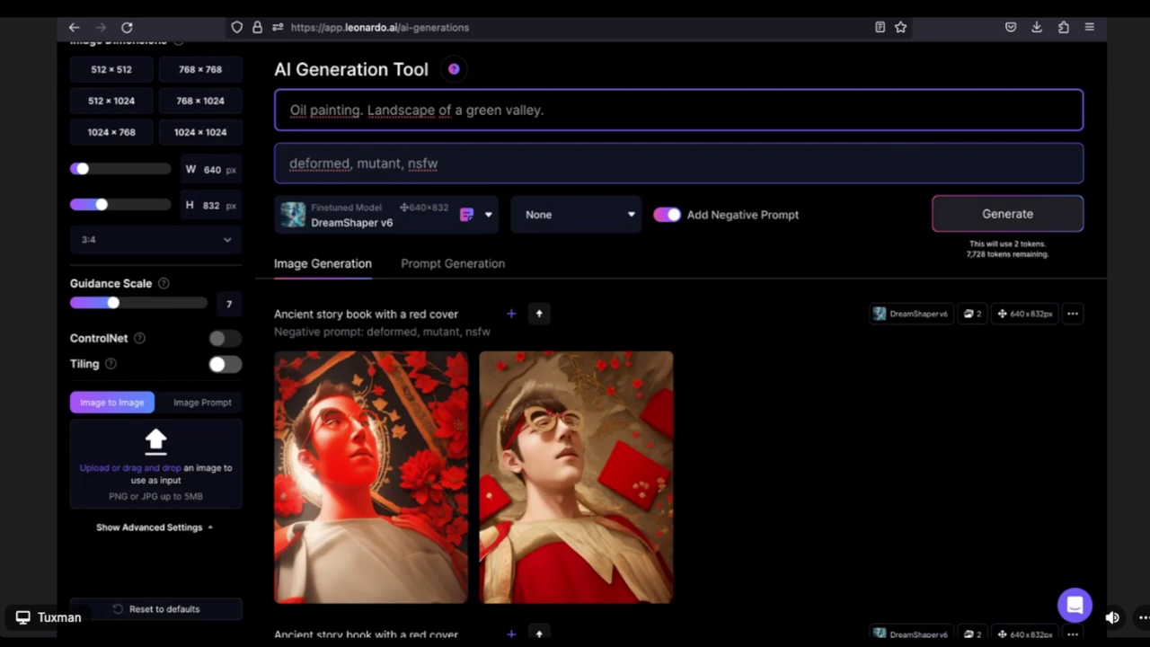
pyautogui.write('Sunlight, bokeh')
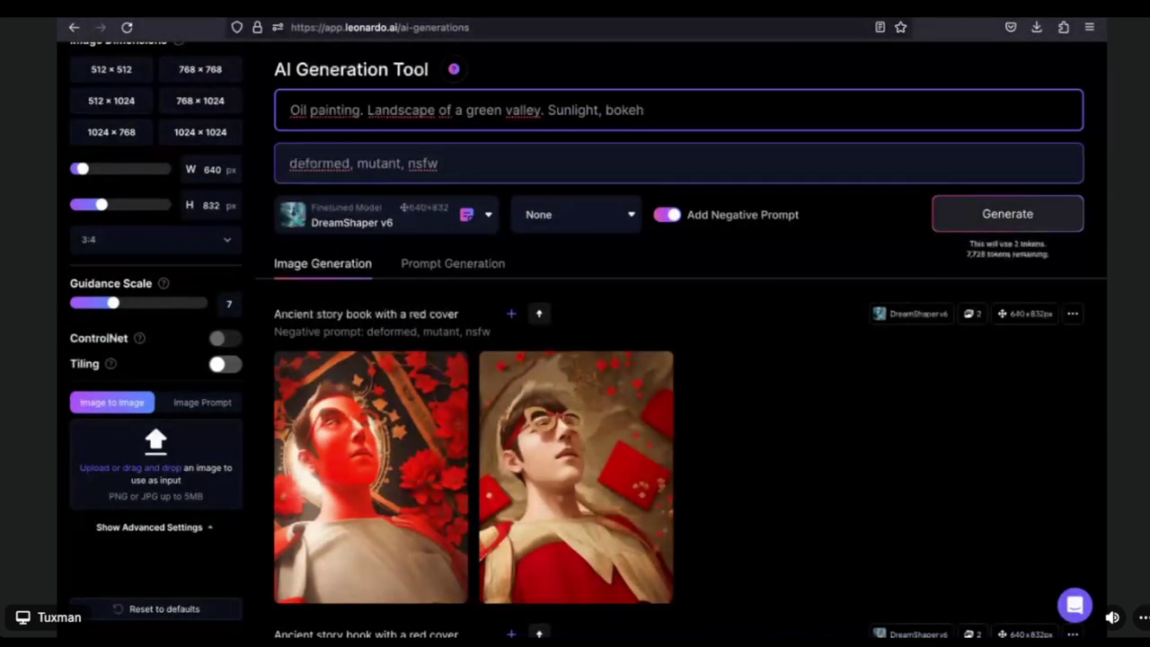
pyautogui.click(981, 215)
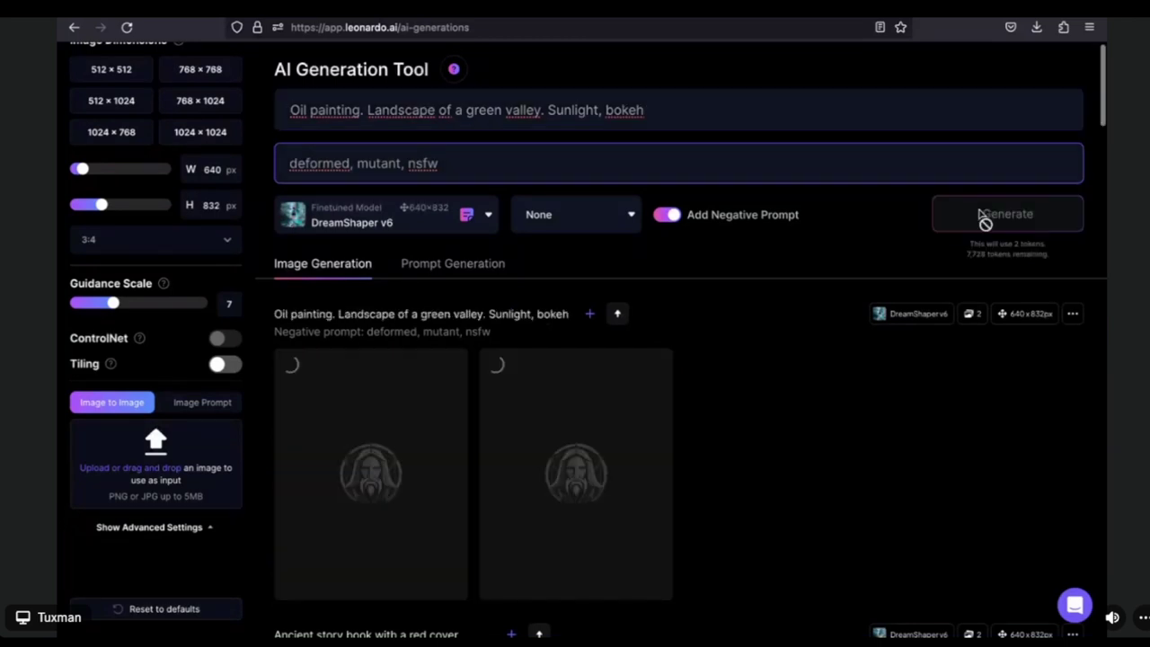
# Step: Extend the landscape prompt with ", sun rays" after "bokeh"
pyautogui.scroll(-2, 796, 334)
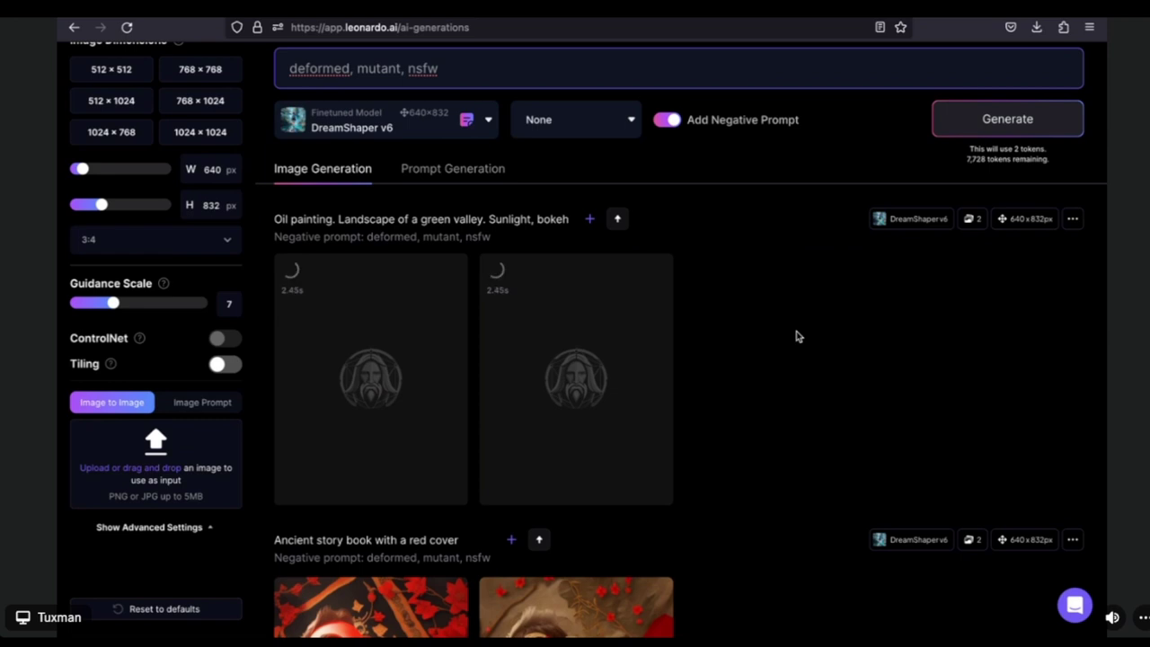
pyautogui.scroll(2, 796, 334)
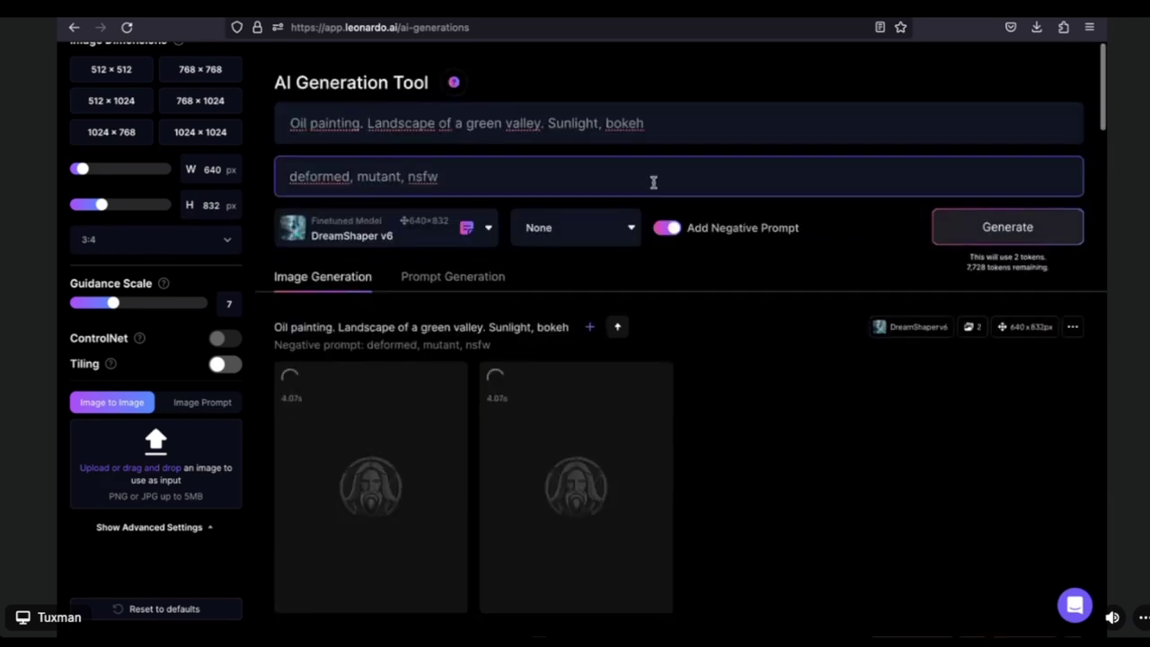
pyautogui.click(682, 129)
pyautogui.write(', sun')
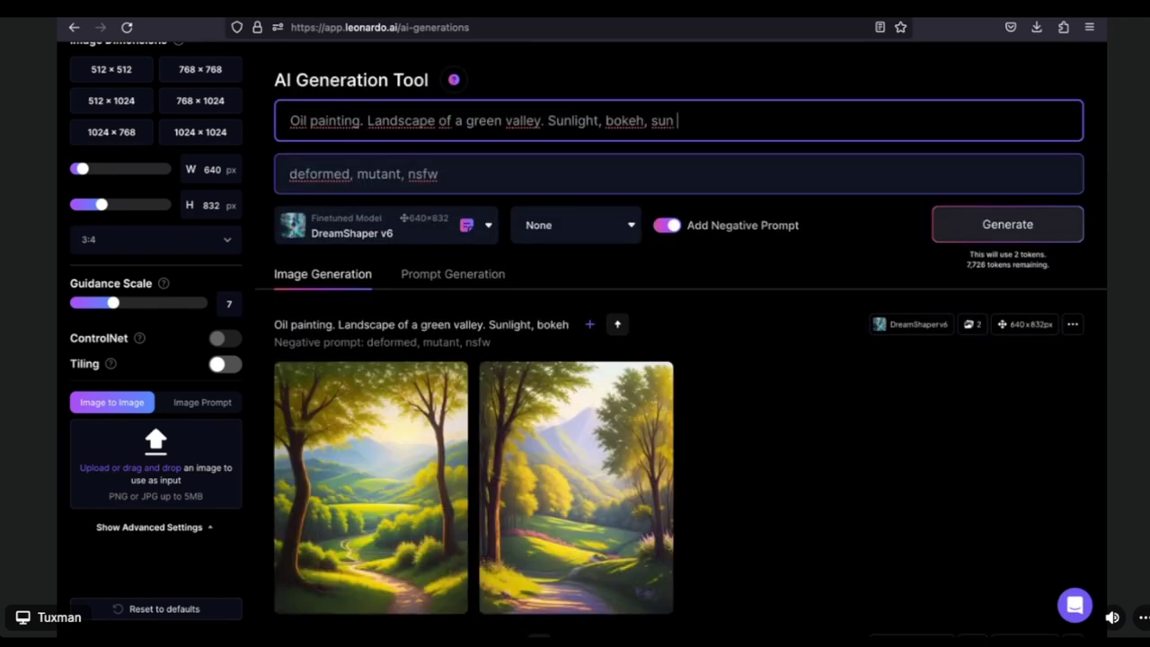
pyautogui.write(' rays')
# Step: View both images of the first oil painting valley batch enlarged, one after the other
pyautogui.scroll(-2, 644, 310)
pyautogui.click(414, 340)
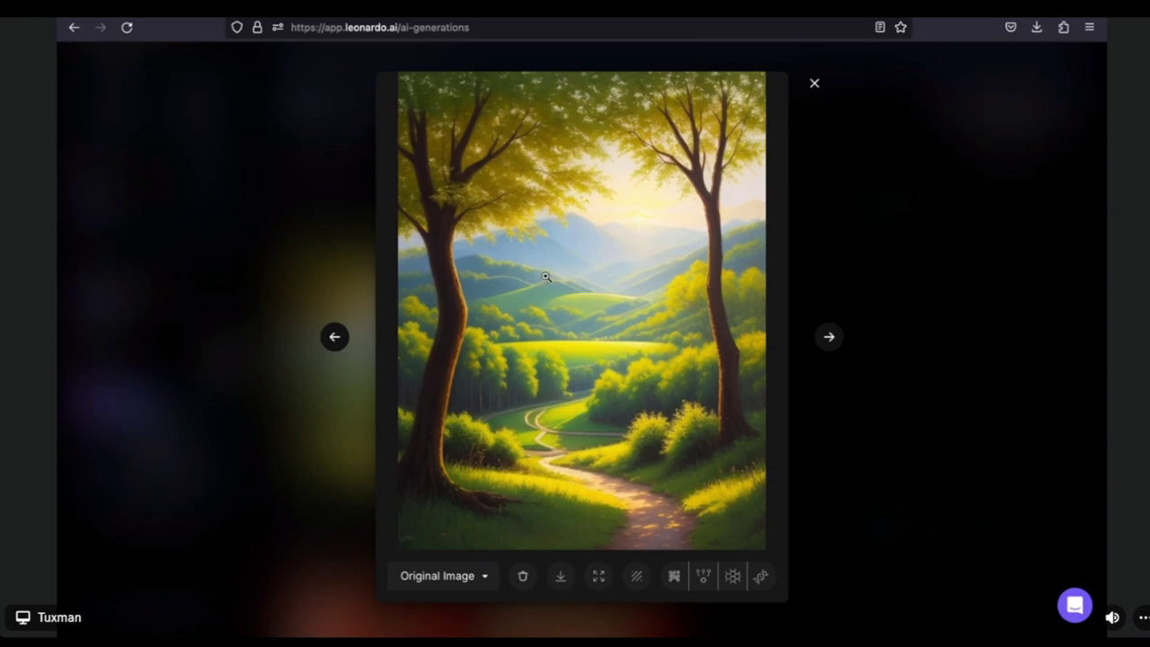
pyautogui.press('Right')
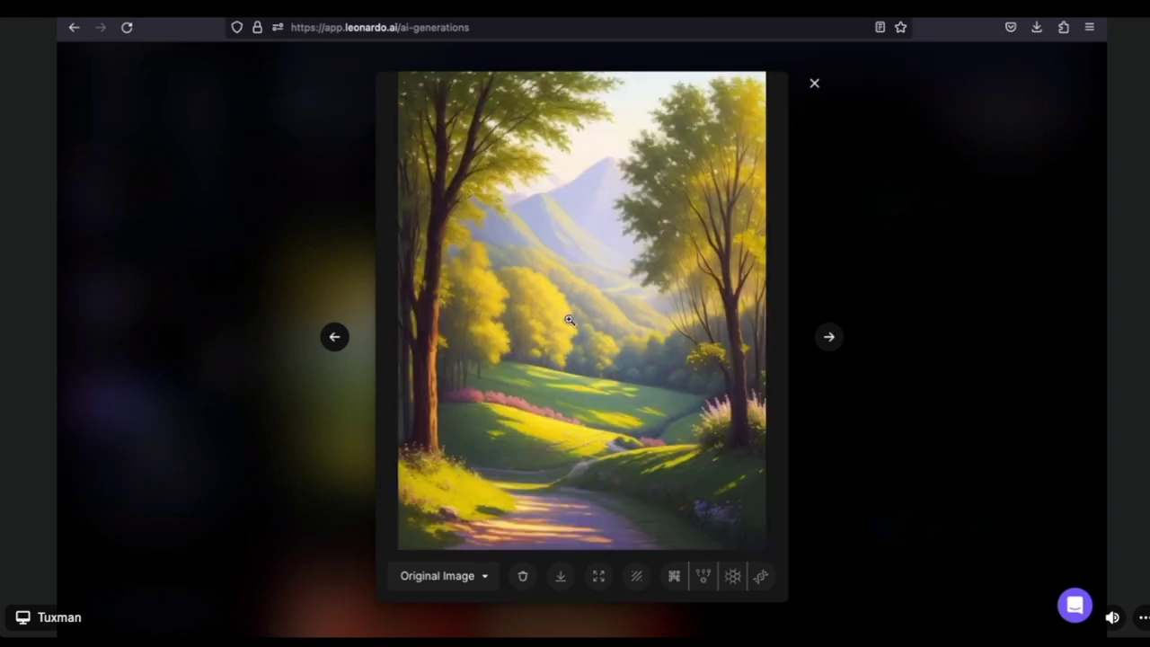
pyautogui.click(862, 270)
# Step: Generate images from the prompt including "sun rays" and view both new valley paintings enlarged
pyautogui.scroll(3, 743, 154)
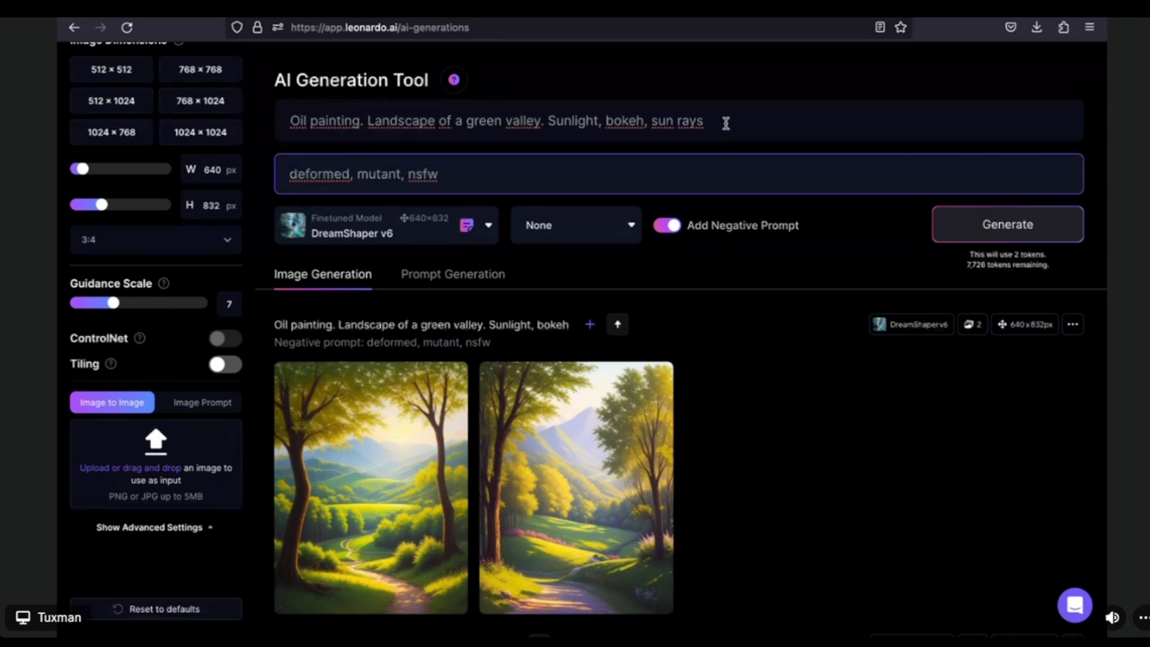
pyautogui.click(984, 230)
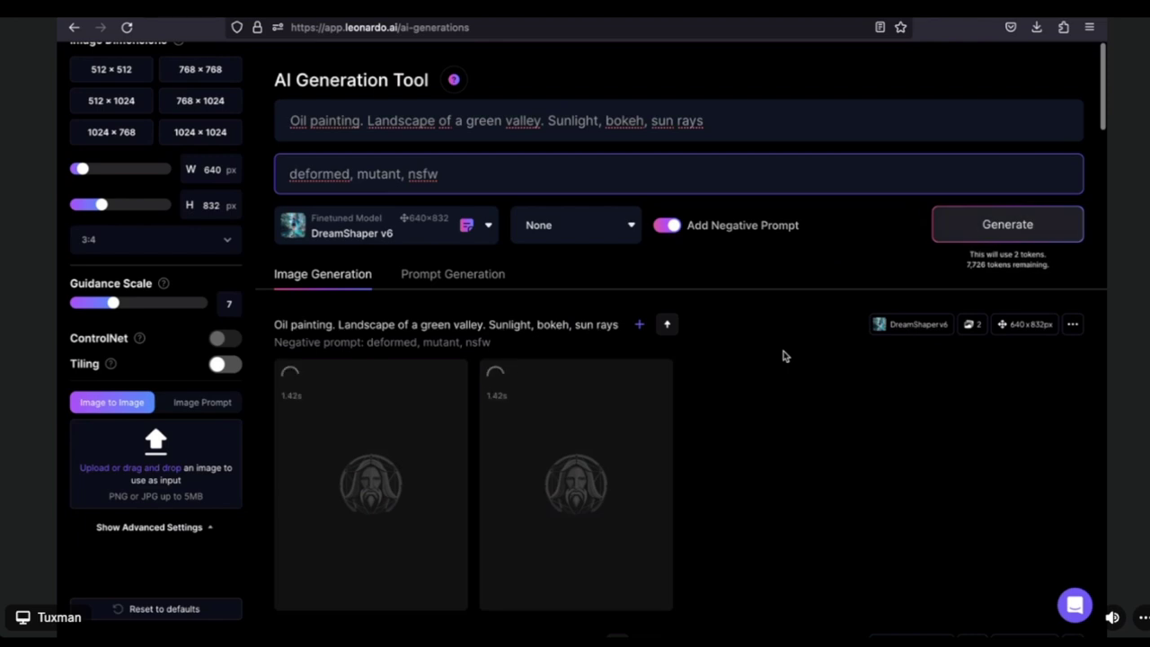
pyautogui.scroll(-1, 783, 356)
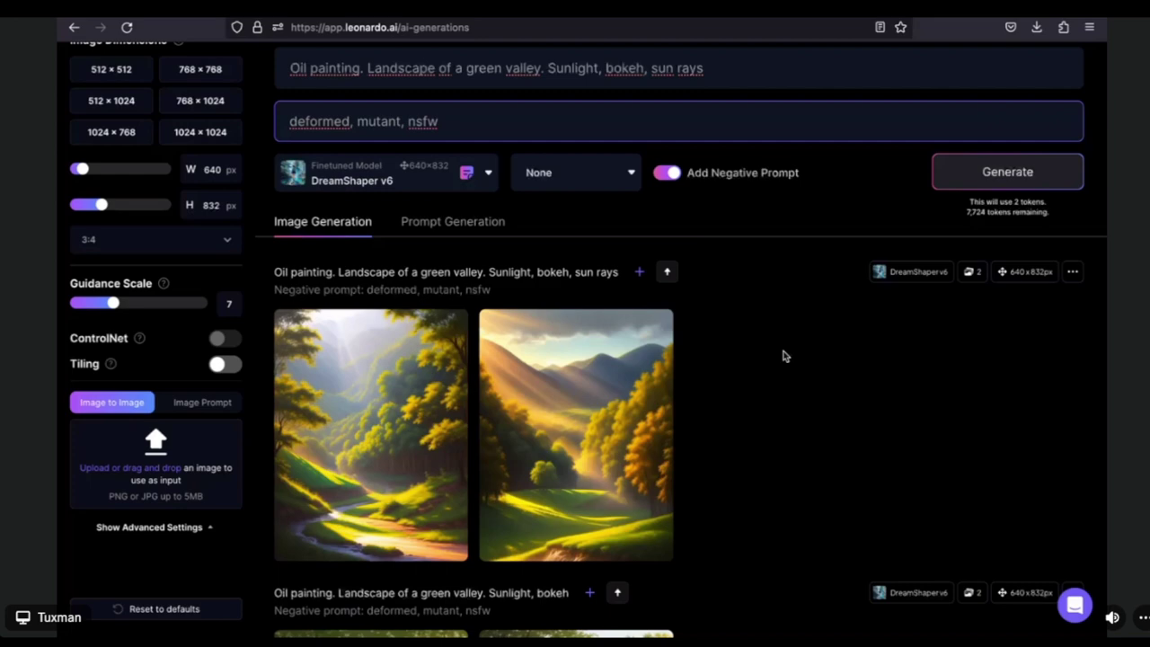
pyautogui.click(584, 383)
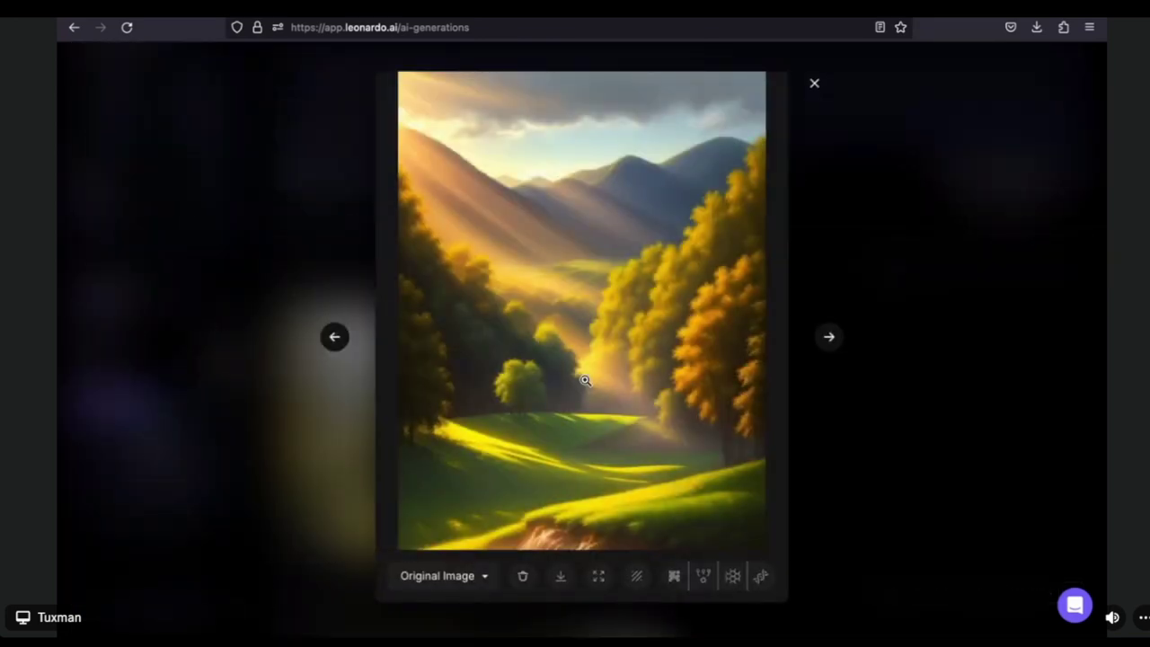
pyautogui.press('Right')
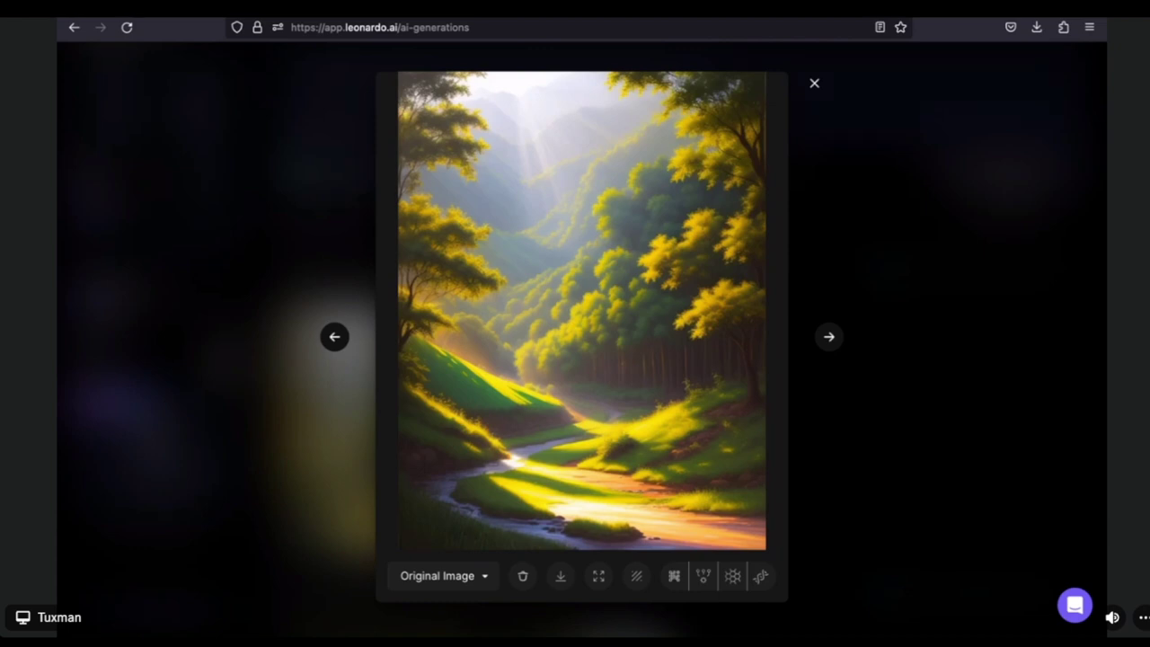
pyautogui.click(910, 227)
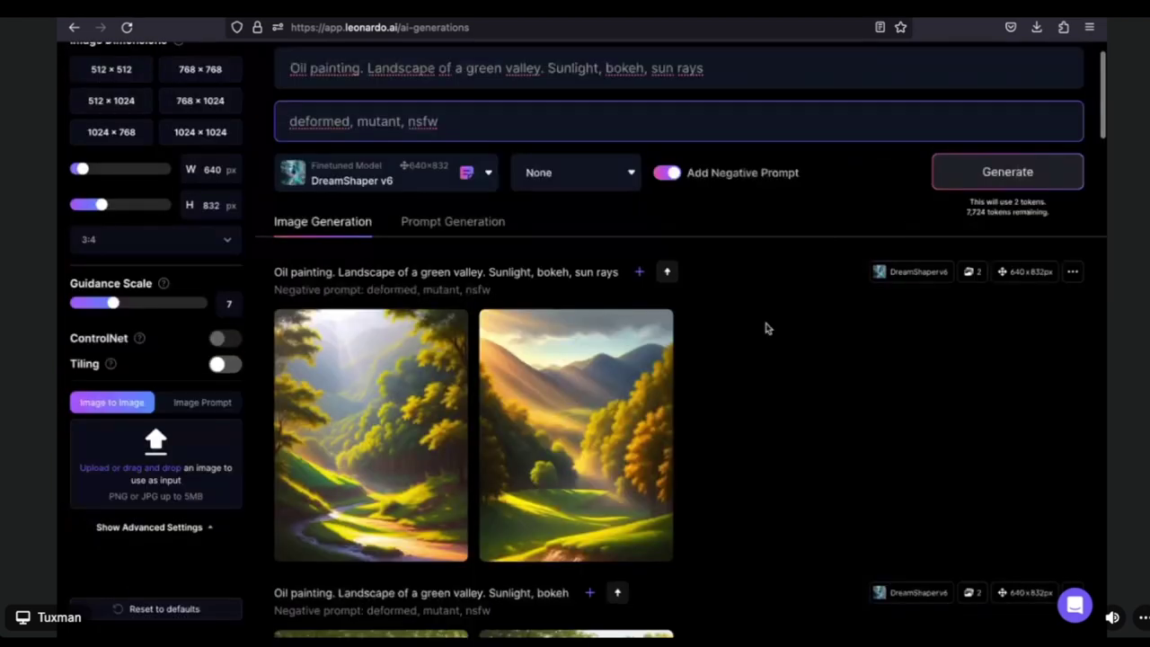
# Step: Insert "by" after "Oil painting" in the prompt, before the first period
pyautogui.scroll(1, 766, 327)
pyautogui.click(361, 121)
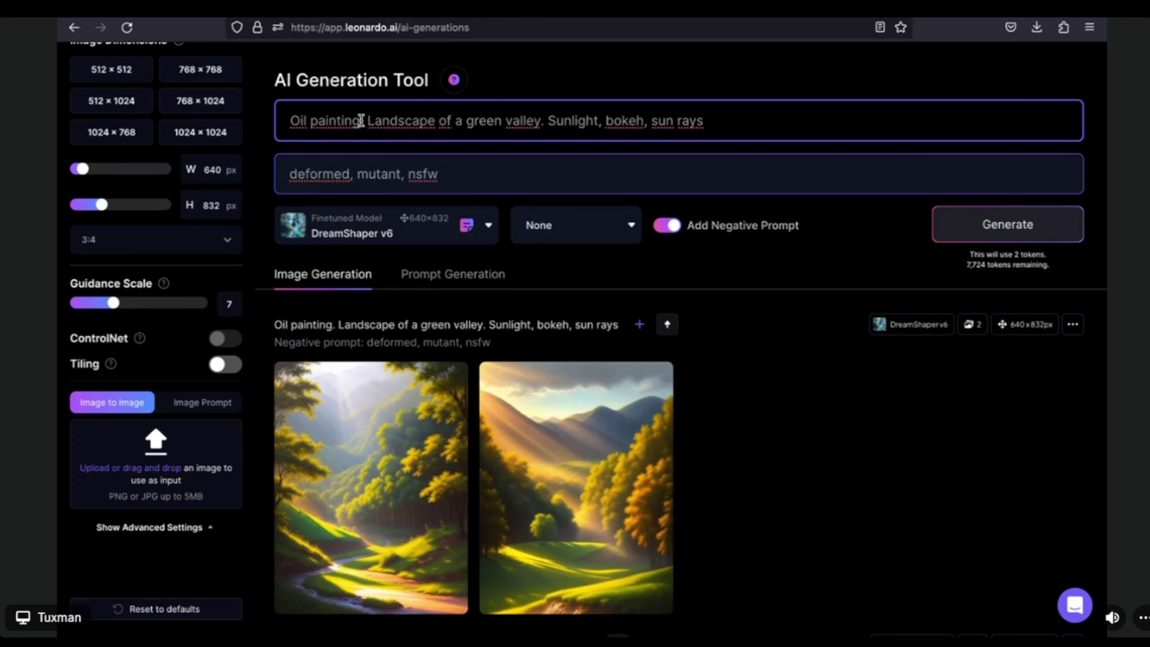
pyautogui.click(361, 120)
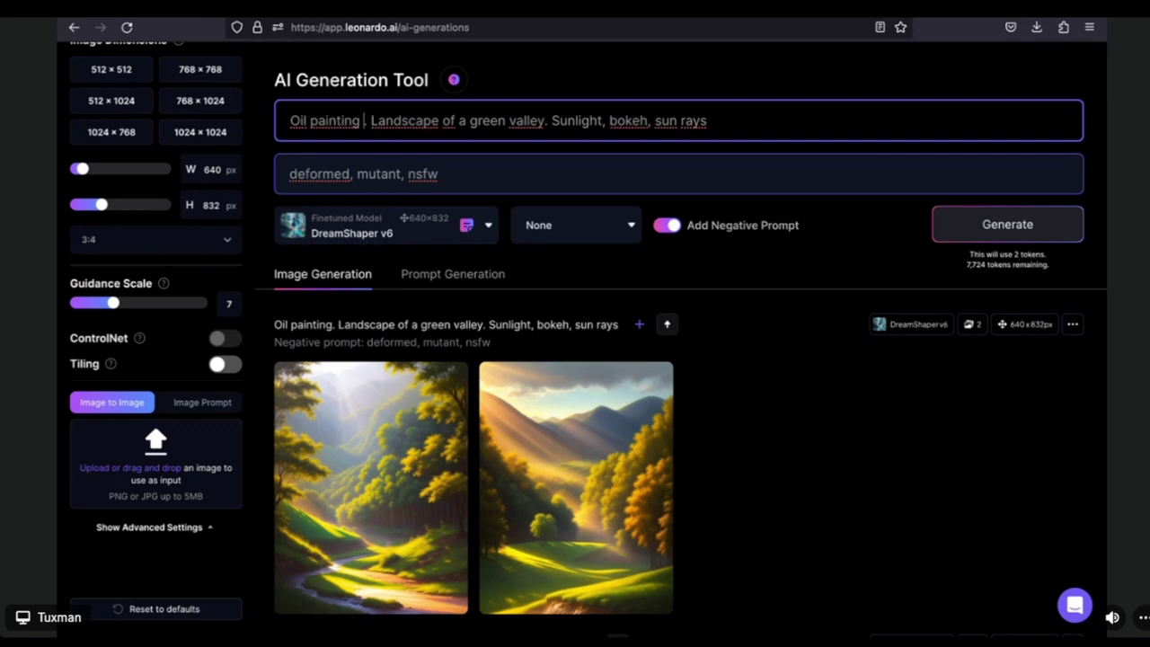
pyautogui.write('by')
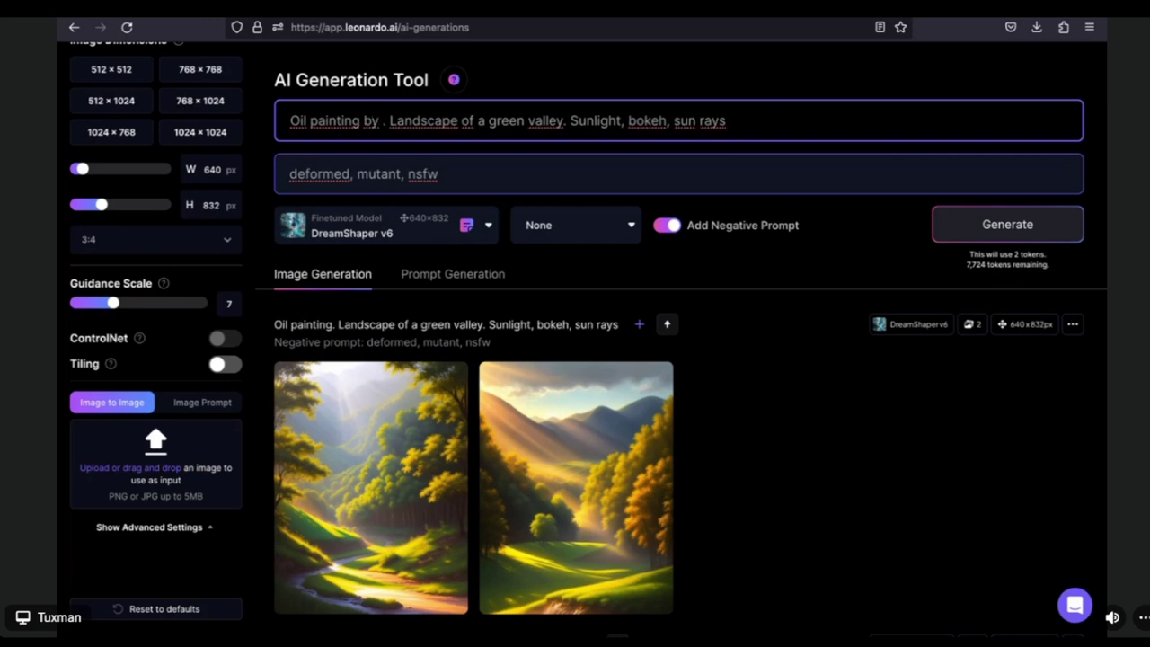